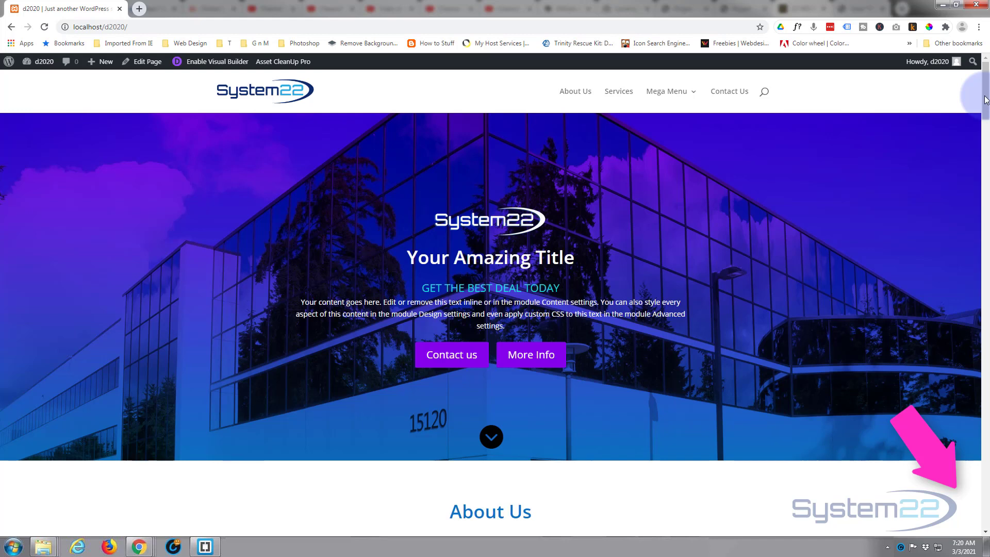
Scroll to the existing Bronze, Silver and Gold pricing section, then enable the Visual Builder
drag(986, 100, 985, 457)
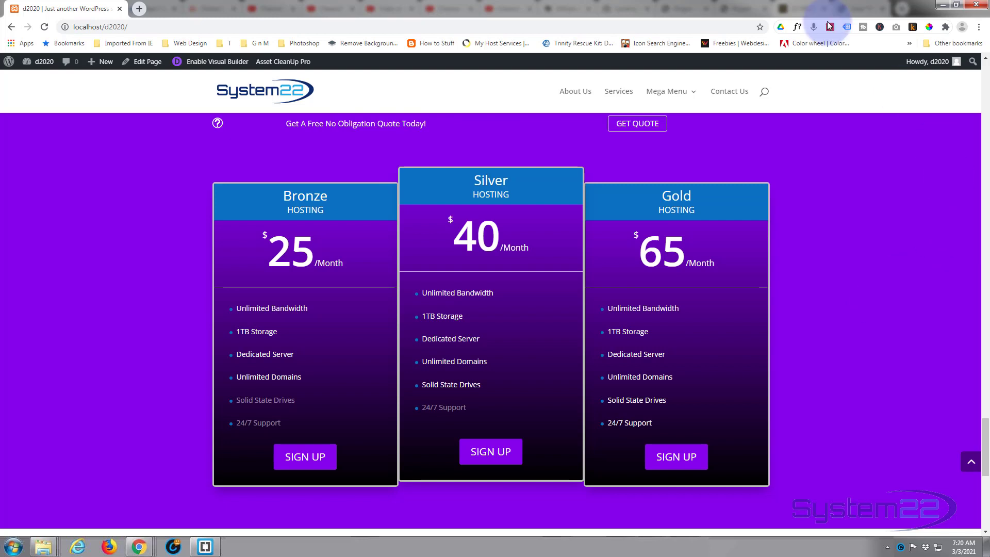
click(211, 61)
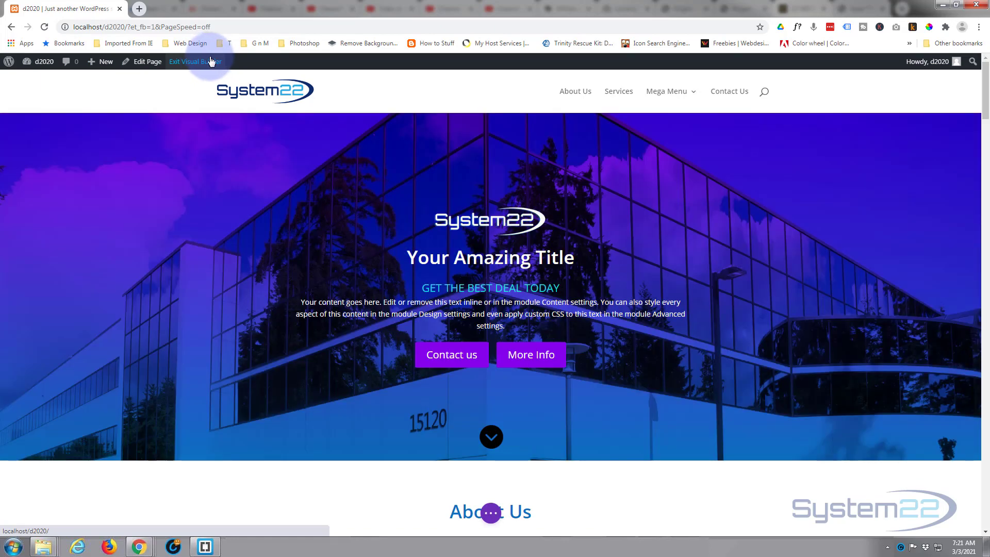
Delete the old purple pricing section that sits below the team cards
drag(985, 93, 986, 457)
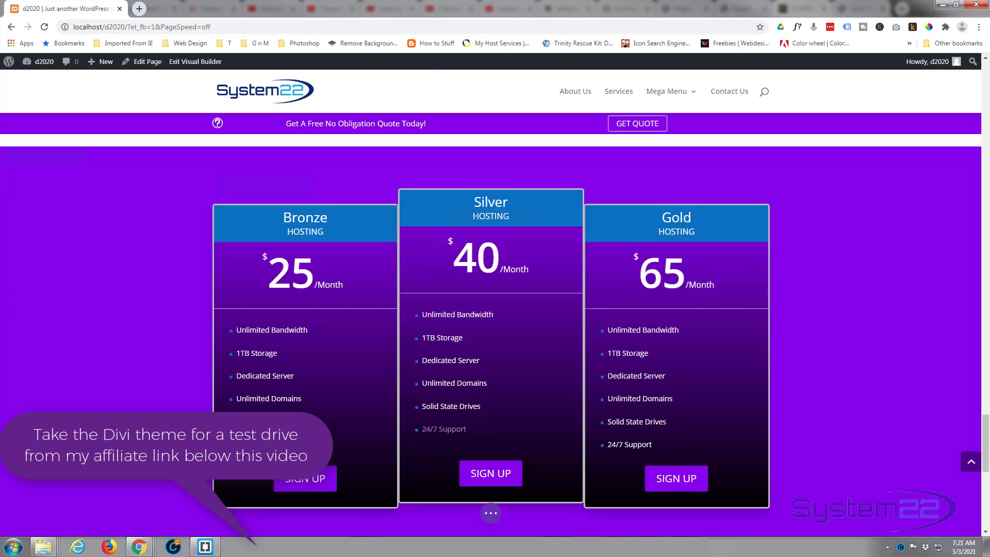
mouse_move(58, 186)
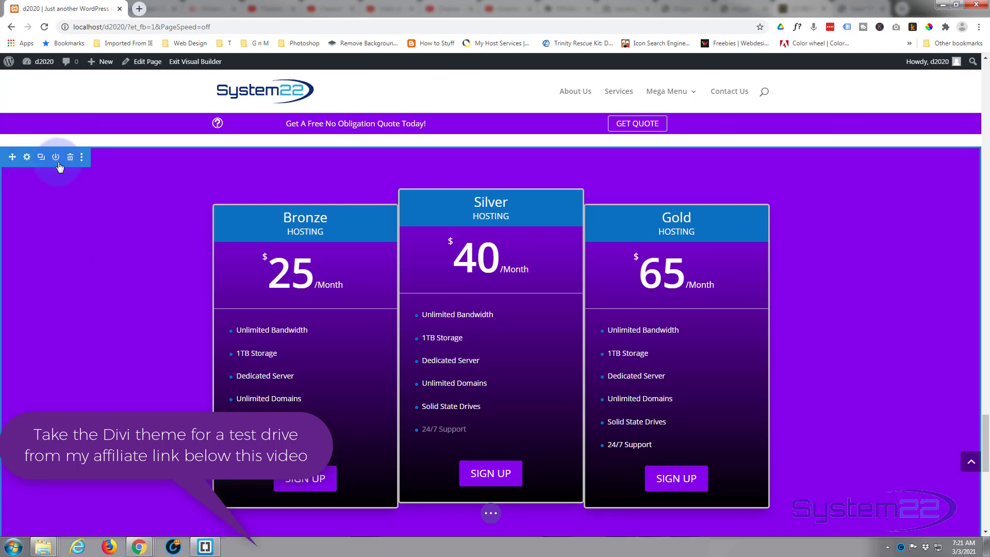
click(70, 158)
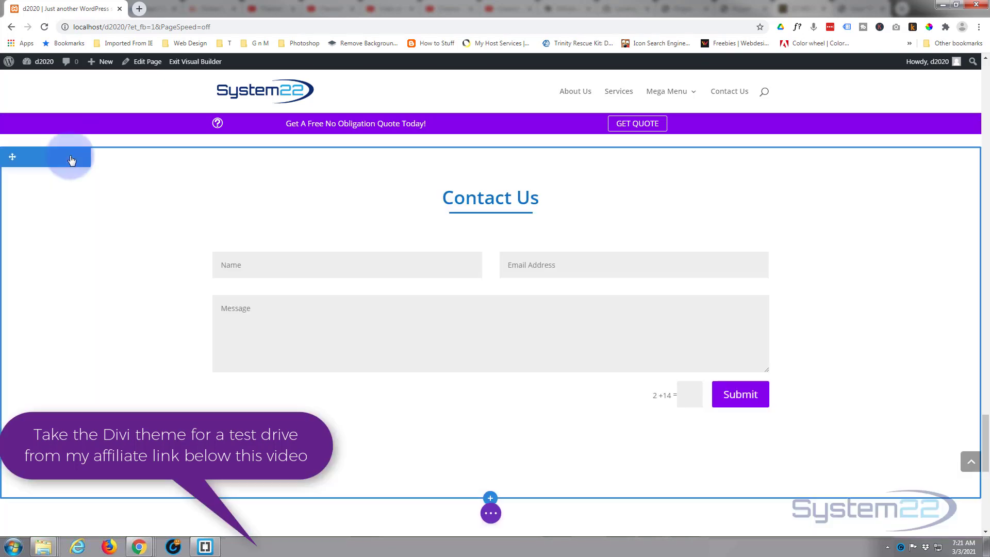
scroll(138, 219, up, 2)
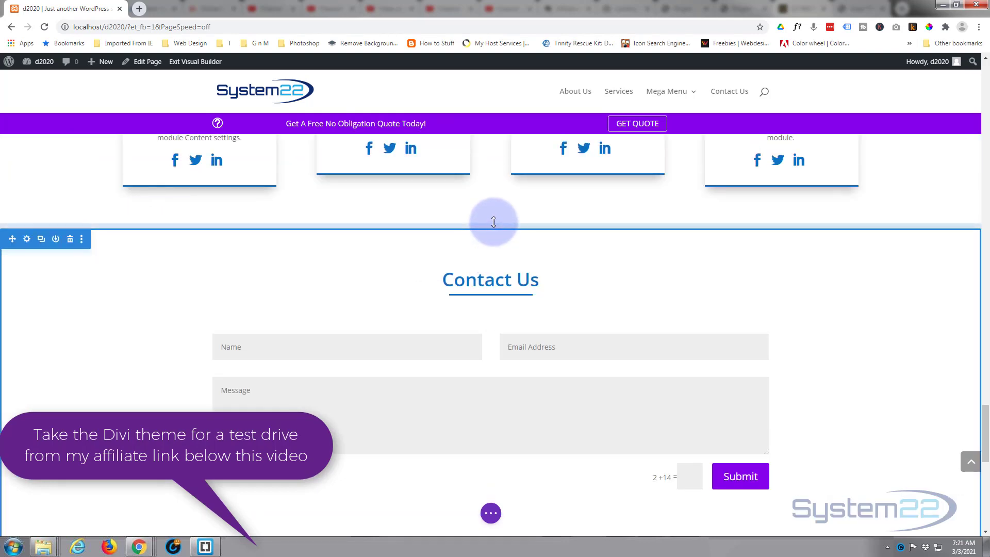
Add a regular one-column section above Contact Us containing a Pricing Tables module
mouse_move(494, 228)
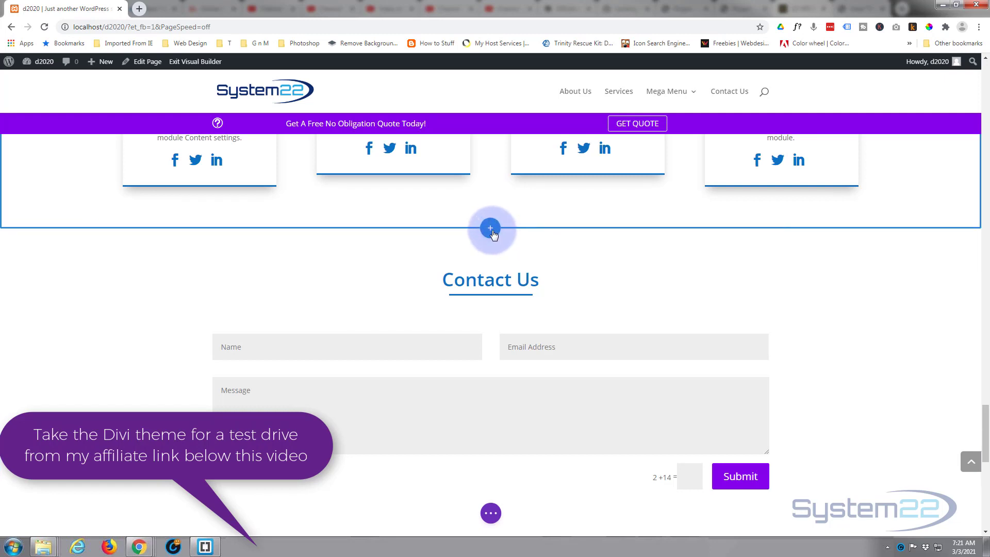
click(491, 230)
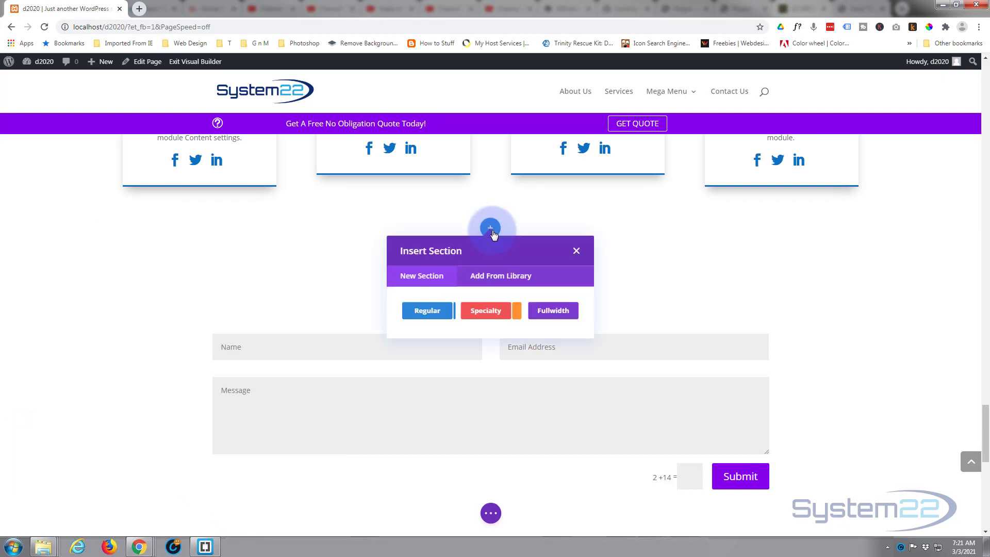
click(426, 311)
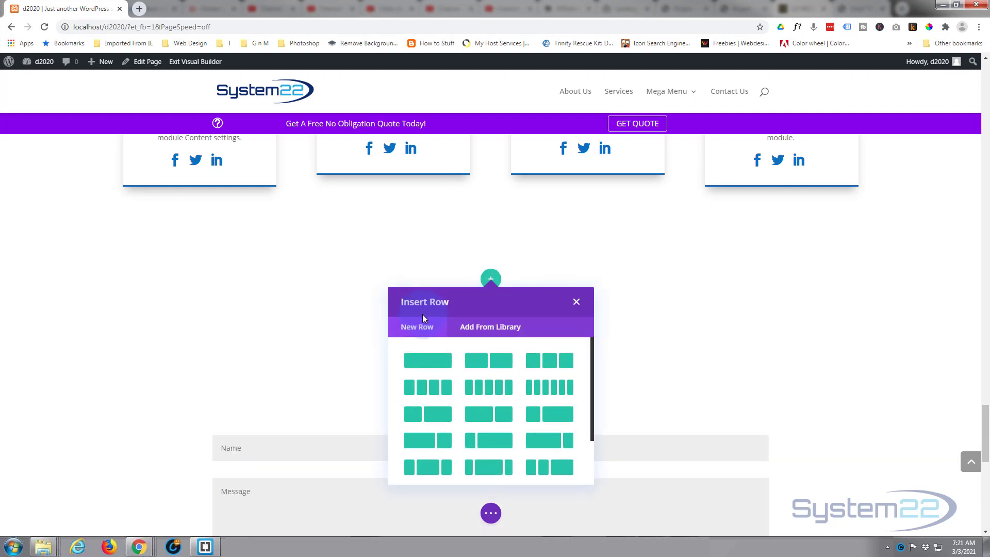
click(419, 347)
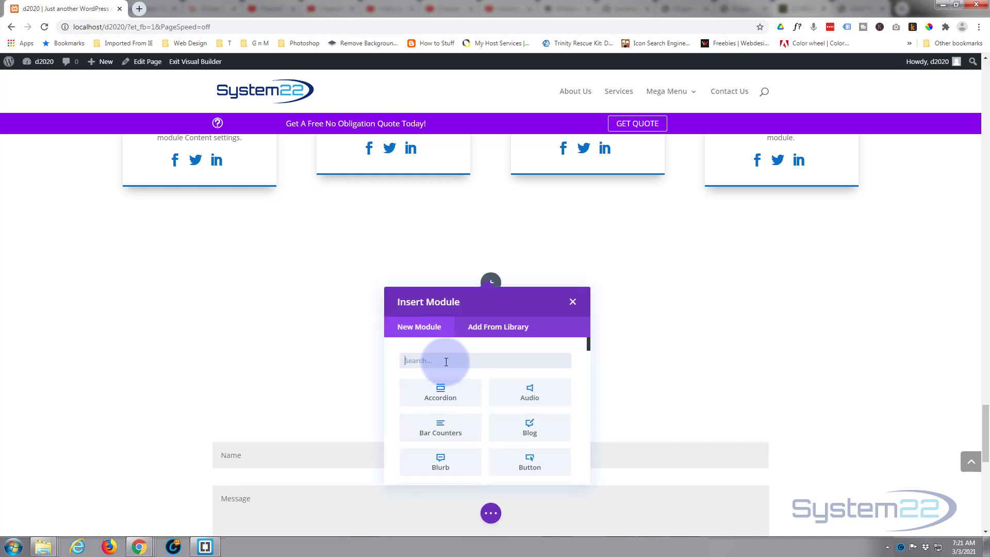
scroll(444, 384, down, 3)
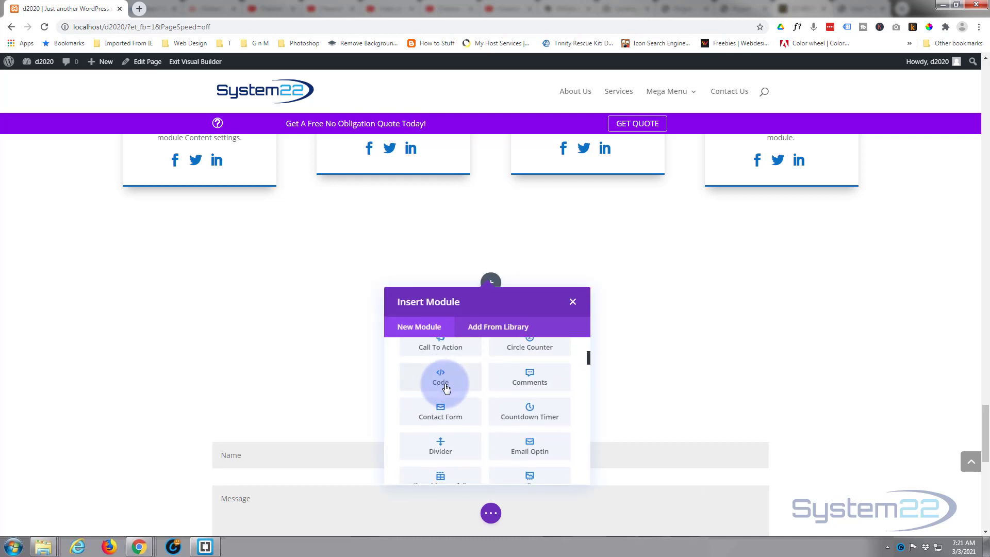
scroll(447, 388, down, 2)
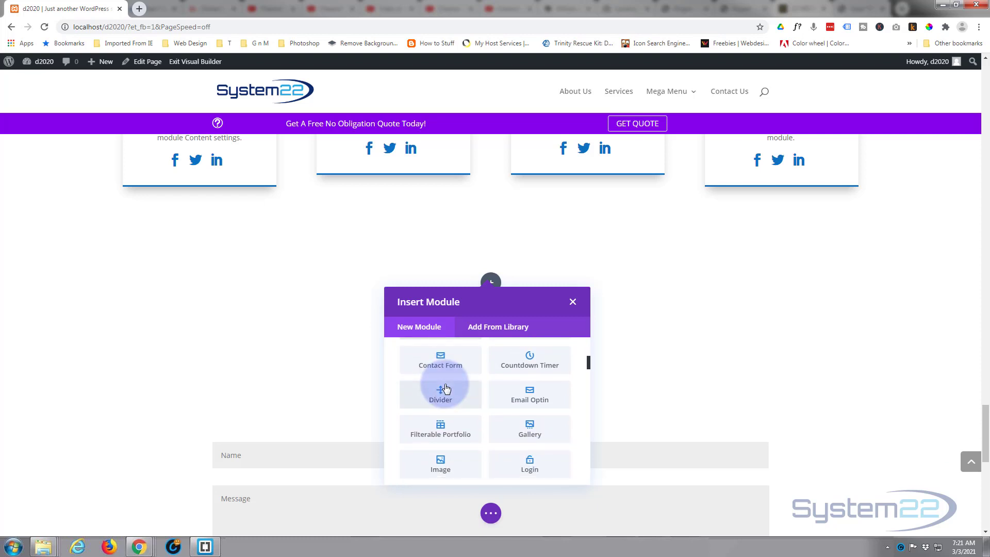
scroll(446, 388, down, 3)
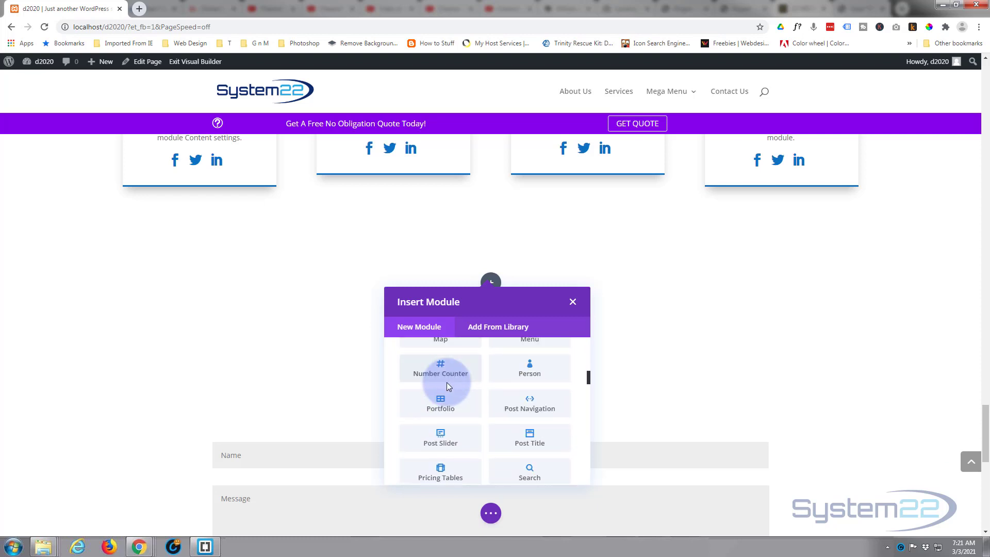
scroll(447, 382, down, 1)
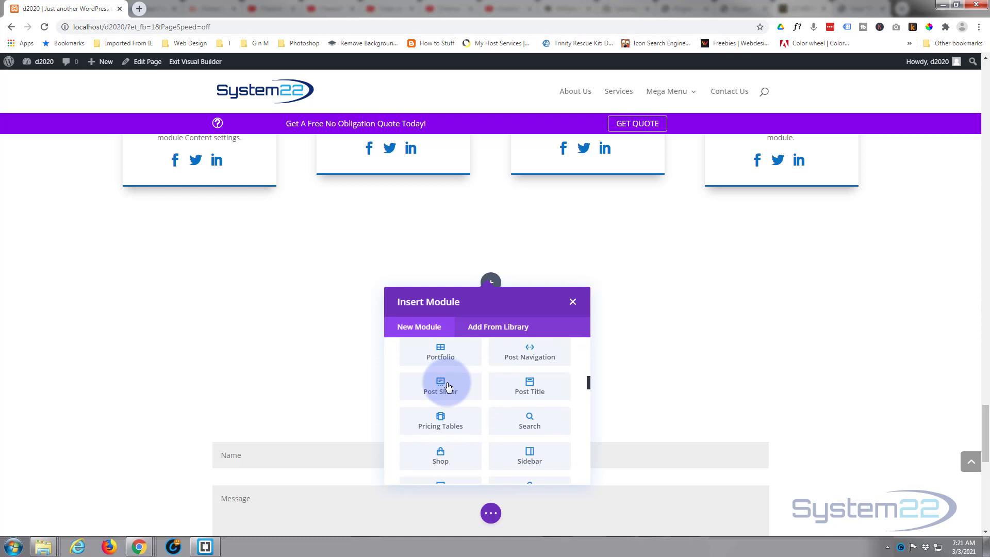
click(441, 415)
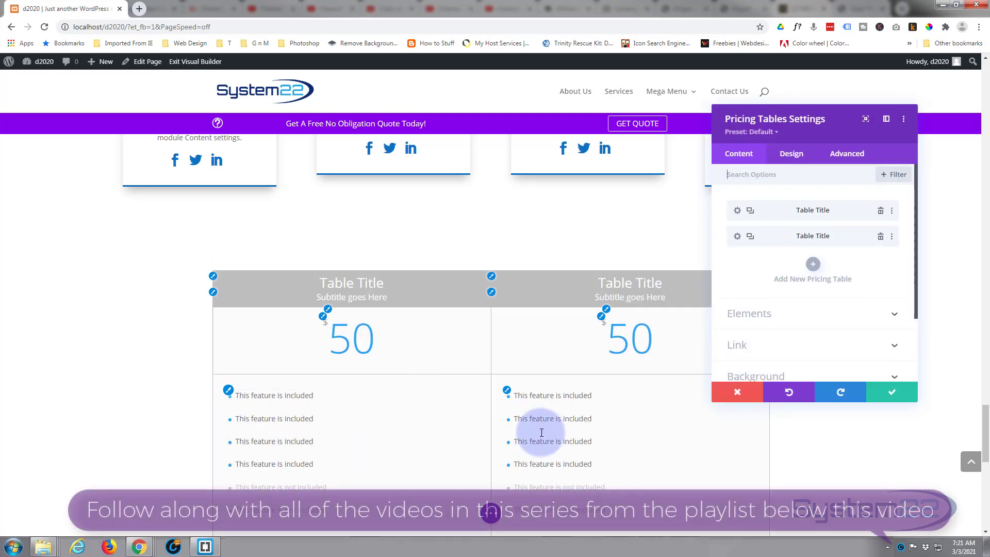
Delete the second default Table Title table and save the module settings
click(881, 238)
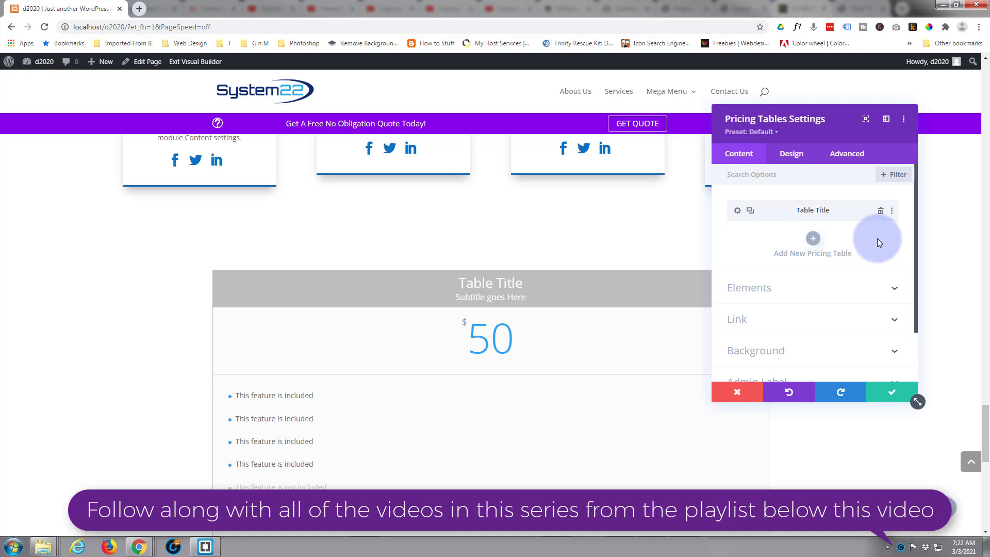
click(890, 397)
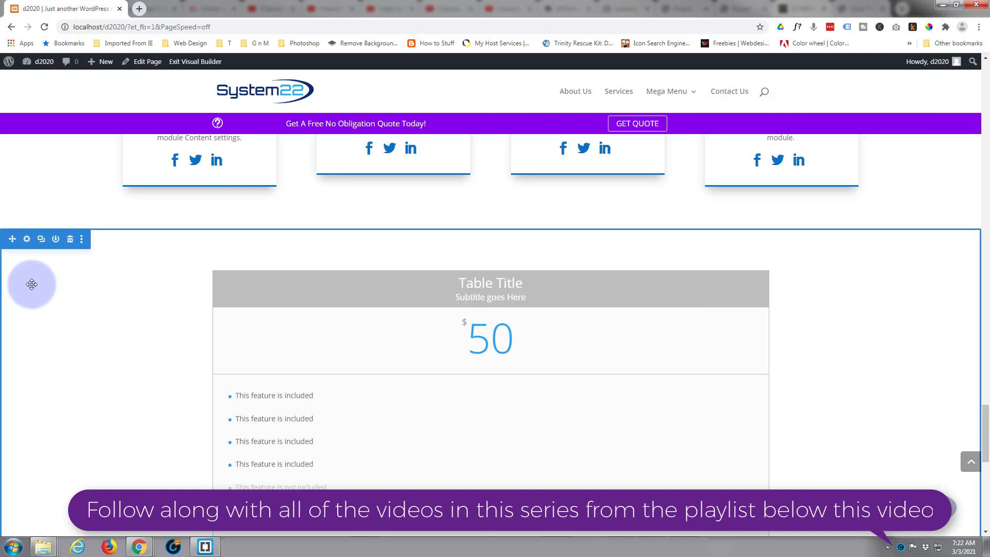
mouse_move(44, 243)
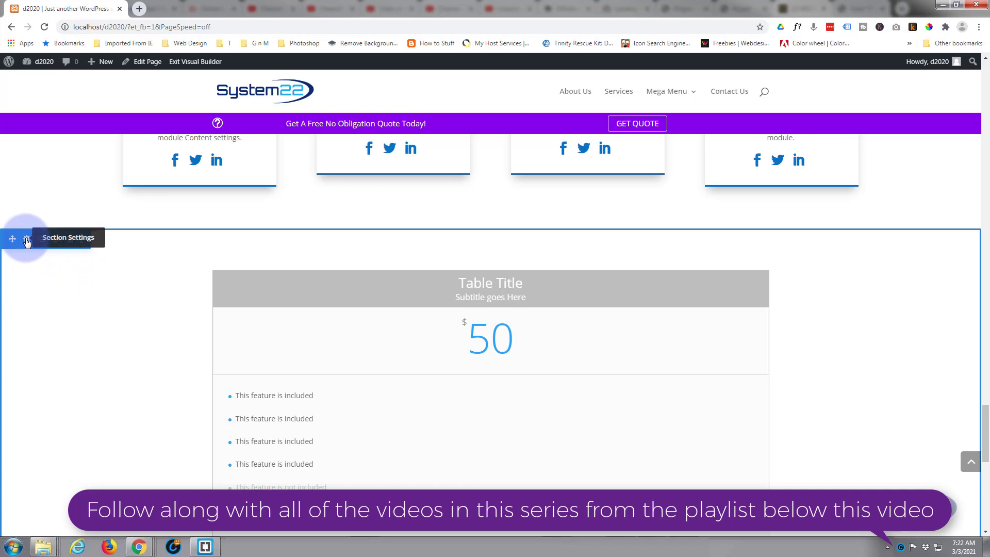
Give the new section a purple #8300e9 background and reopen the pricing module settings
click(27, 241)
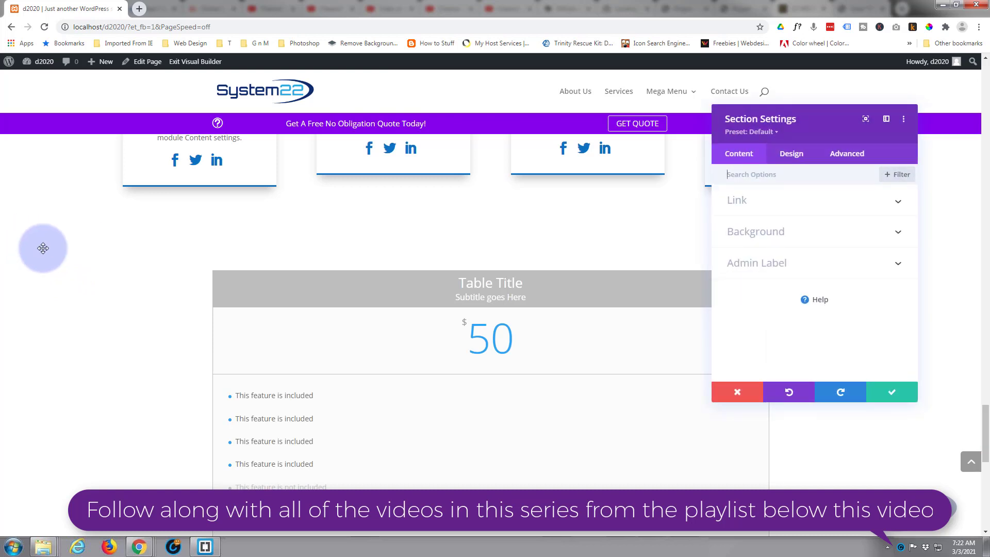
click(764, 242)
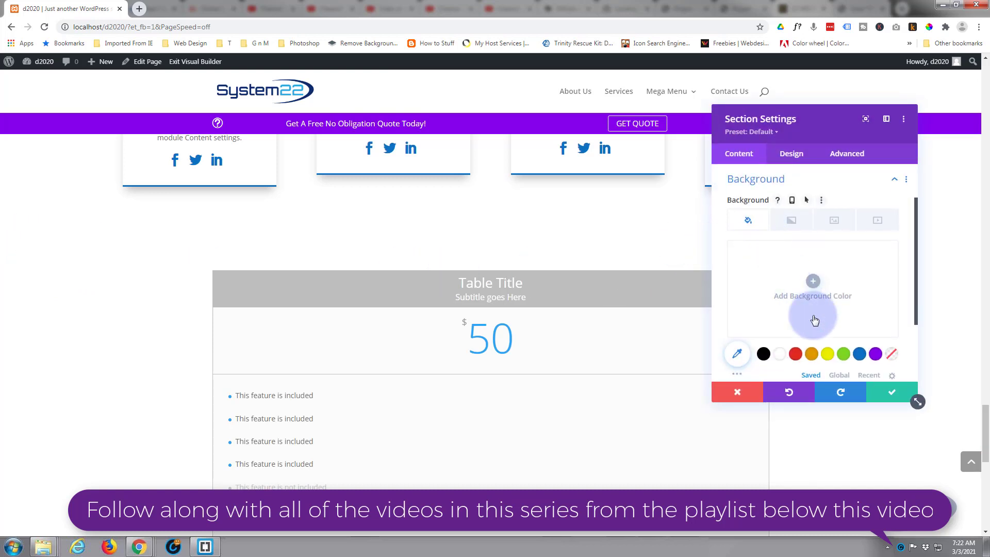
click(876, 353)
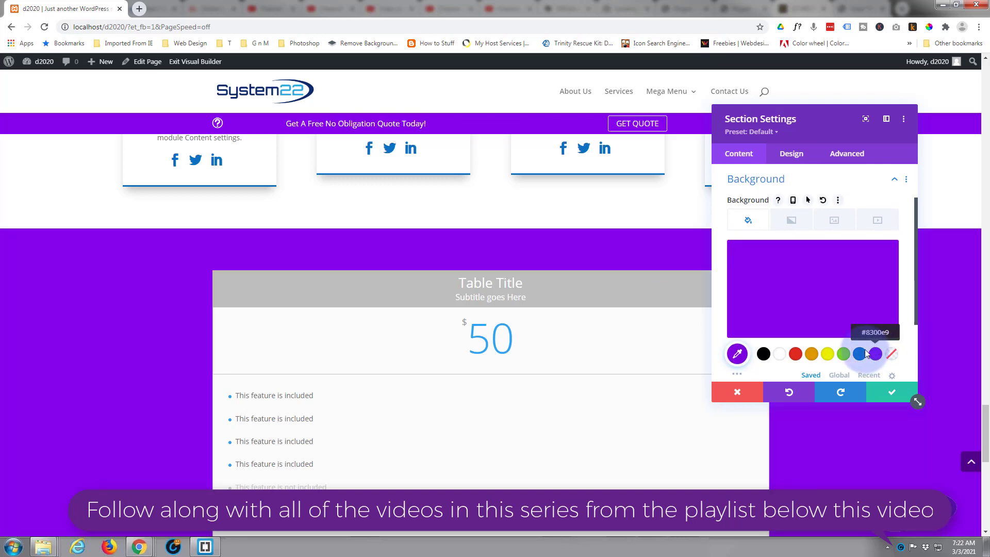
click(891, 396)
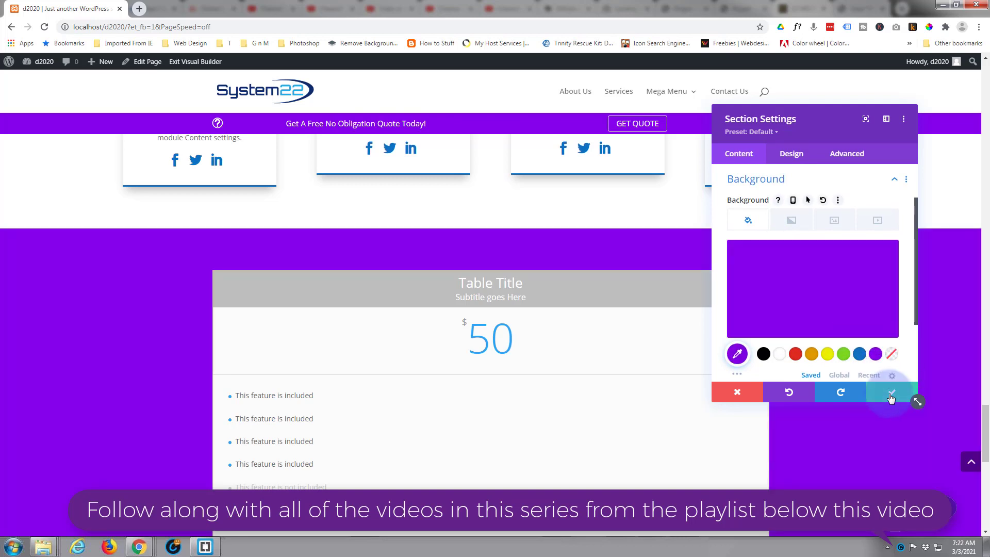
mouse_move(371, 345)
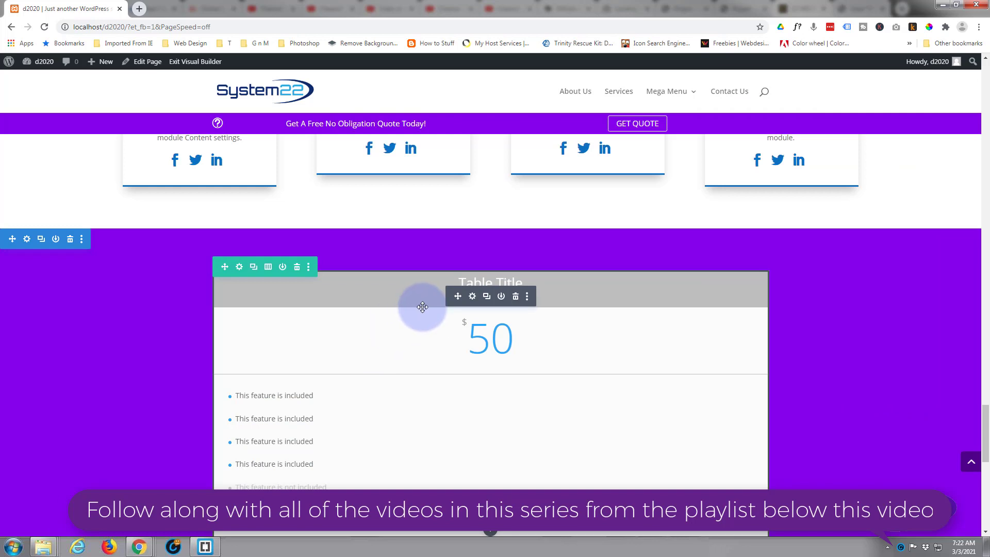
click(472, 297)
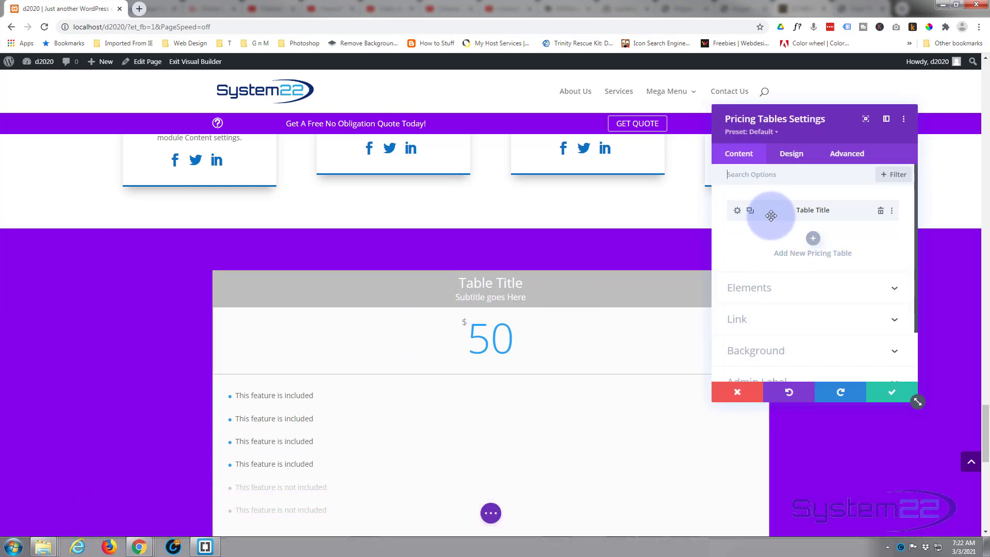
Change the pricing table's title to 'Bronze' and its subtitle to 'Hosting'
click(737, 211)
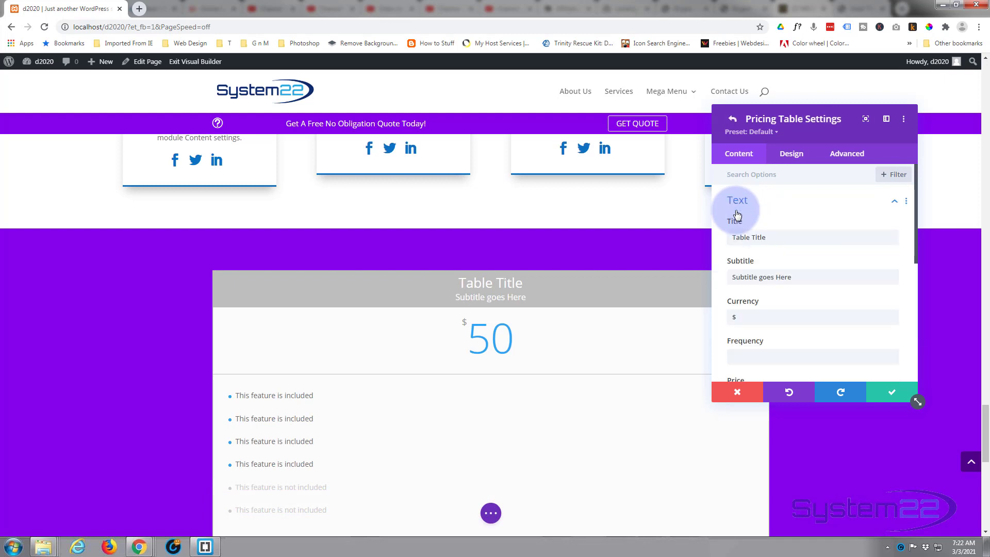
click(766, 237)
drag(766, 237, 721, 237)
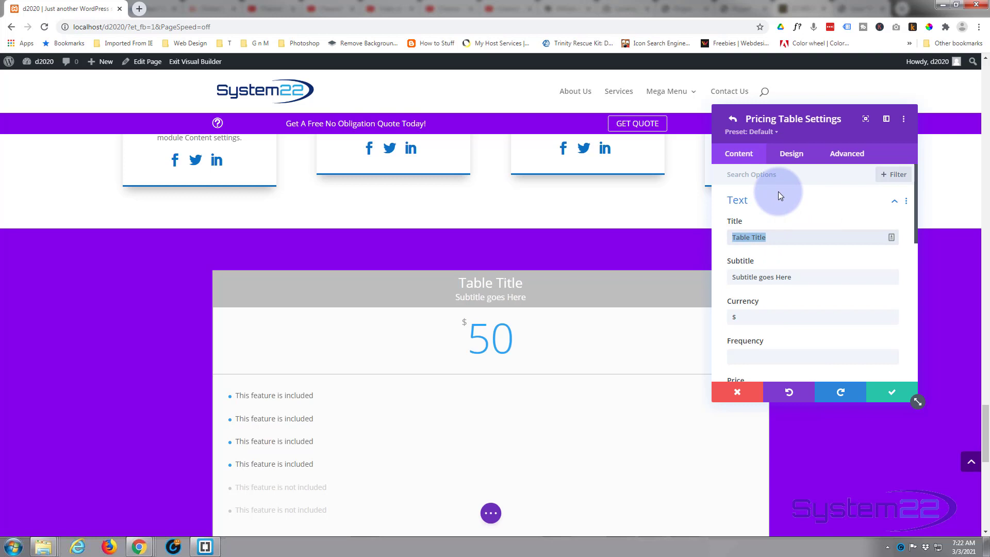
text(Bron)
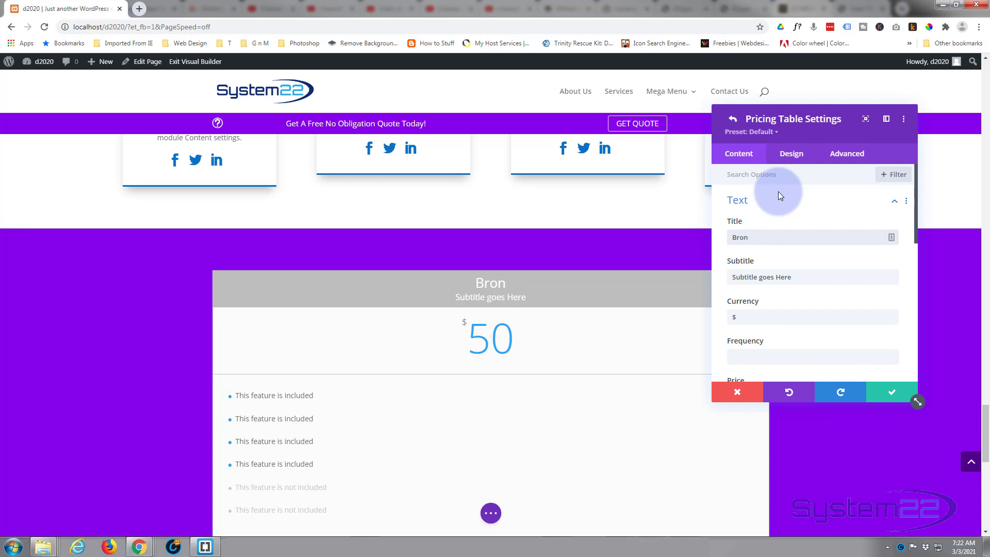
text(ze)
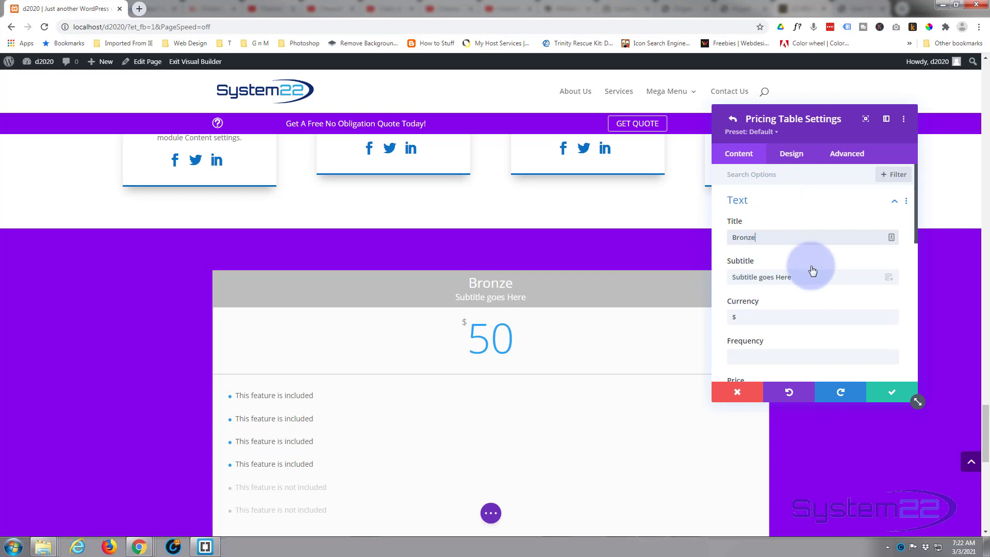
drag(796, 277, 729, 281)
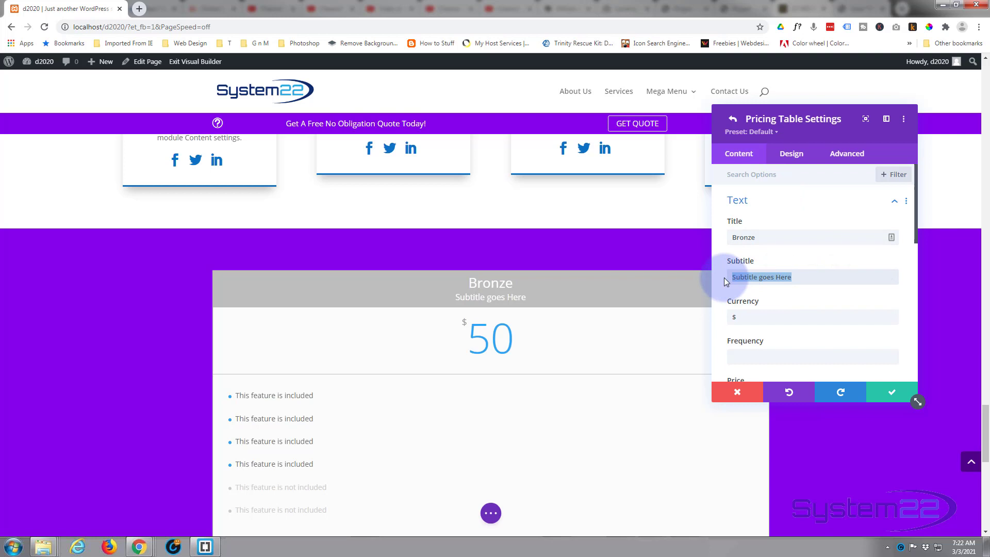
text(Hosting)
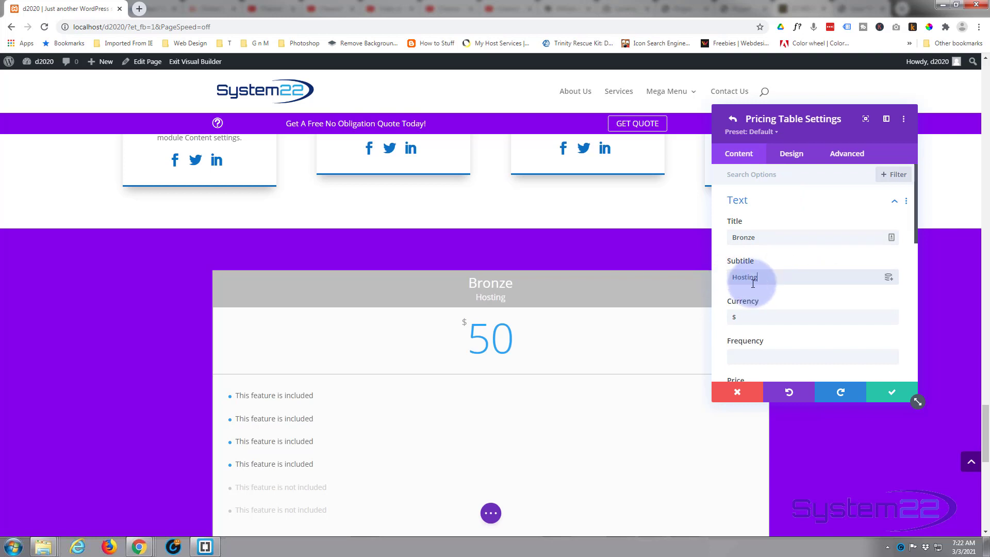
Set the billing frequency to 'Month' and change the price from 50 to 25
scroll(750, 281, down, 1)
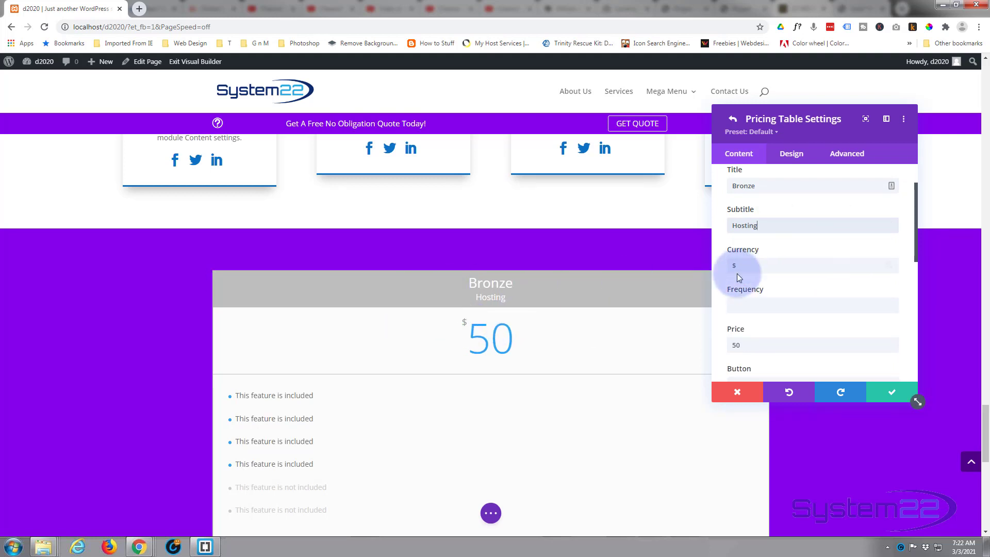
click(731, 345)
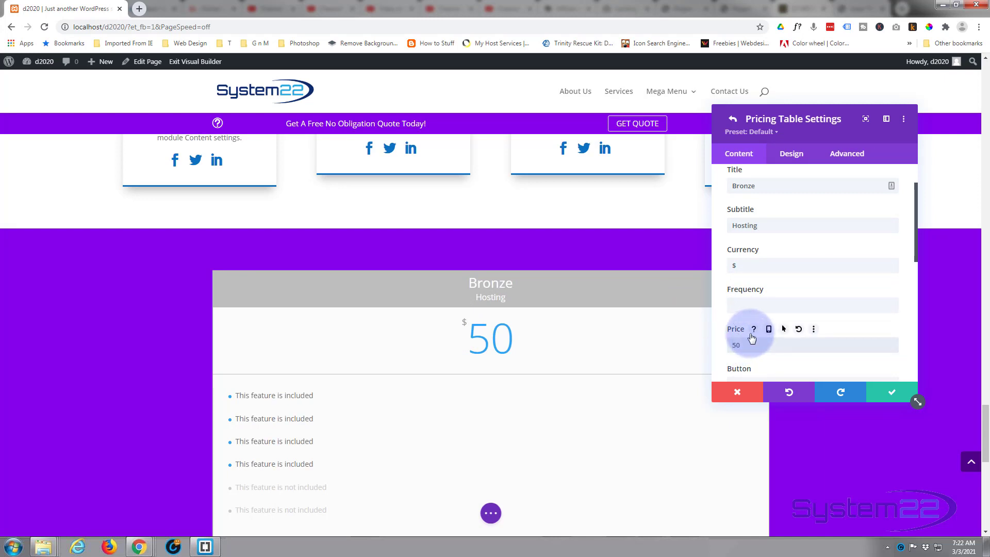
text($)
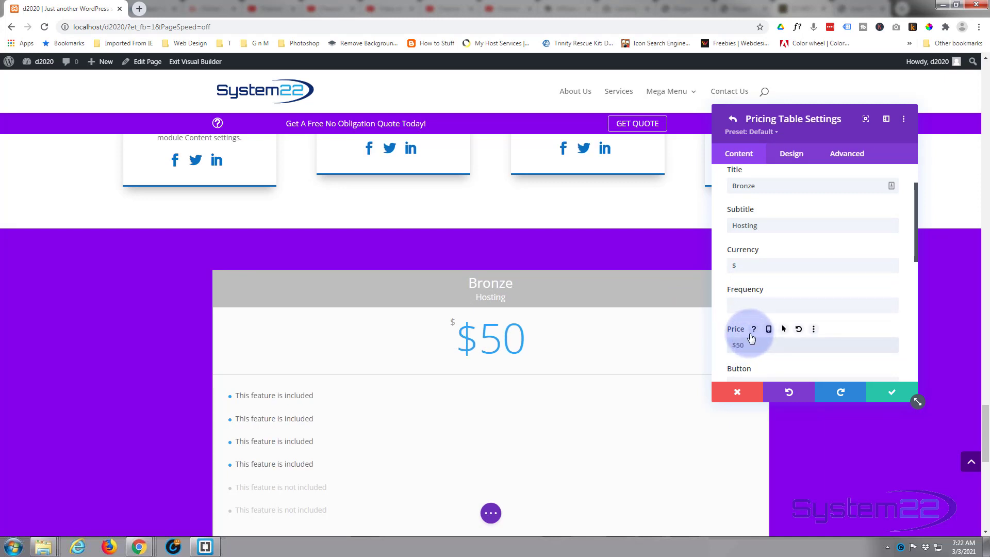
key(BackSpace)
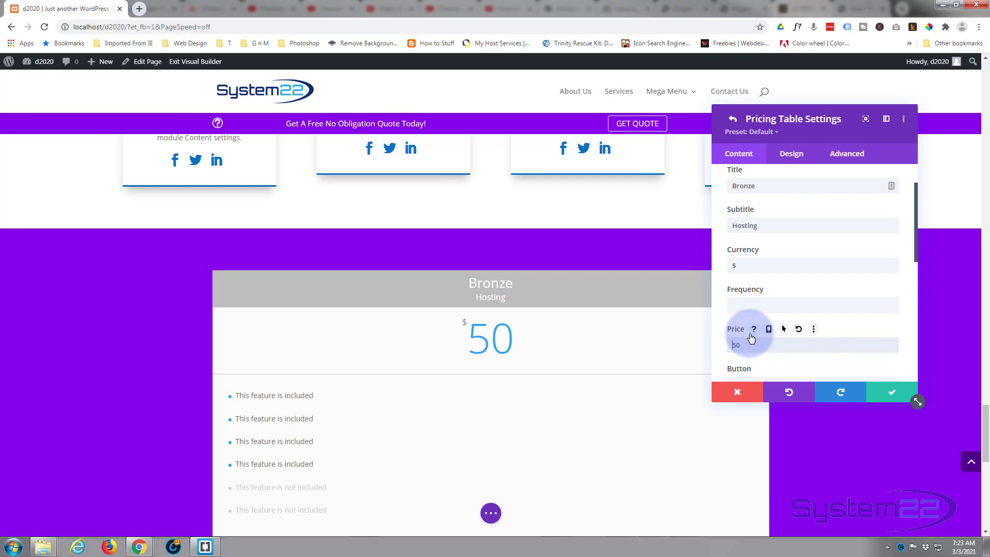
click(740, 265)
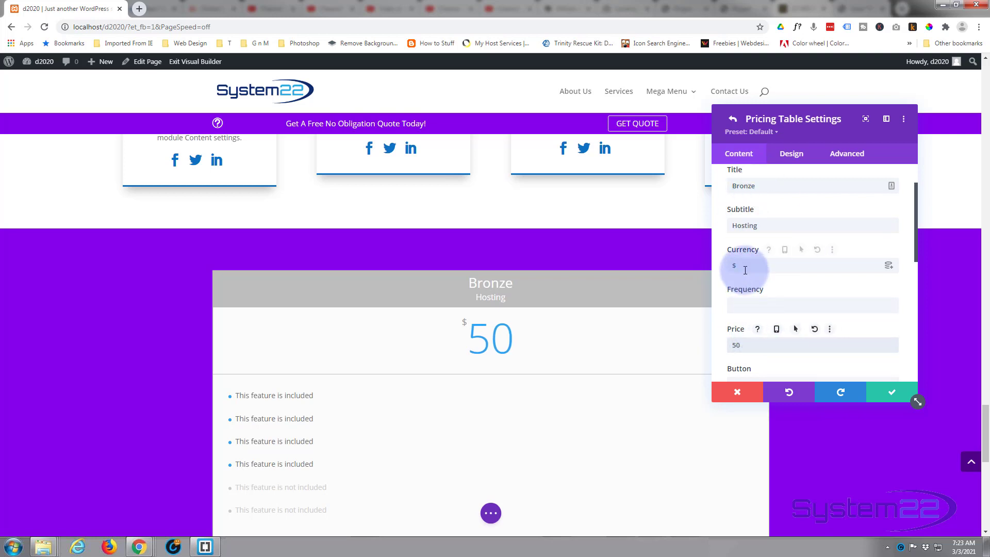
click(735, 304)
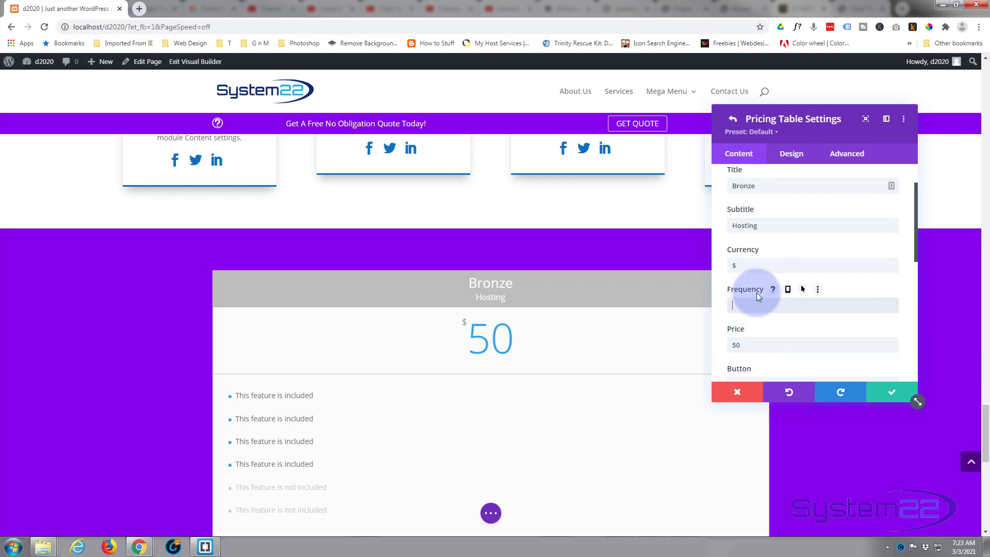
text(Month)
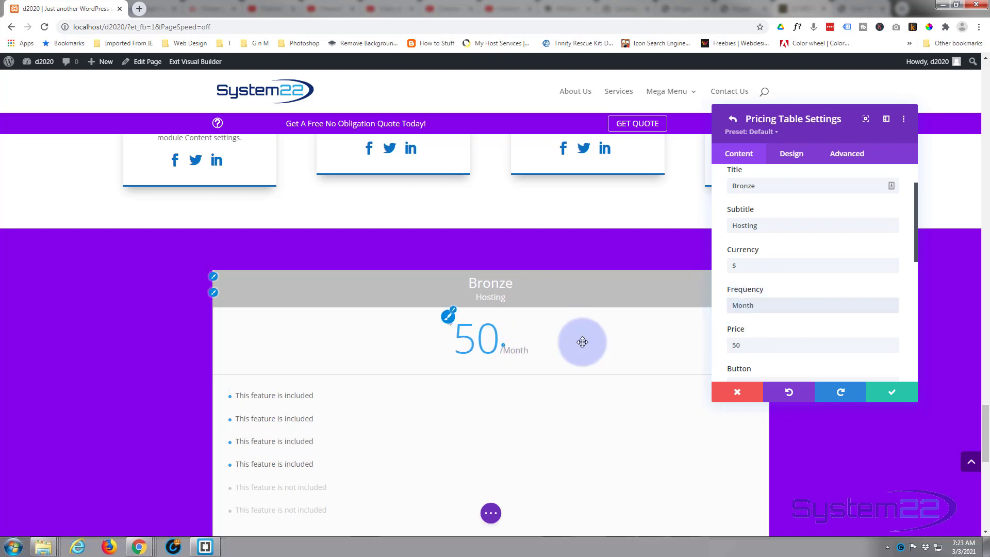
scroll(814, 292, down, 1)
scroll(813, 292, down, 1)
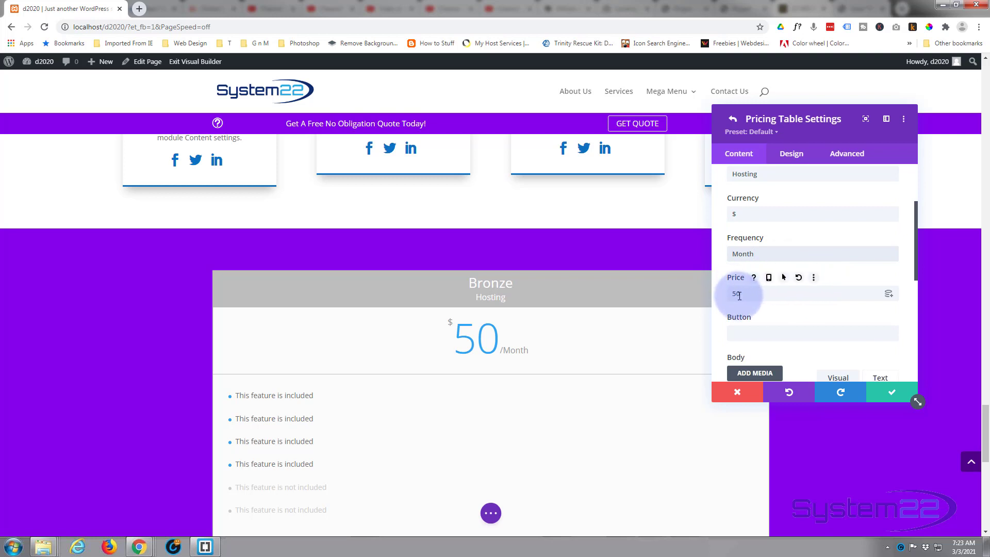
double_click(730, 294)
text(25)
scroll(737, 292, down, 3)
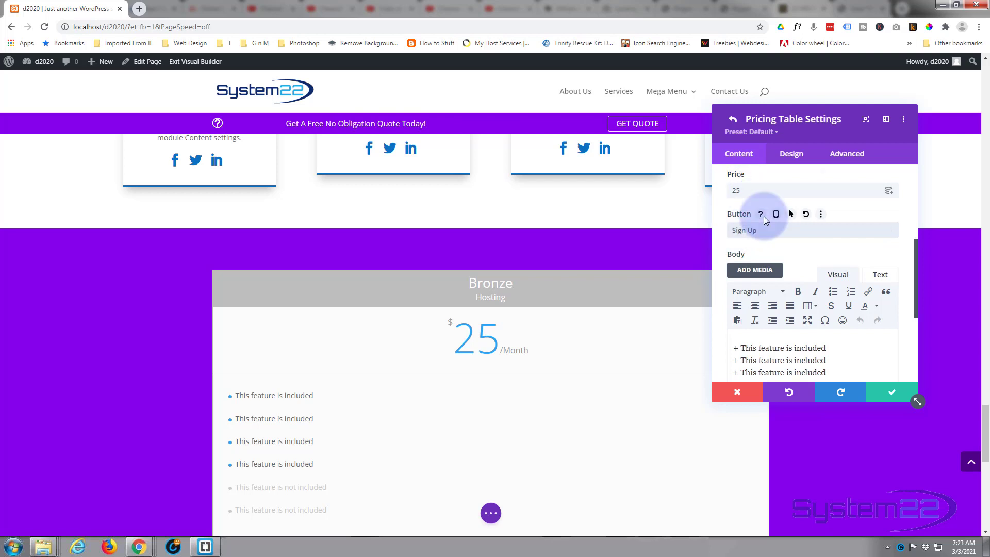
Replace the first three feature lines with Unlimited Bandwidth, Dedicated Served and Unlimited Domains
scroll(755, 216, down, 2)
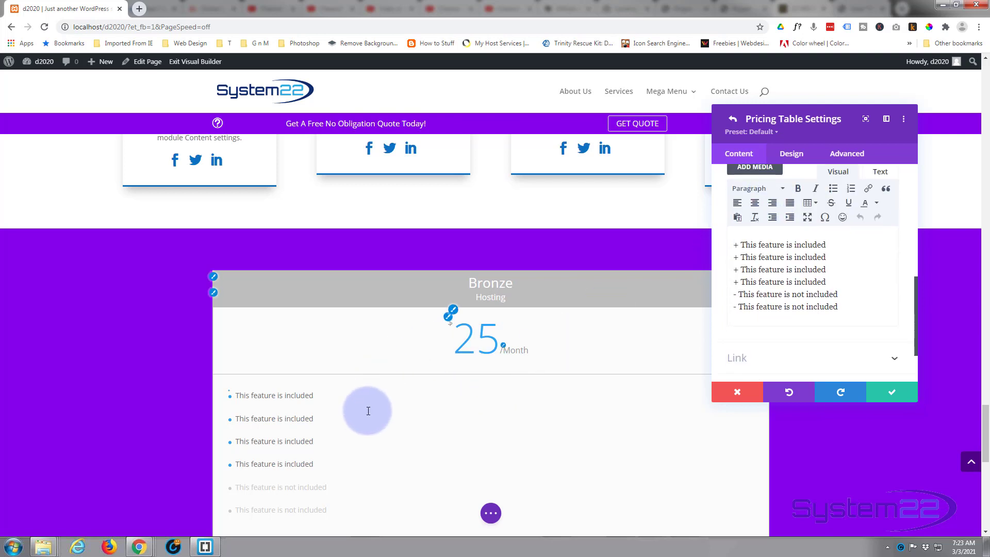
scroll(364, 409, down, 1)
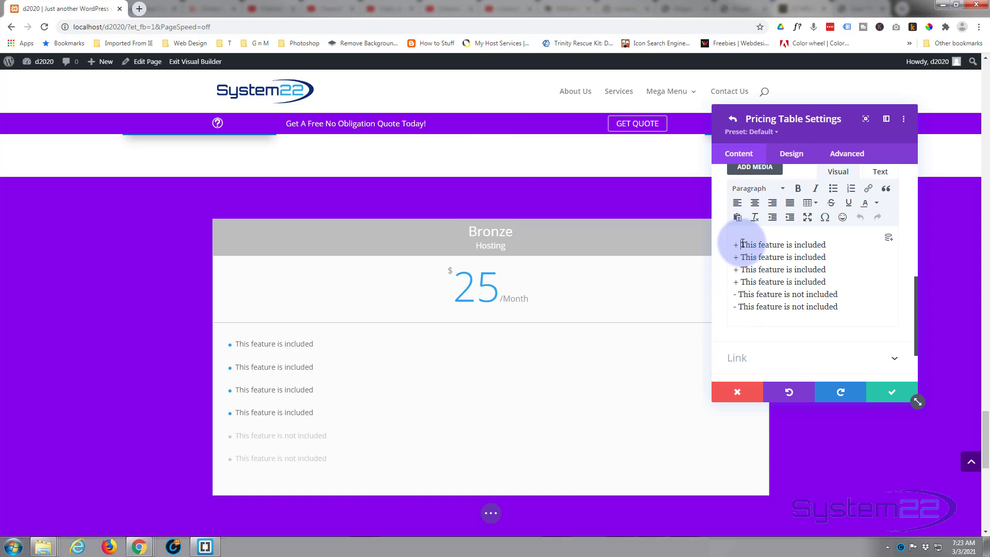
drag(743, 244, 832, 243)
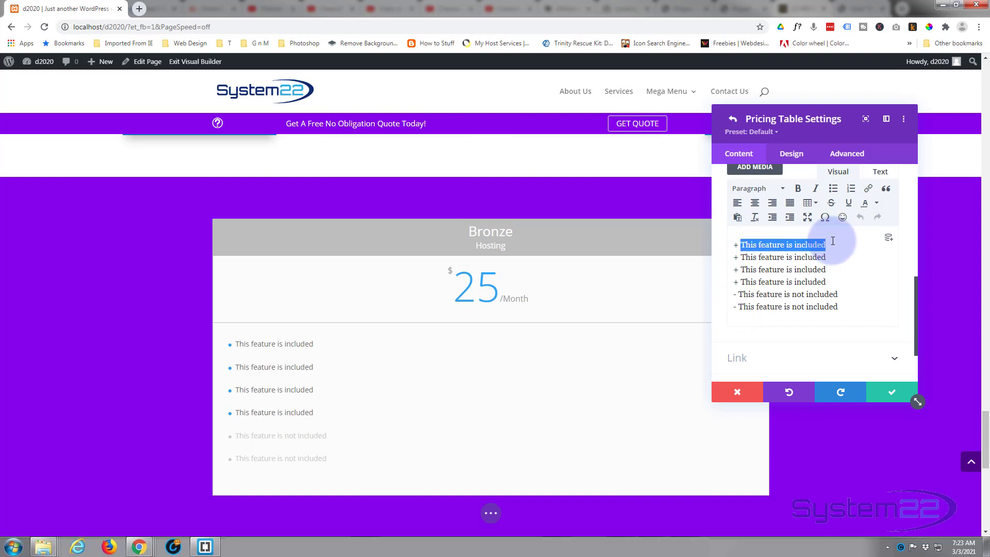
text(Unlimited Bandwidth)
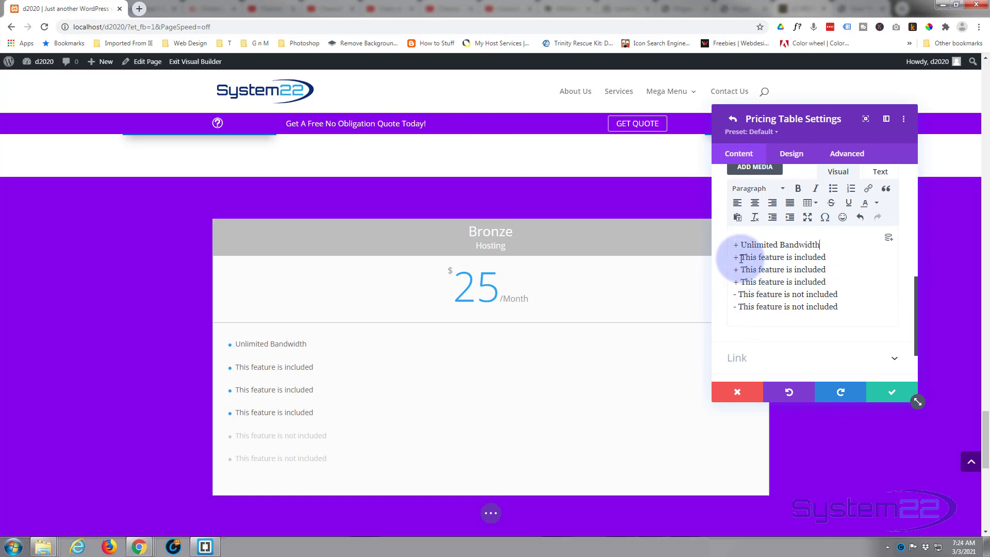
drag(742, 257, 827, 258)
text(Dedicated Served)
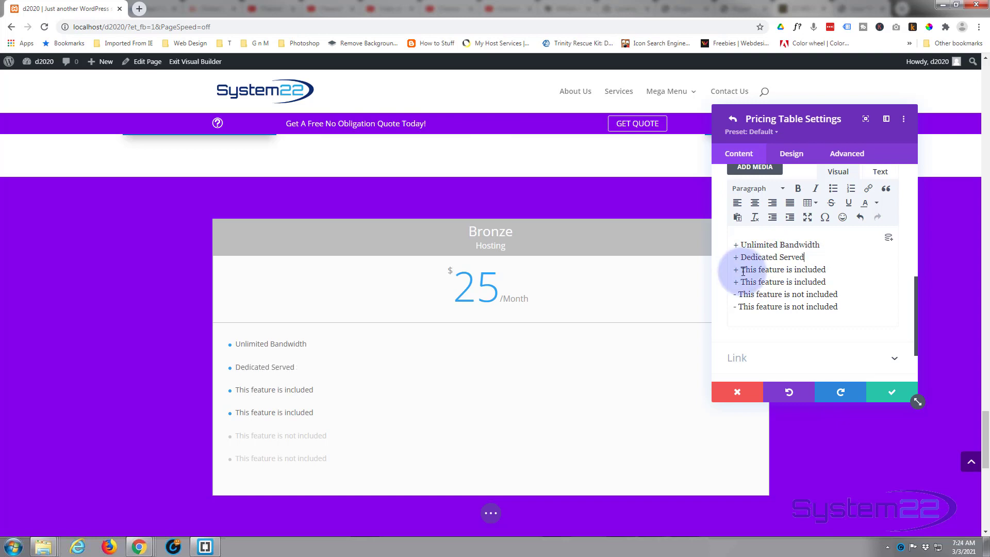
drag(741, 269, 828, 269)
text(Unlimited Domains)
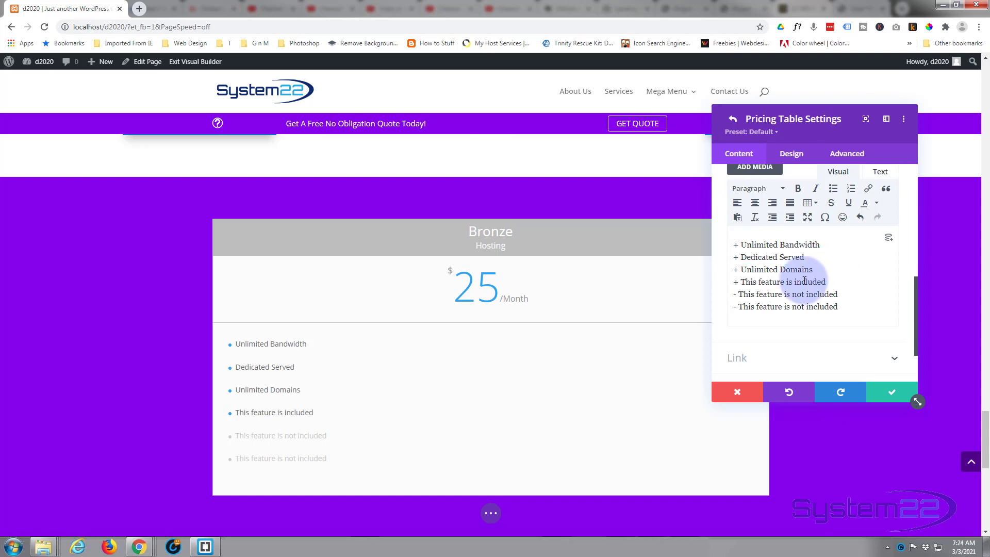
Replace the remaining feature lines with SSL Certificate, Solid State Drive and 24/7 Support
drag(737, 281, 830, 281)
text(SSL Certificate)
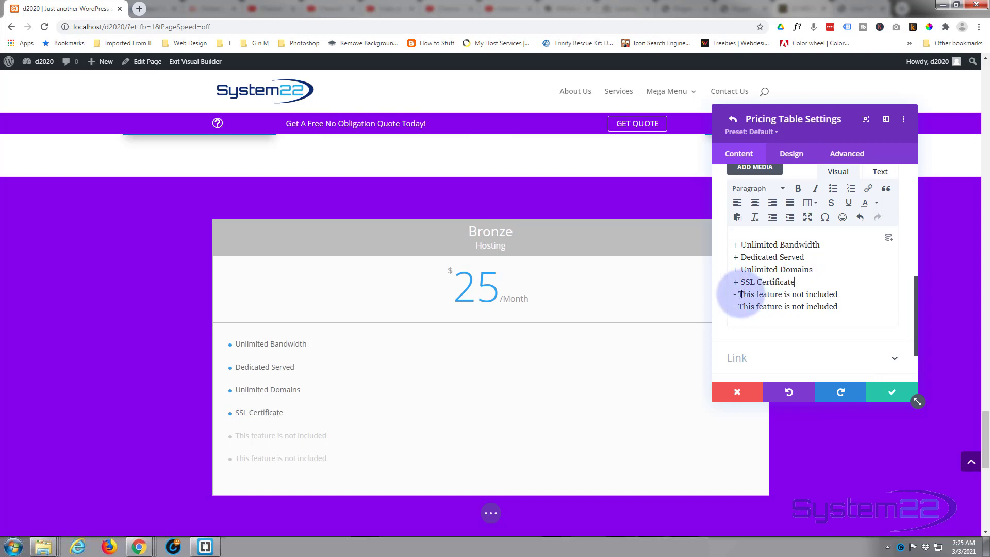
drag(738, 294, 855, 294)
text(Solid State Drive)
drag(737, 307, 846, 306)
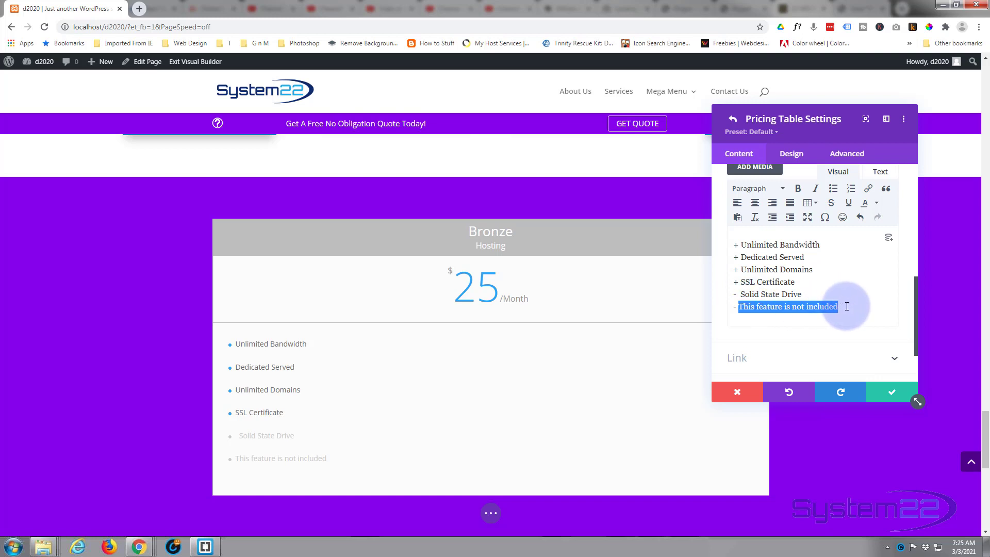
text(24/7 Support)
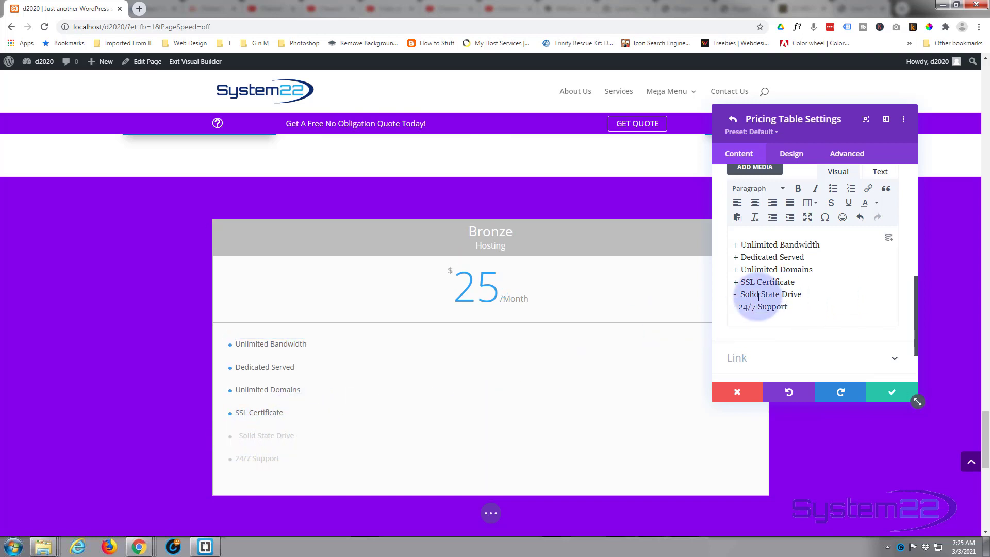
click(740, 308)
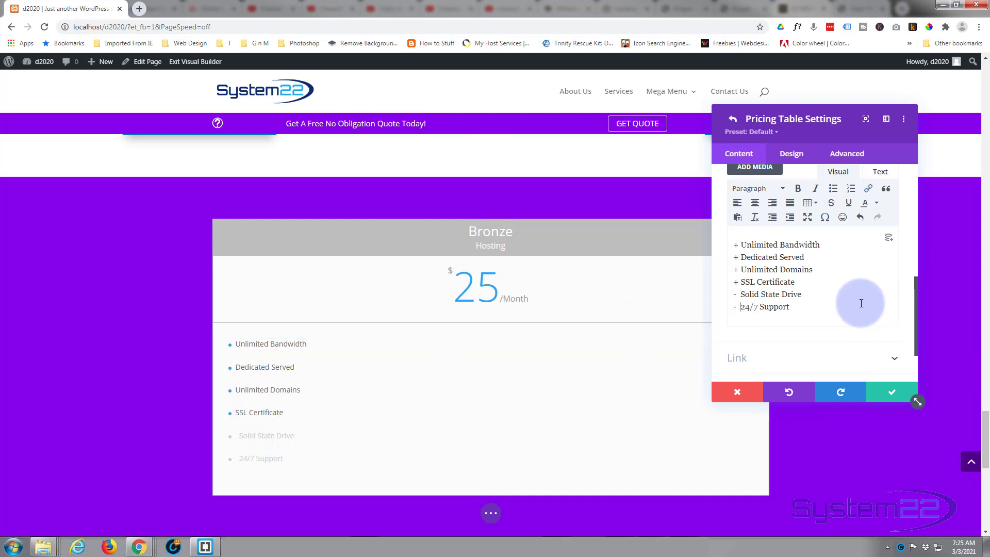
Set the Bronze table's Sign Up button link URL to '#'
scroll(857, 299, down, 3)
click(840, 297)
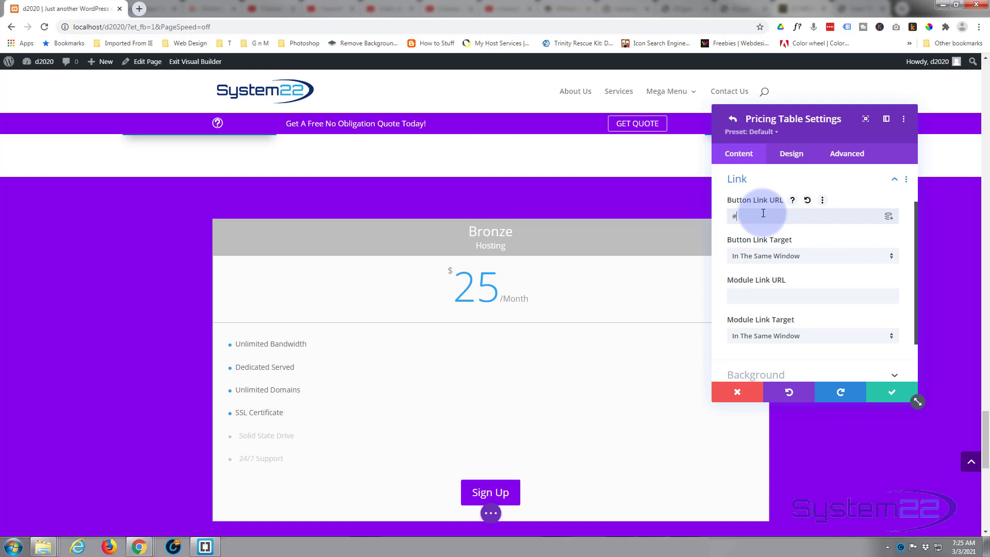
scroll(778, 248, down, 1)
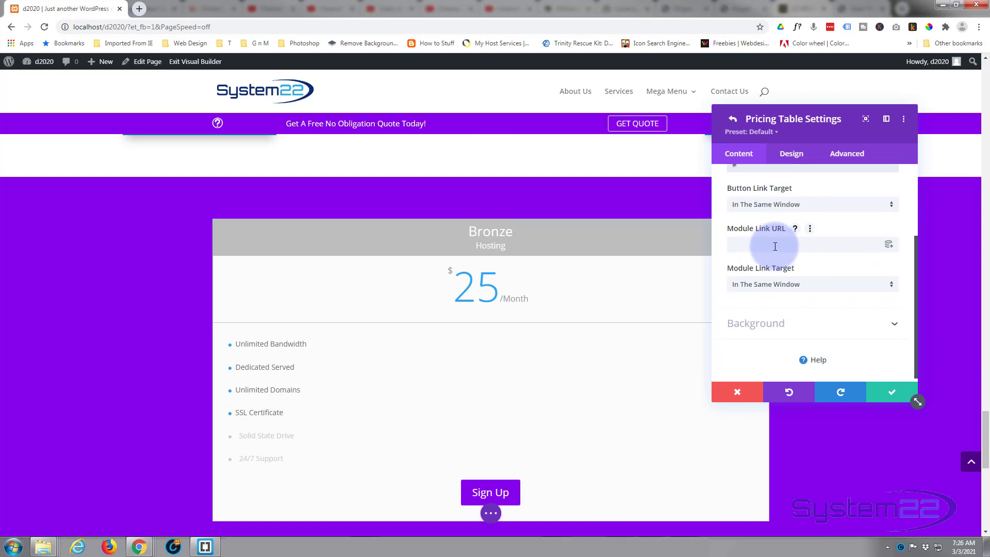
click(739, 245)
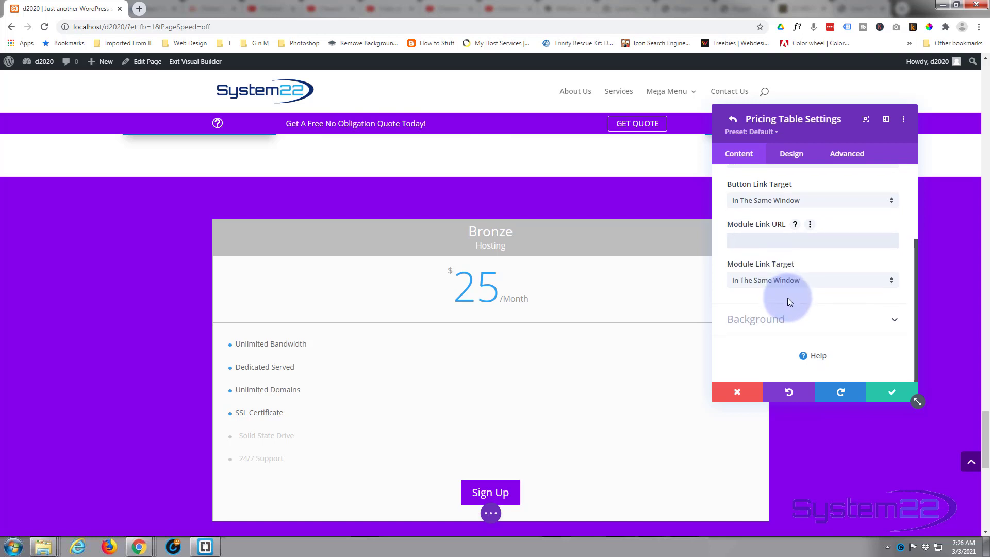
Switch the table background to a 180deg linear gradient, purple #8300e9 fading to black
click(795, 323)
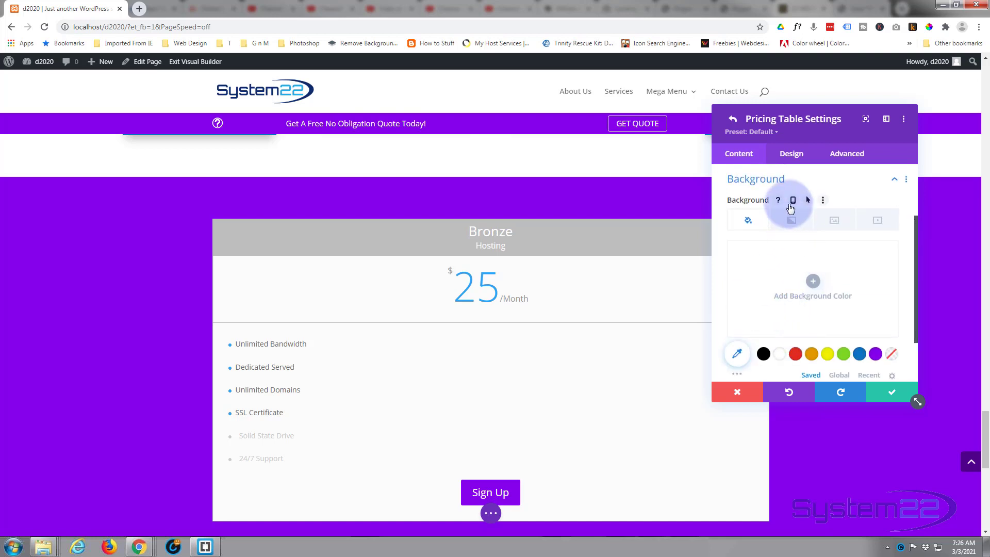
click(793, 225)
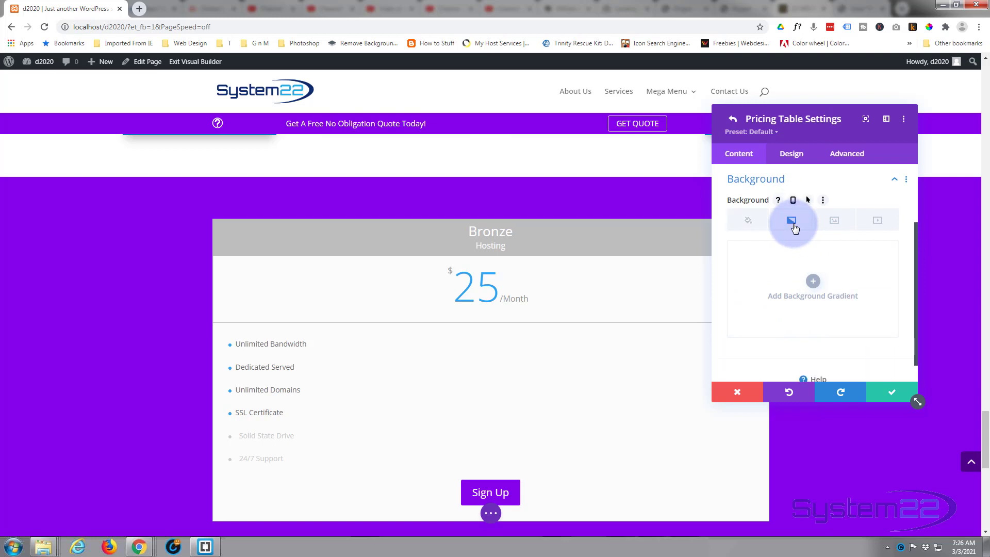
click(813, 281)
scroll(812, 286, down, 2)
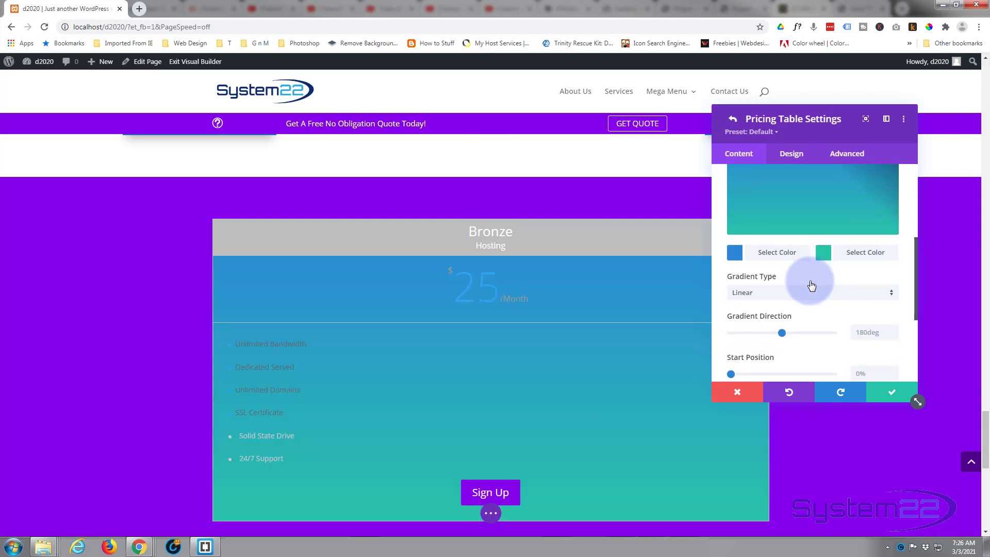
click(860, 263)
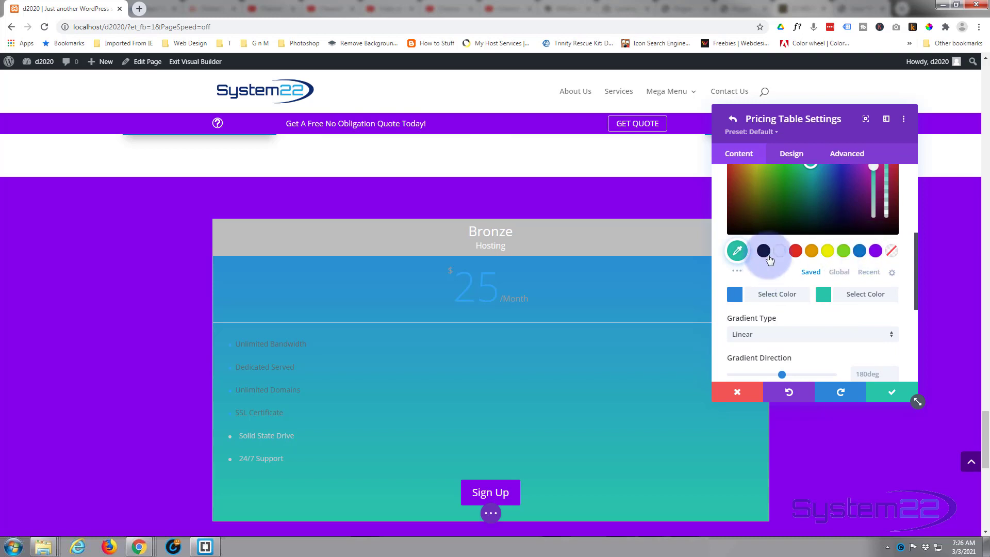
click(764, 252)
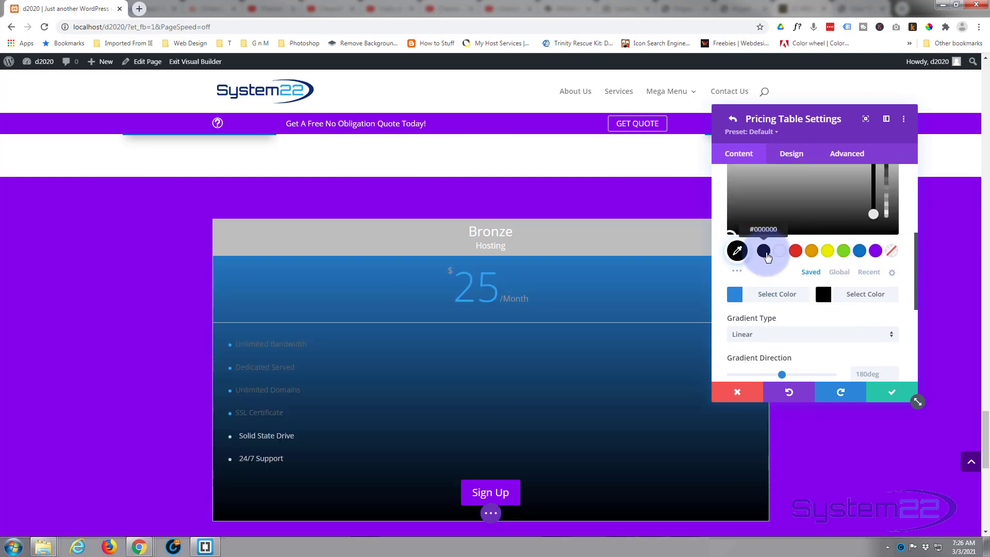
click(763, 294)
click(843, 261)
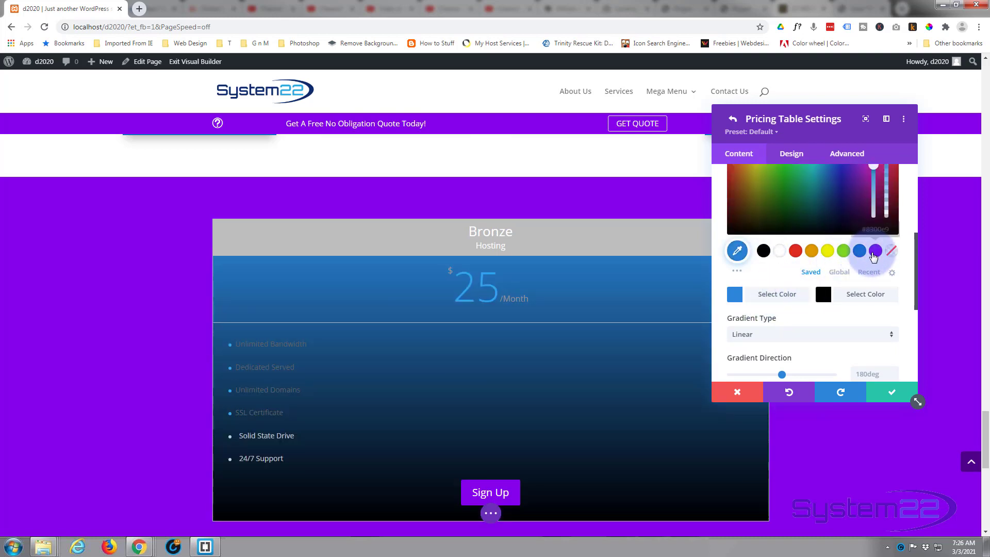
click(875, 251)
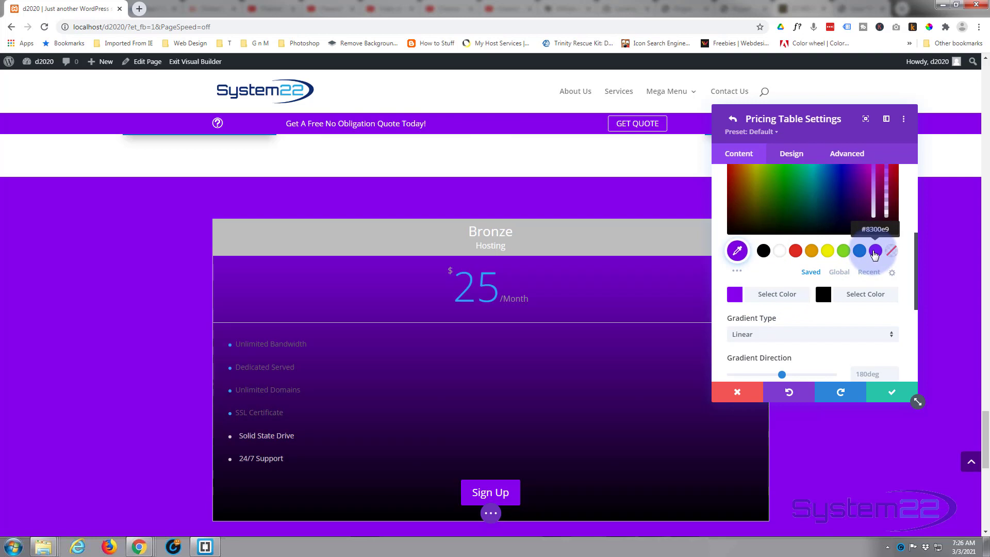
scroll(821, 280, down, 3)
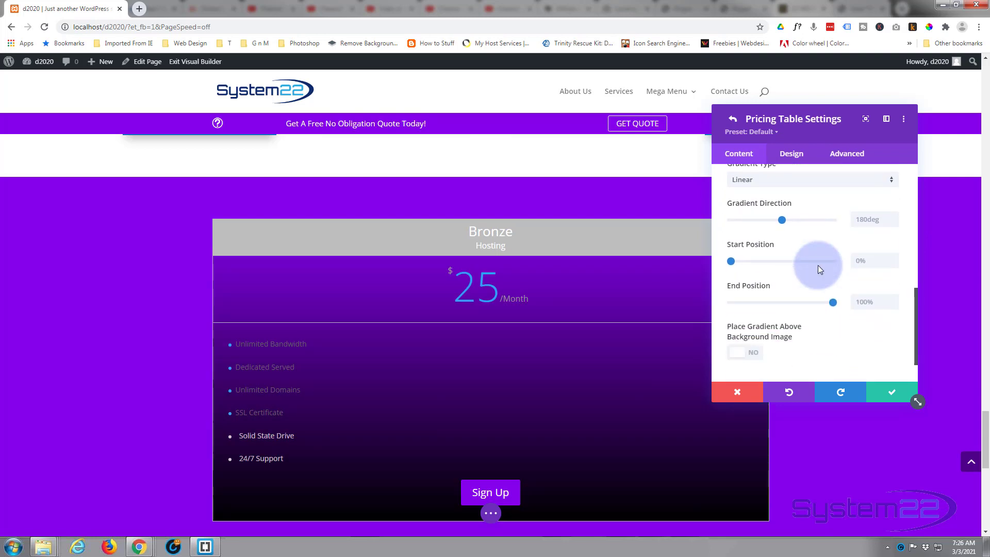
scroll(818, 265, down, 2)
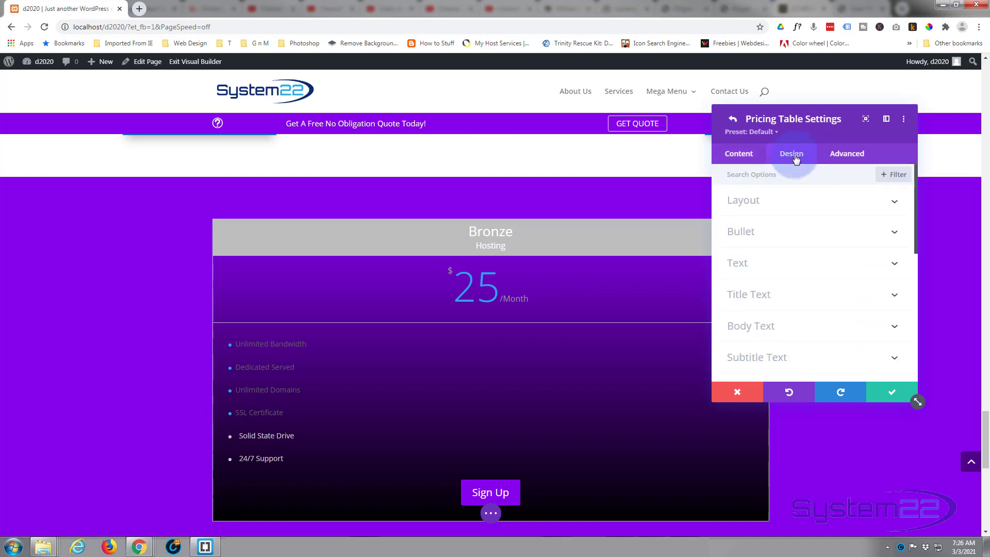
Colour the Bronze table's bullets blue #0c71c3
click(796, 205)
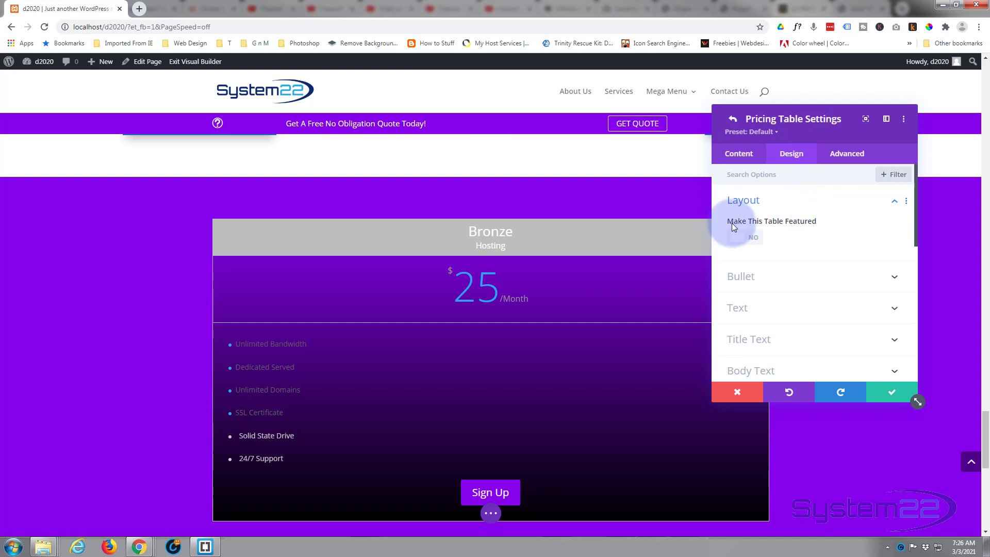
mouse_move(736, 226)
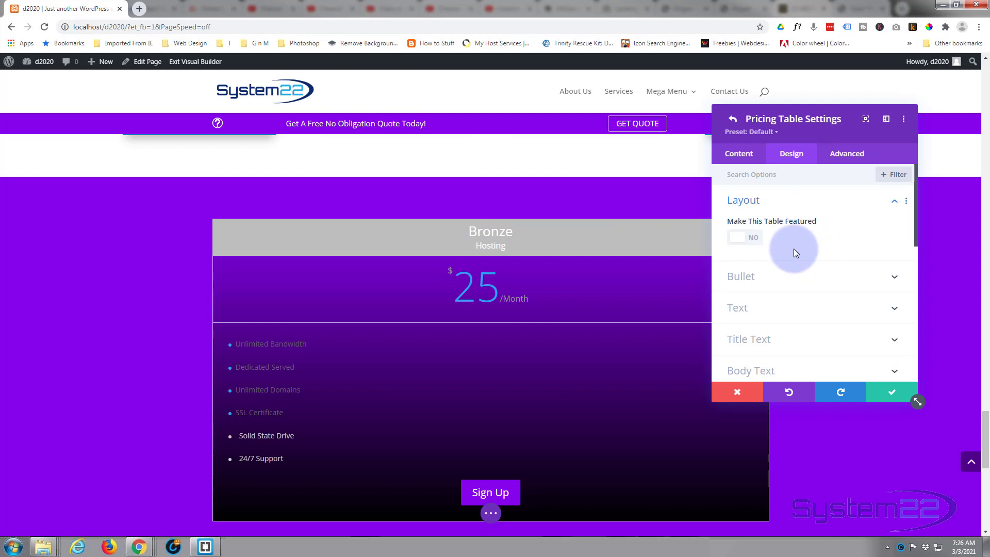
scroll(793, 246, down, 1)
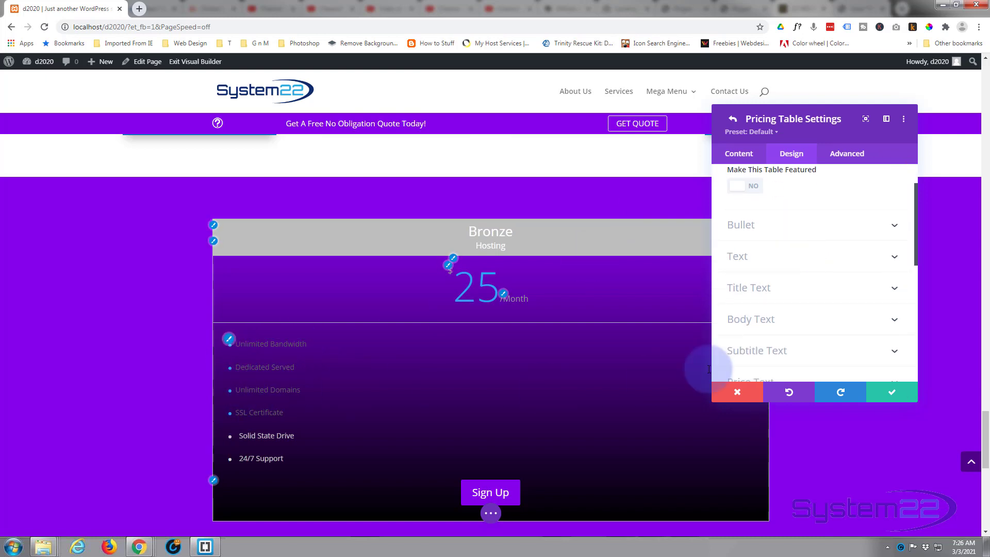
click(777, 228)
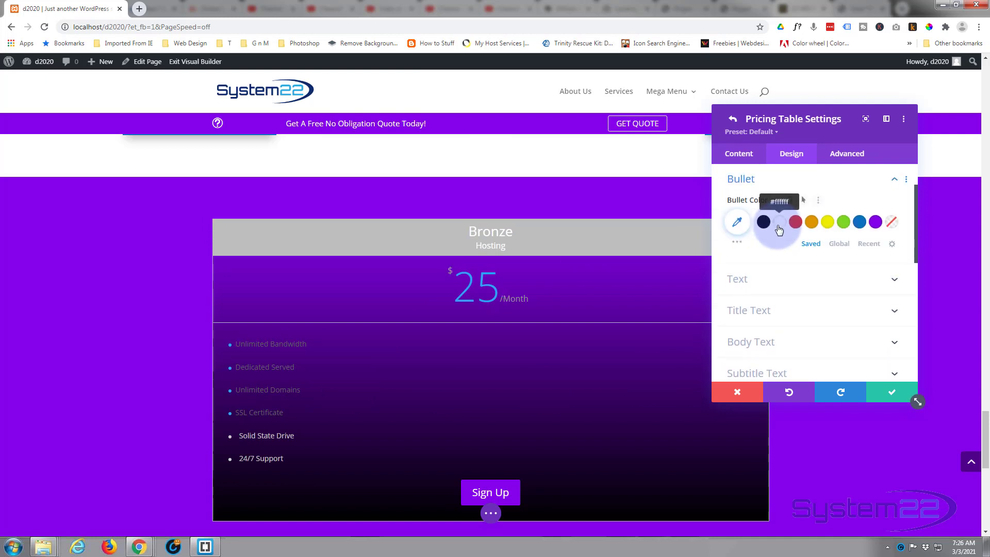
click(859, 223)
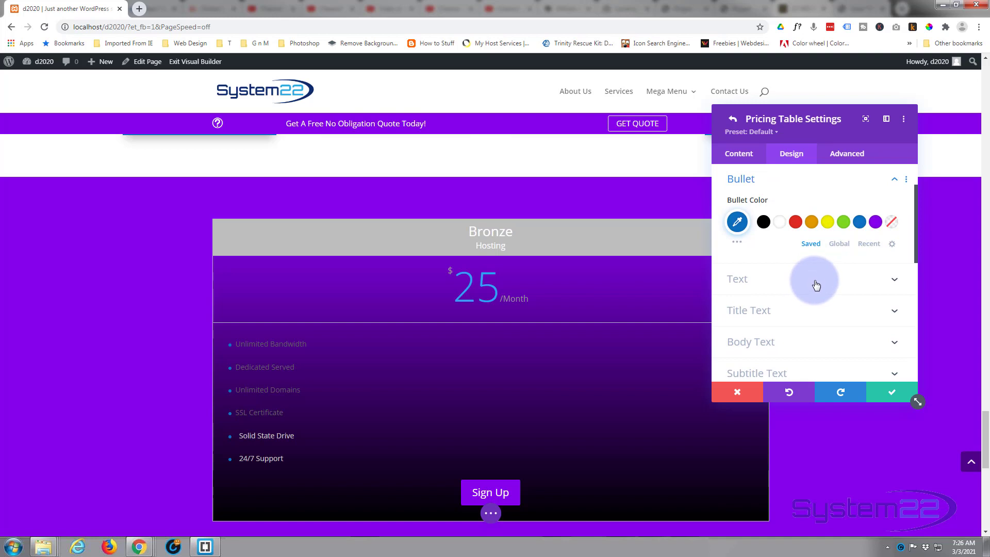
Try centred text alignment for the table, then revert it to left
scroll(807, 263, down, 1)
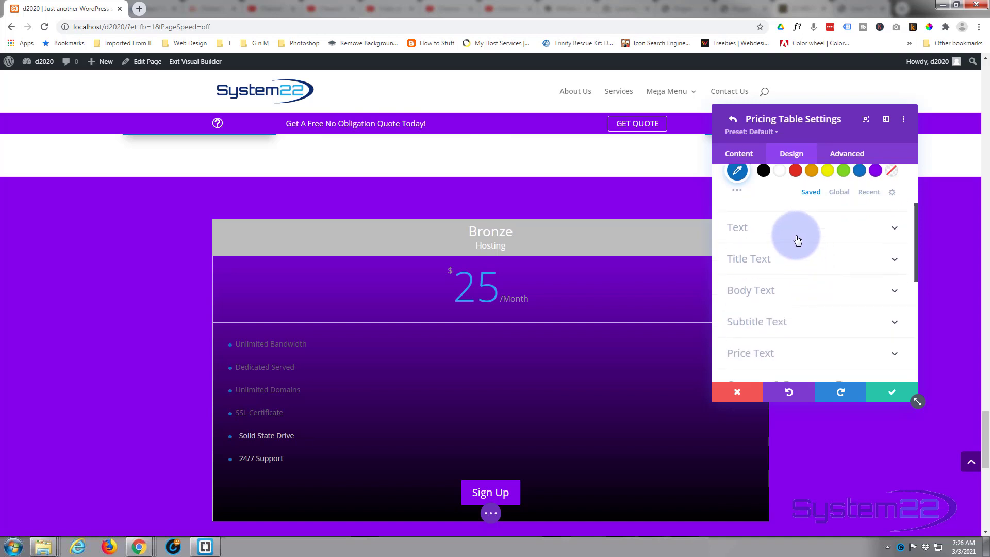
click(797, 239)
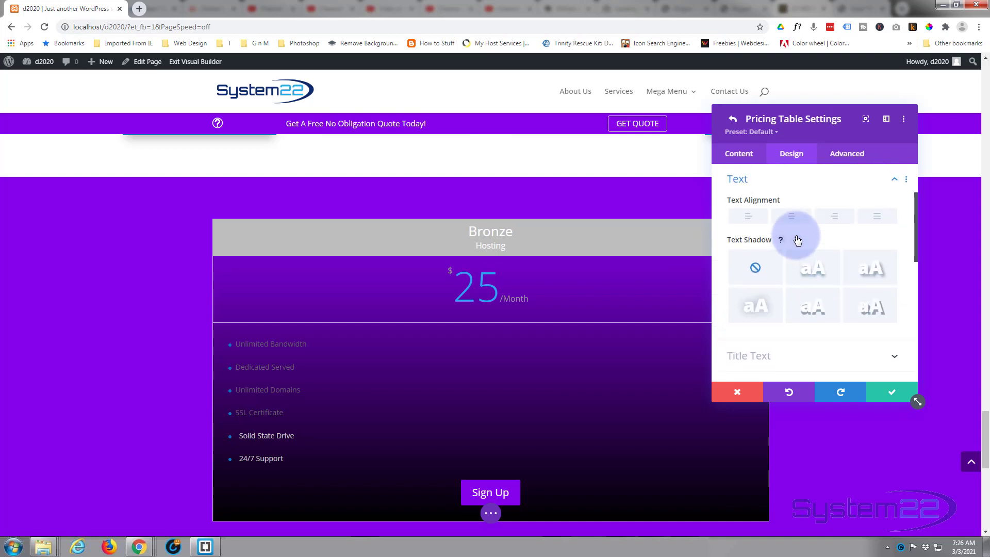
click(791, 215)
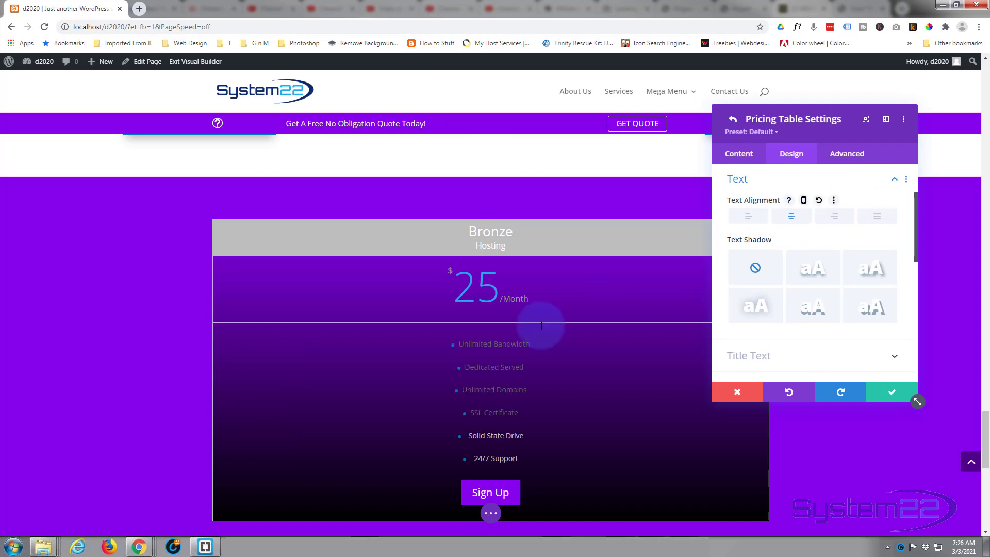
click(754, 220)
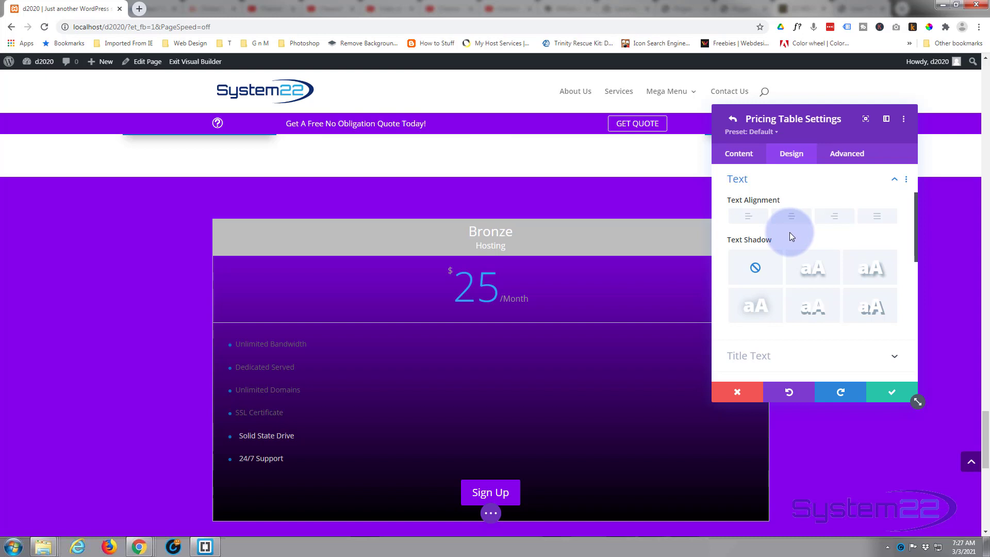
scroll(791, 232, down, 2)
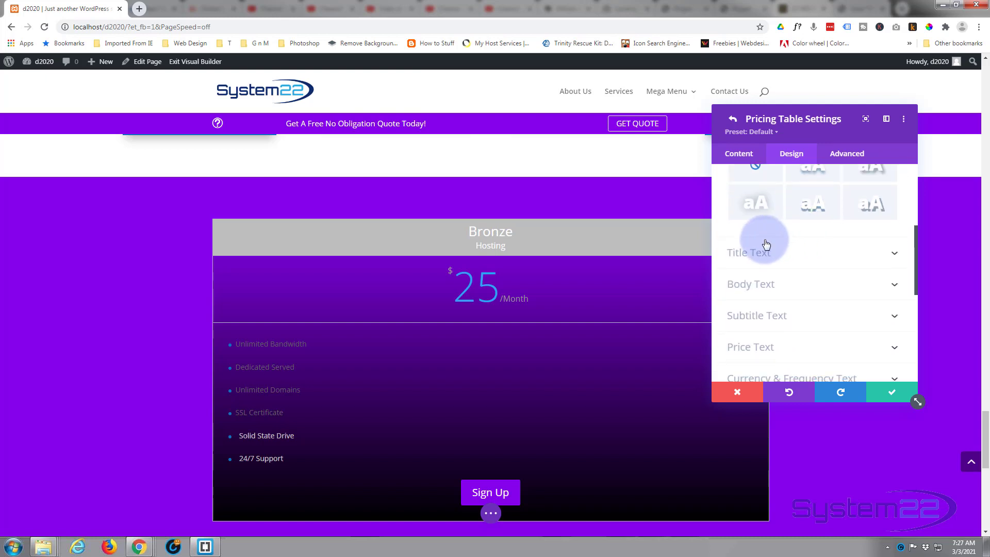
Give the Bronze table header a blue background and make the title Semi Bold
click(800, 257)
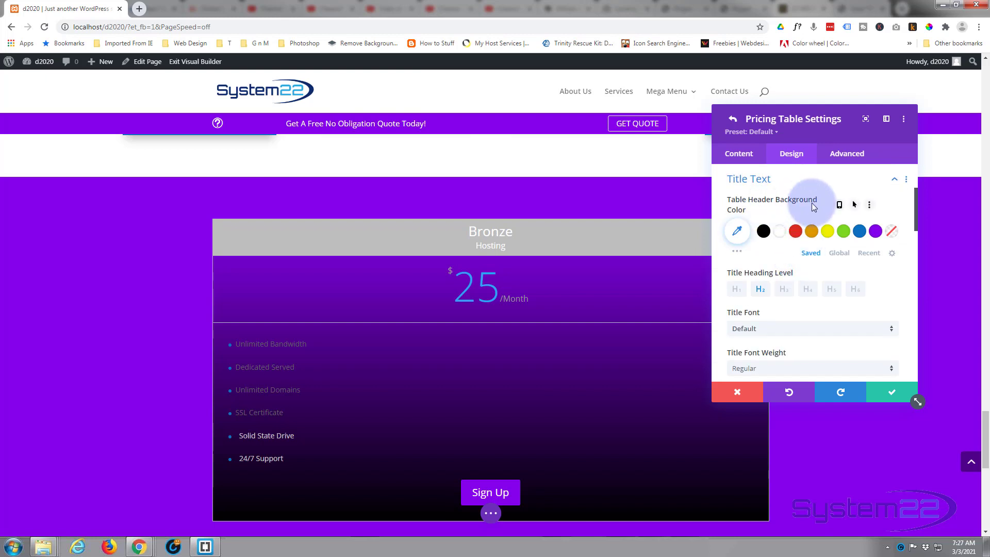
click(860, 232)
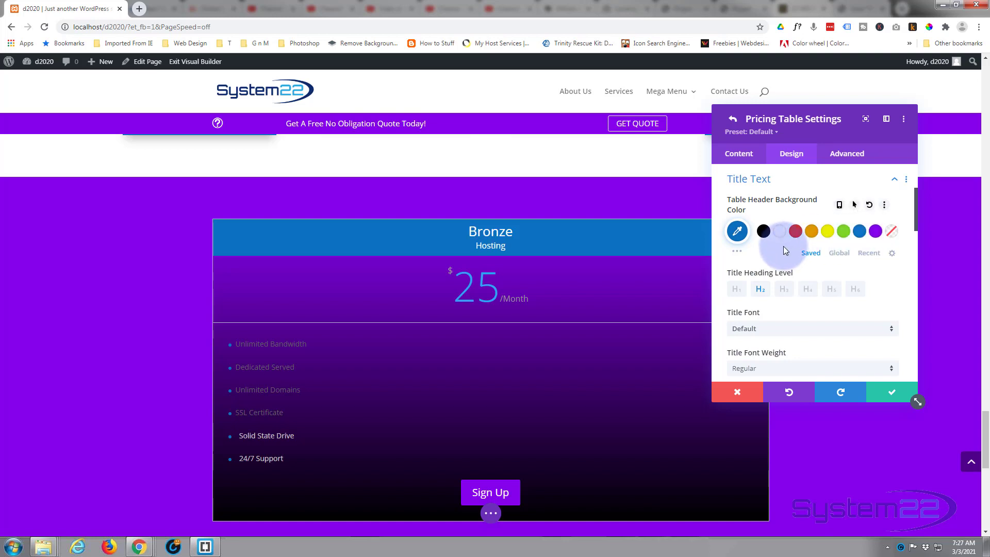
scroll(784, 247, down, 2)
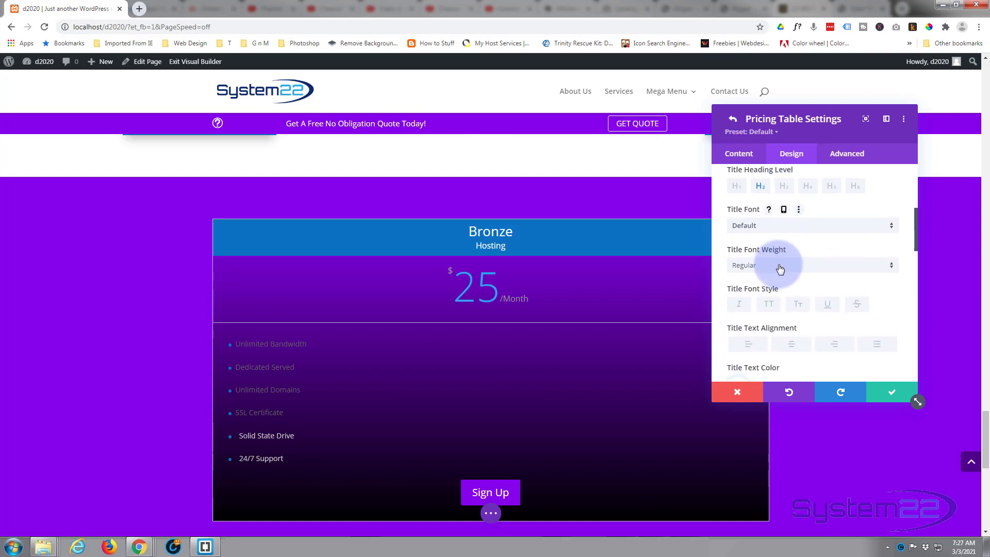
click(781, 267)
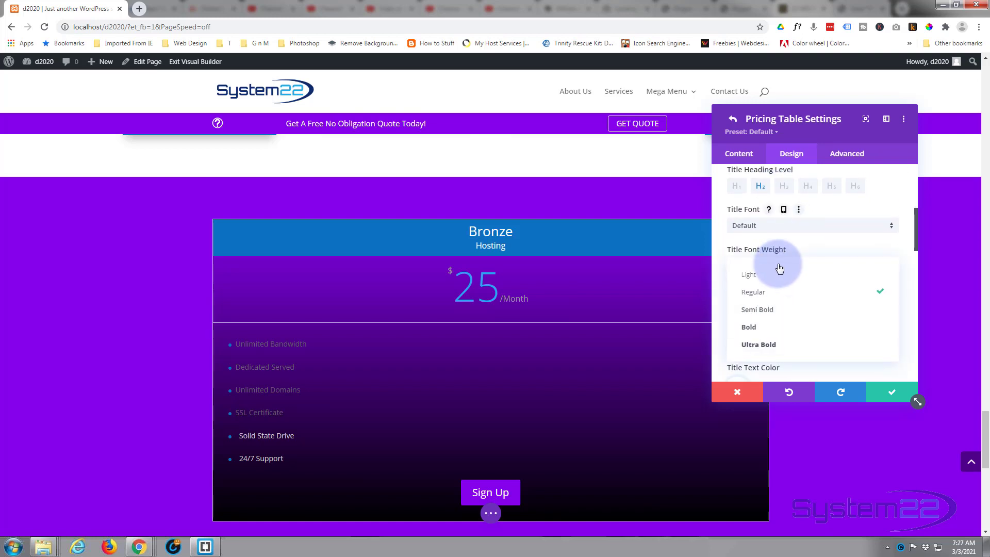
click(769, 310)
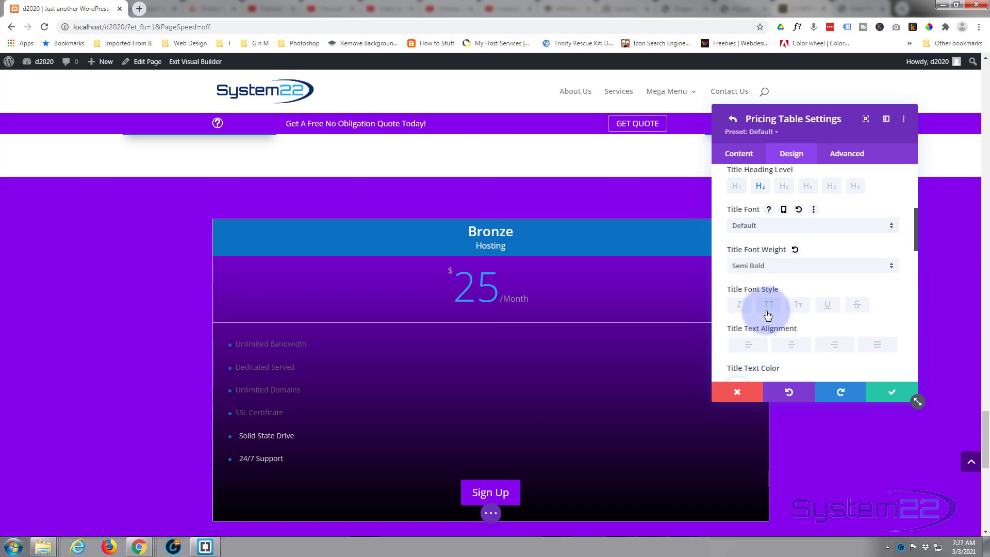
Check the title font list but leave the font unchanged
click(796, 226)
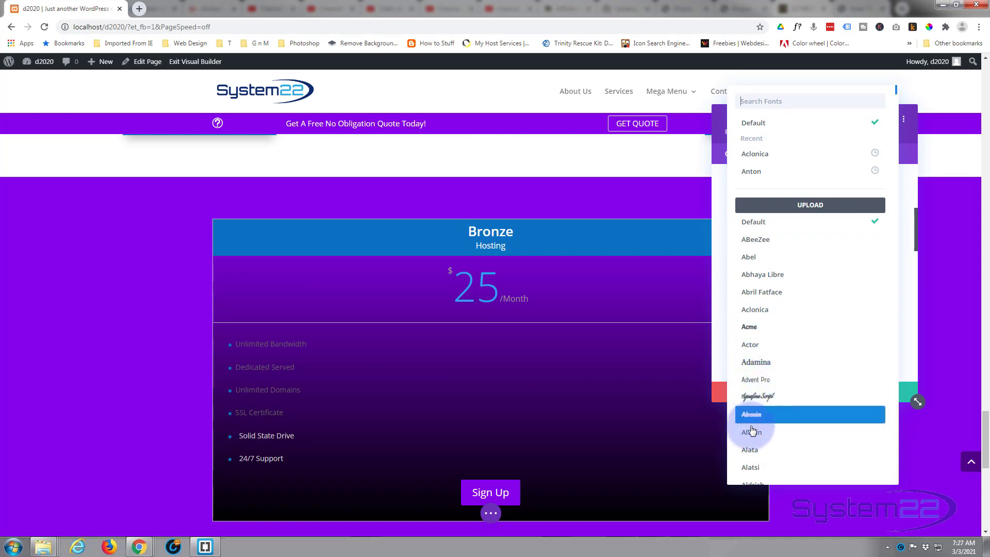
click(719, 161)
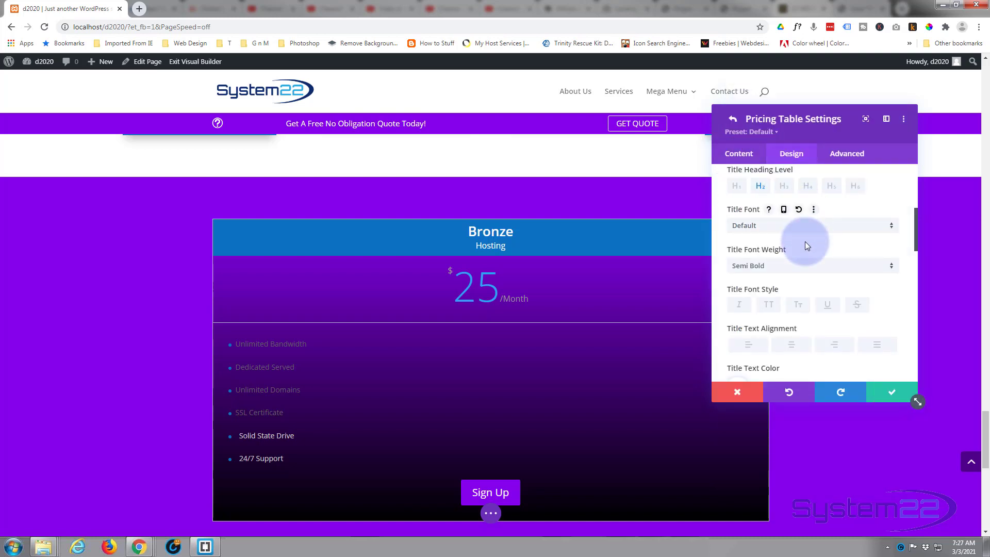
scroll(805, 242, down, 1)
scroll(806, 241, down, 1)
scroll(805, 241, up, 1)
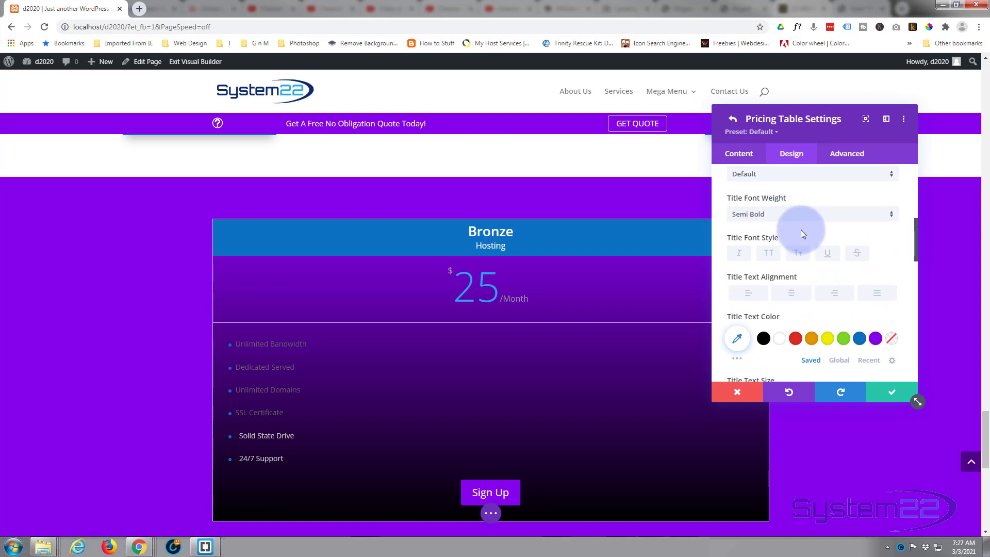
scroll(801, 232, down, 1)
scroll(803, 235, down, 5)
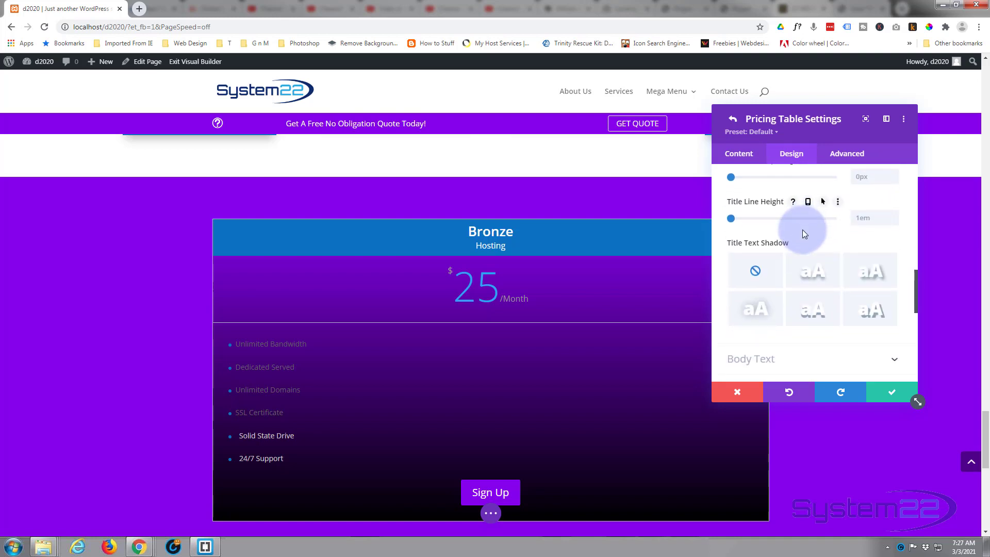
scroll(802, 230, down, 1)
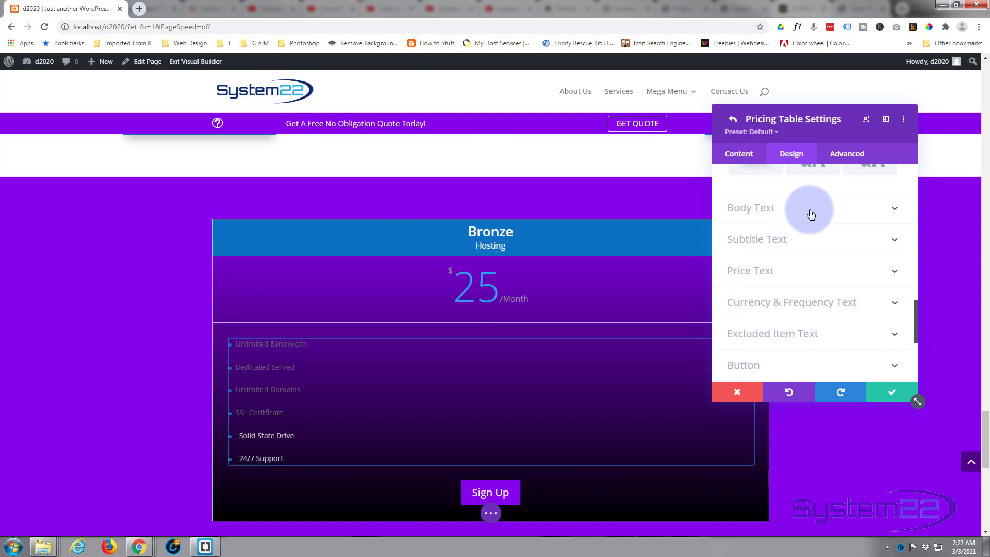
Set the Bronze table's Body Text Color to white (#ffffff)
click(810, 214)
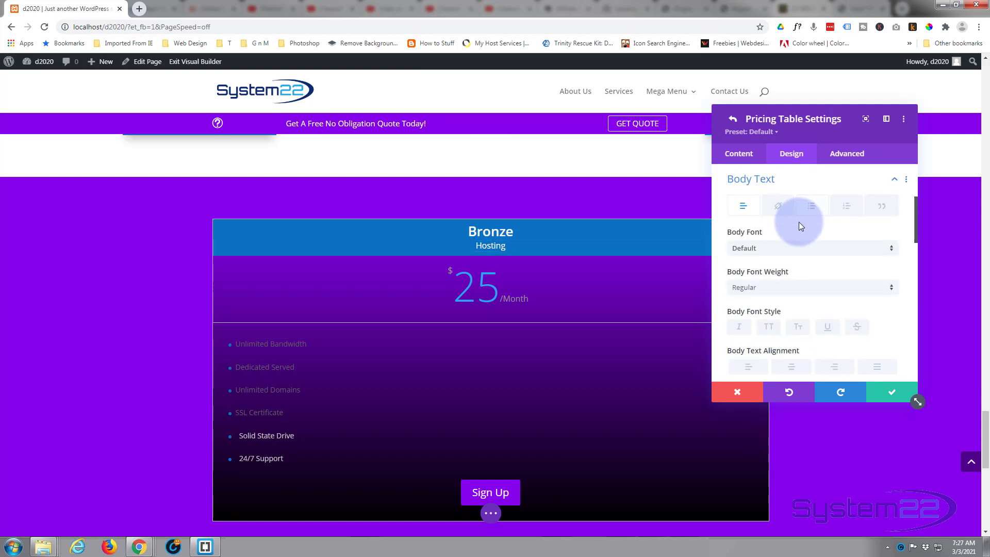
scroll(810, 291, down, 3)
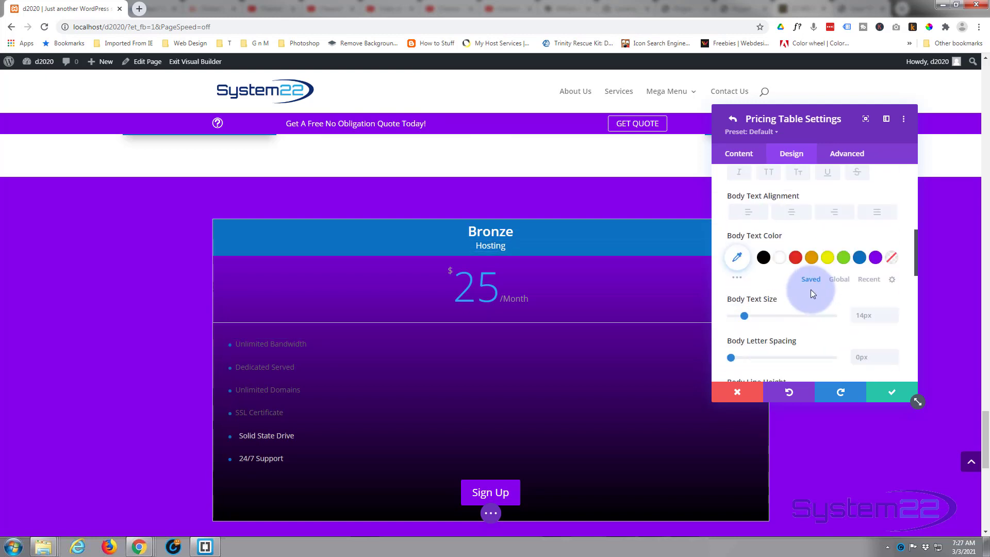
click(783, 260)
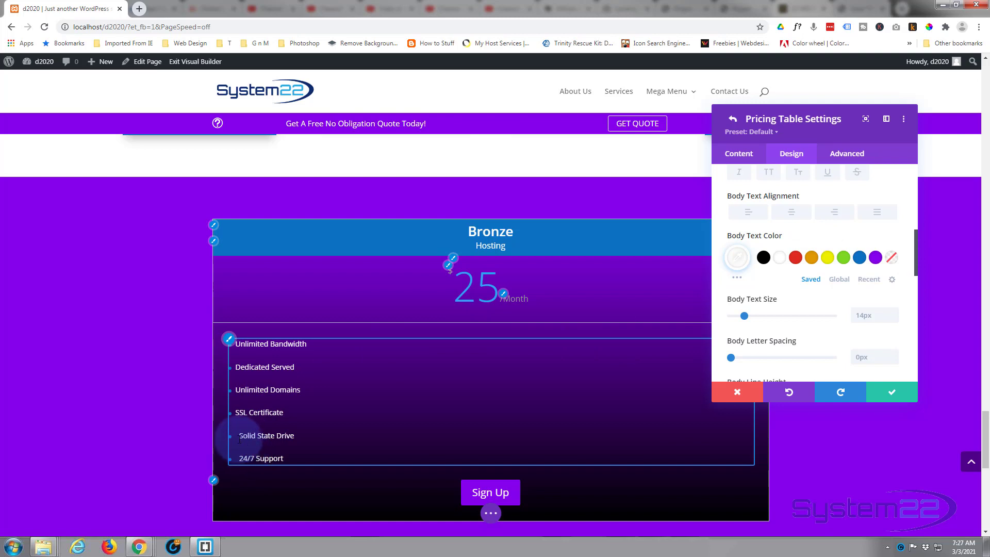
Delete the leading spaces before the Solid State Drive and 24/7 Support lines
click(739, 153)
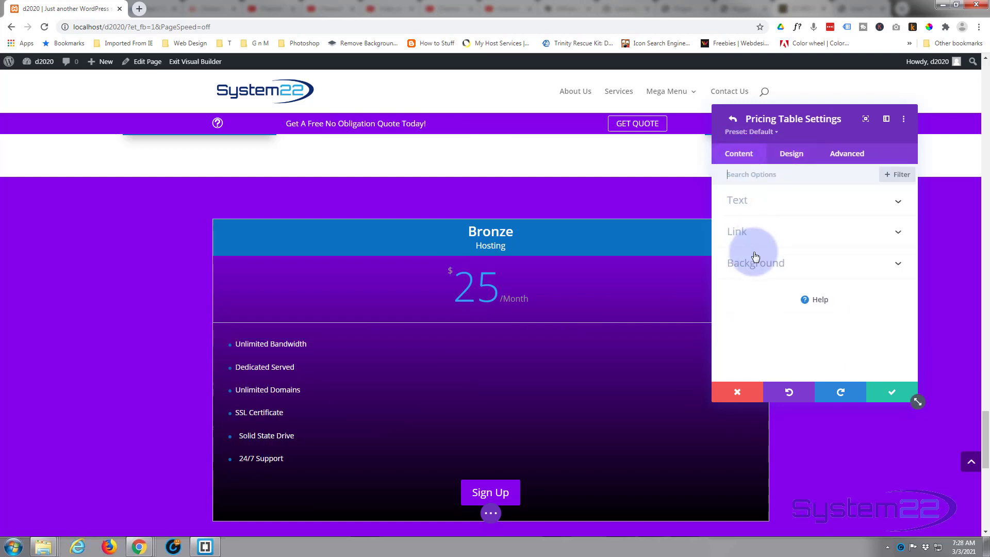
click(783, 202)
scroll(779, 266, down, 6)
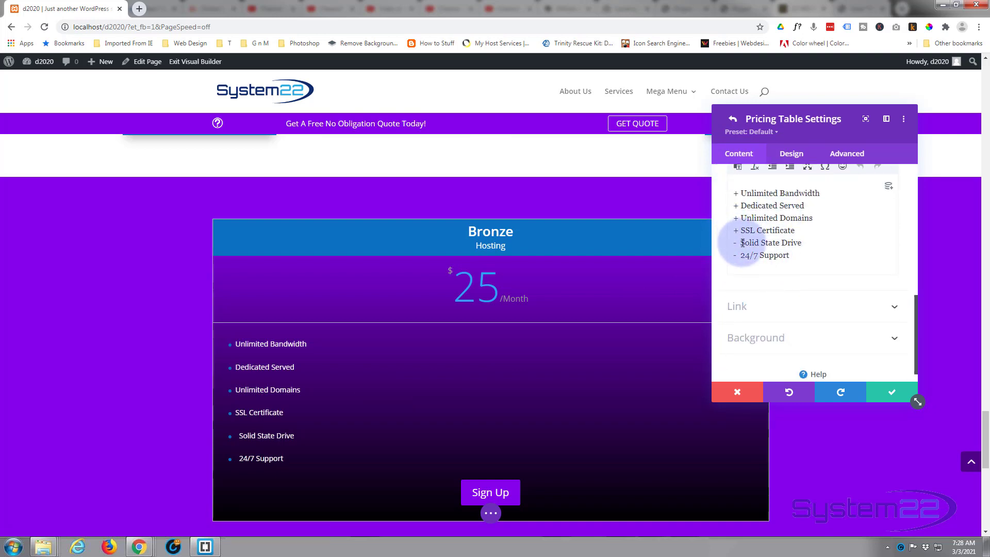
click(742, 243)
key(BackSpace)
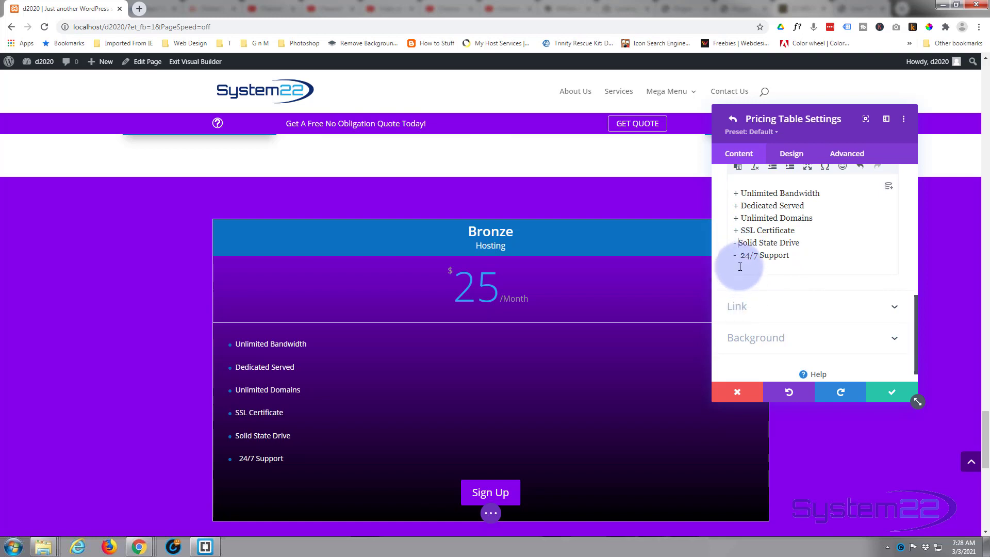
click(741, 255)
key(BackSpace)
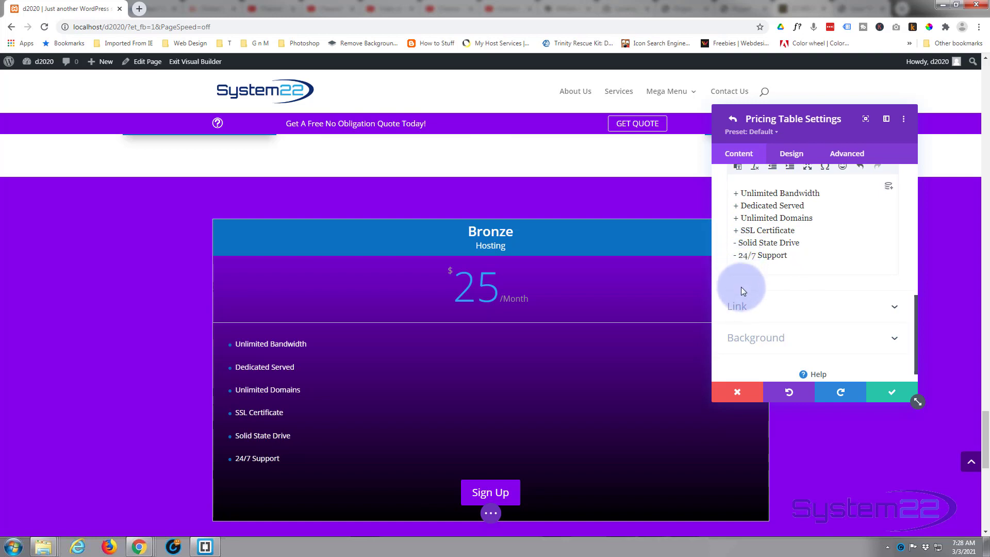
click(792, 160)
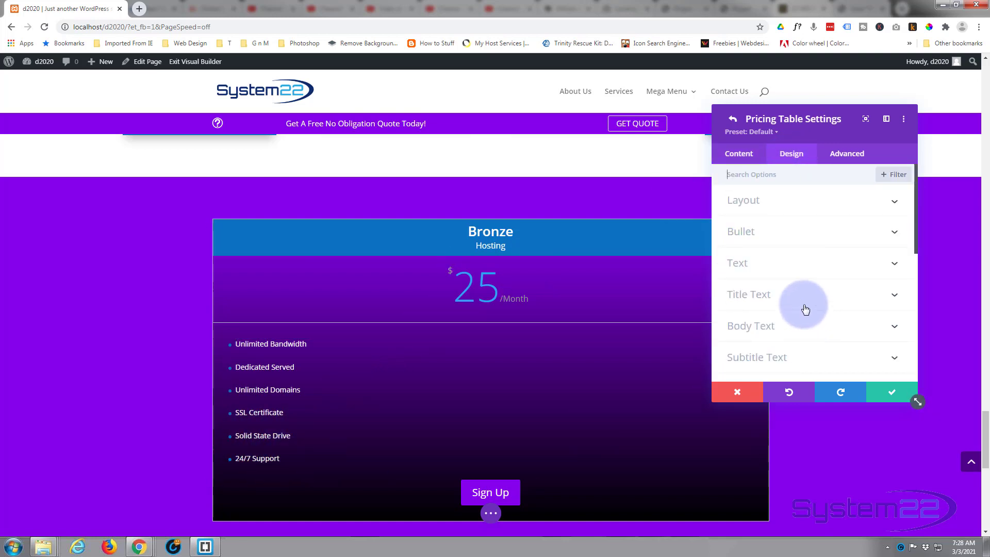
Make the Hosting subtitle uppercase (TT) with Bold font weight
click(793, 265)
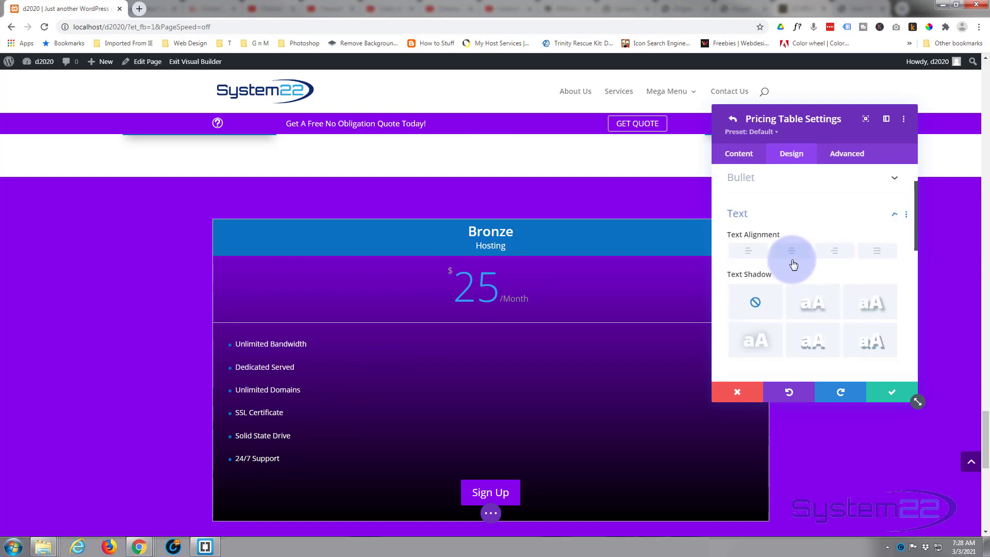
scroll(793, 262, down, 5)
scroll(794, 259, up, 2)
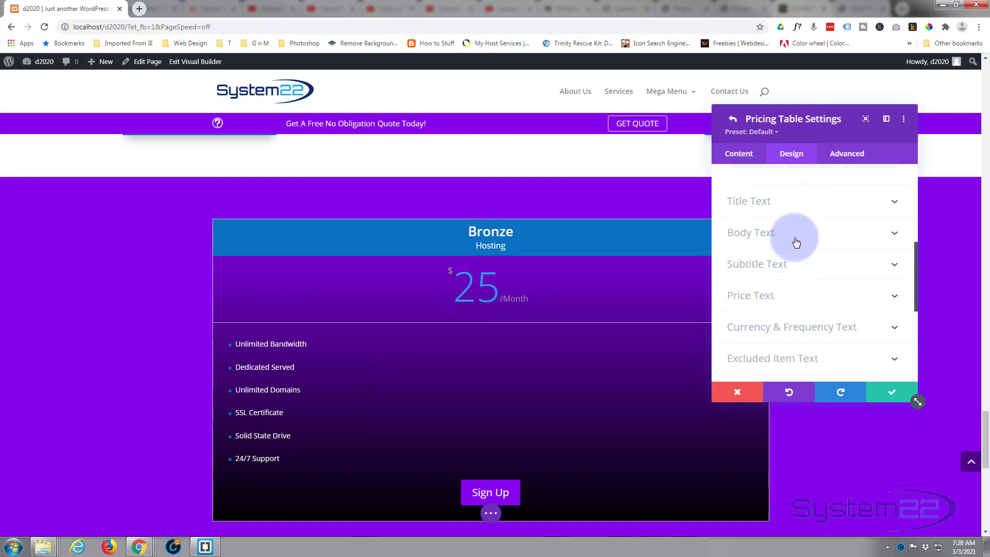
click(796, 240)
scroll(797, 240, down, 5)
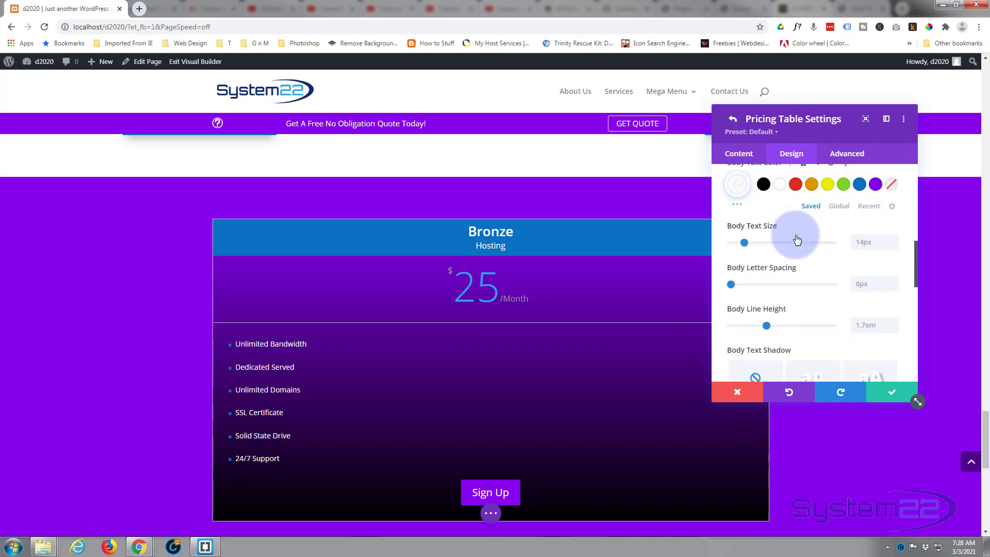
scroll(797, 240, down, 4)
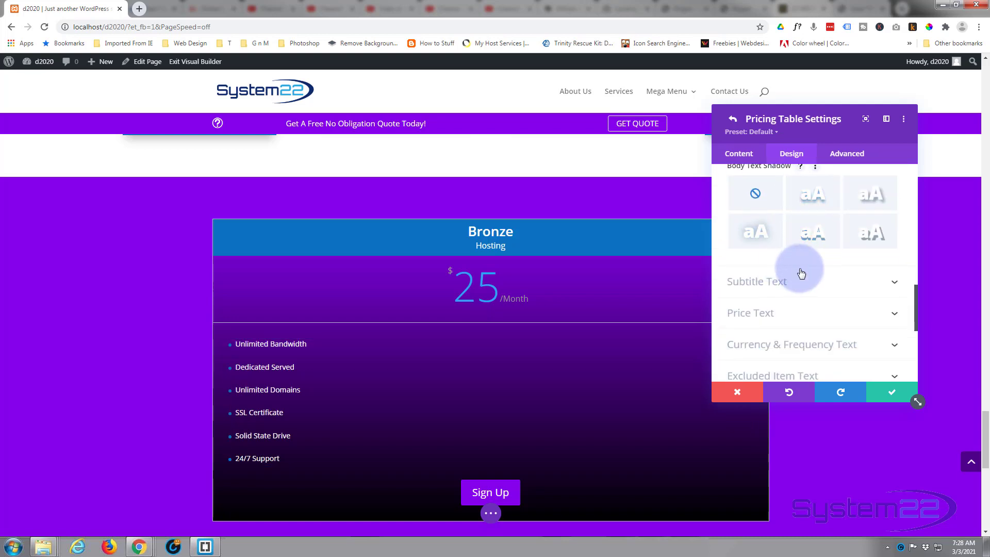
click(802, 273)
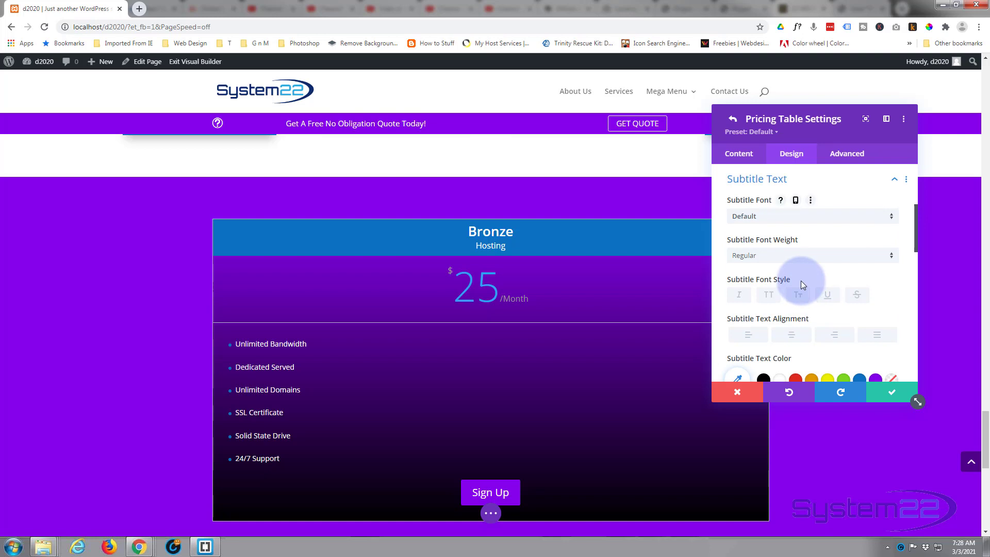
click(769, 295)
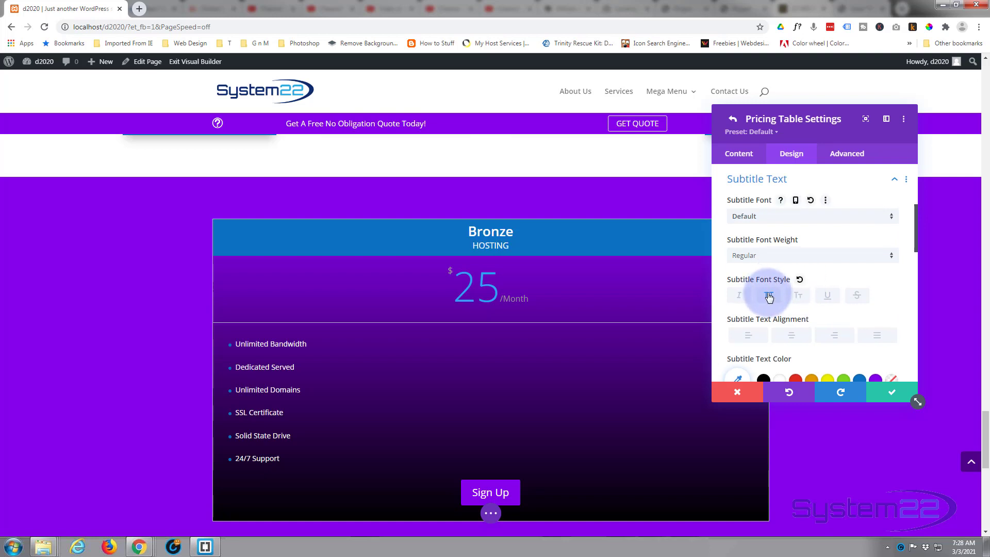
click(765, 262)
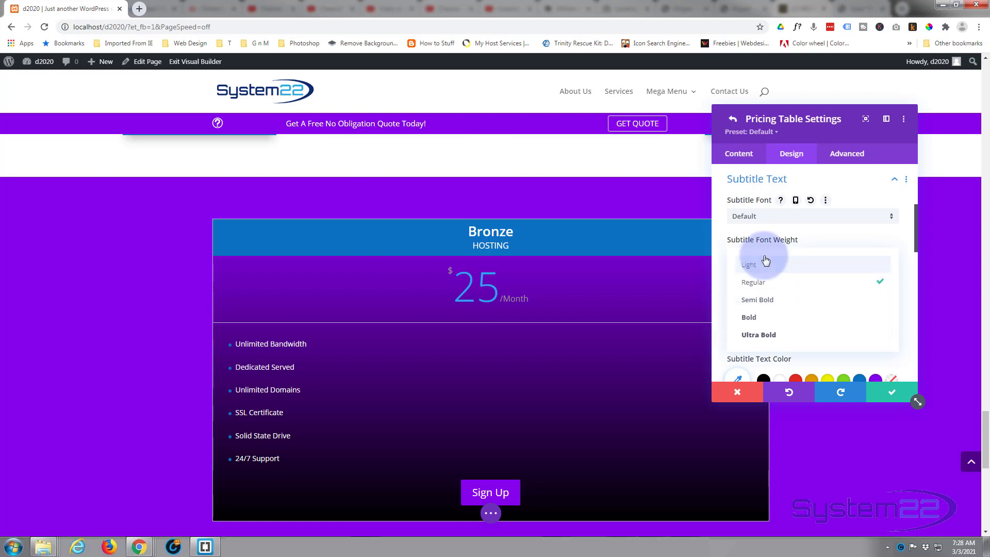
click(762, 316)
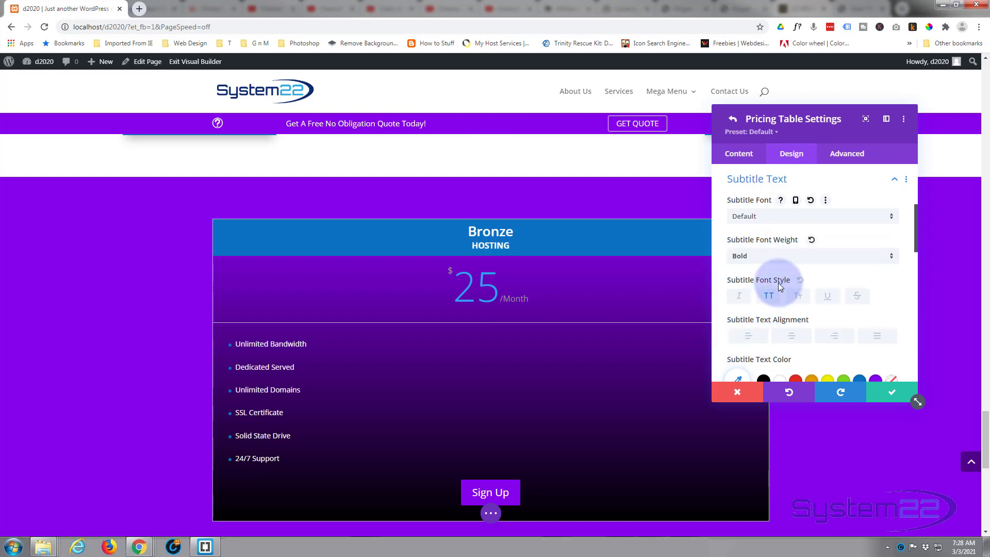
scroll(787, 286, down, 3)
scroll(787, 285, down, 5)
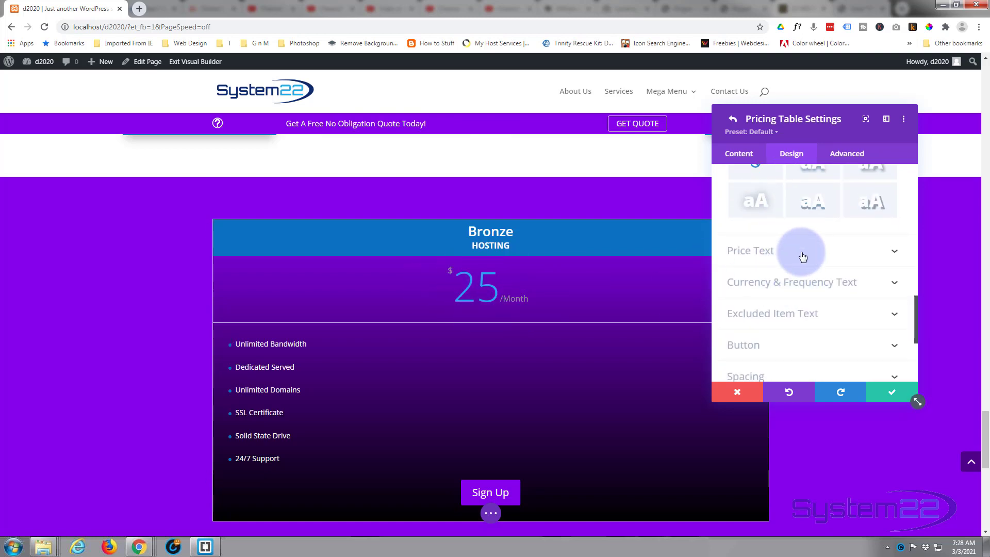
Make the Bronze table's 25 price white with Semi Bold font weight
click(797, 254)
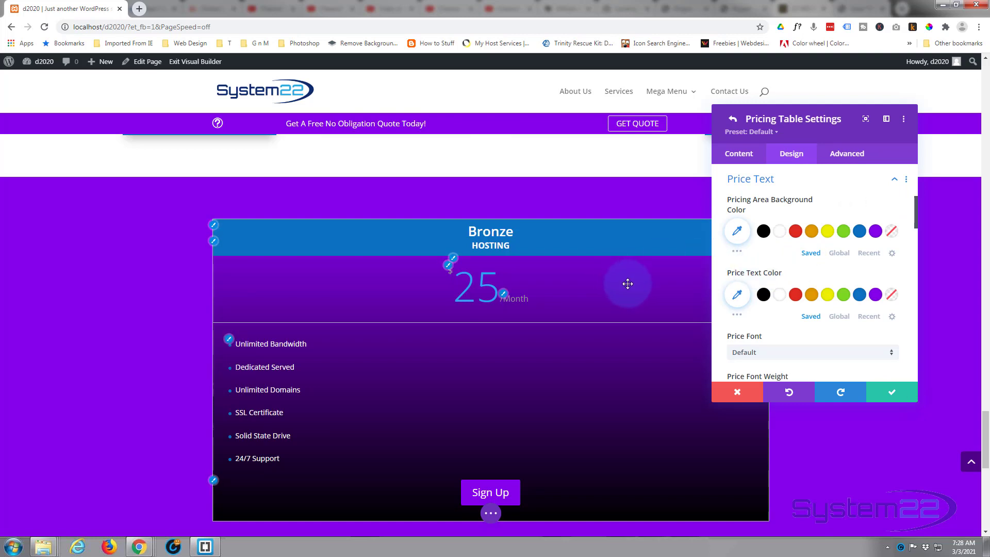
mouse_move(785, 267)
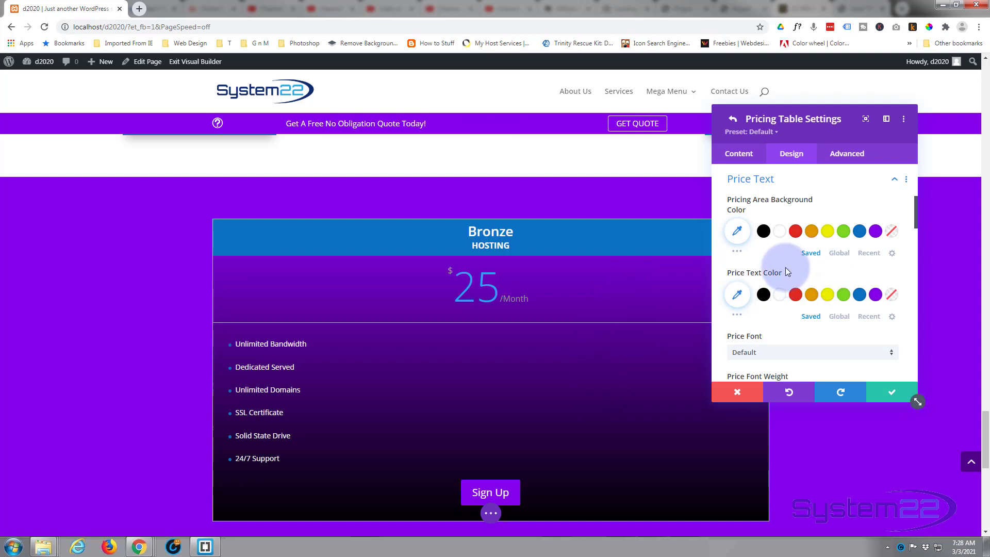
scroll(778, 253, down, 1)
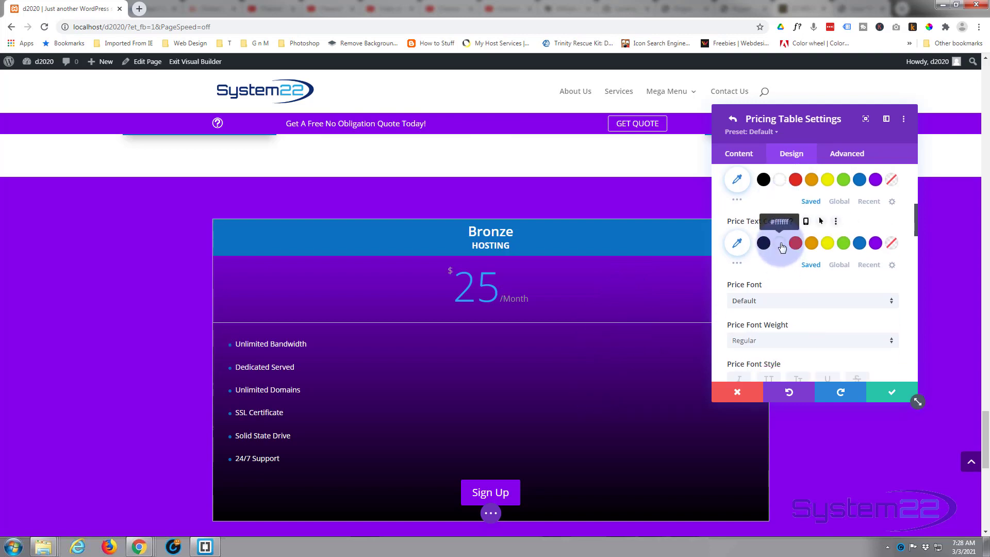
click(779, 243)
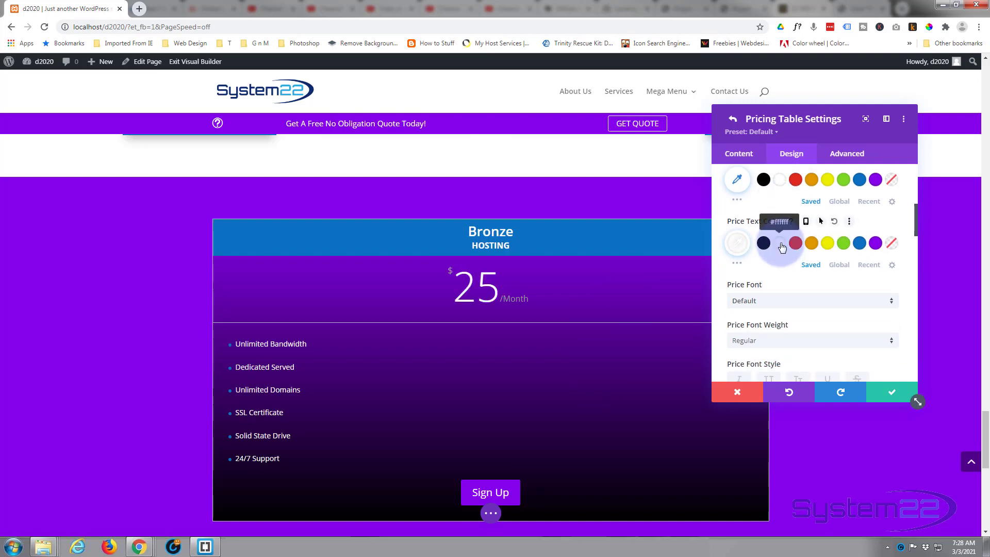
scroll(778, 277, down, 2)
click(778, 290)
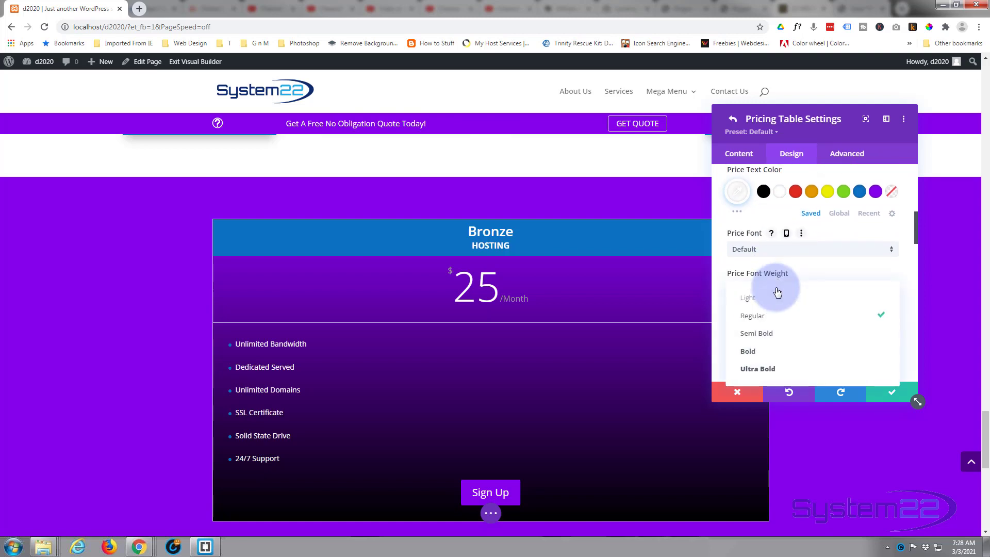
click(772, 336)
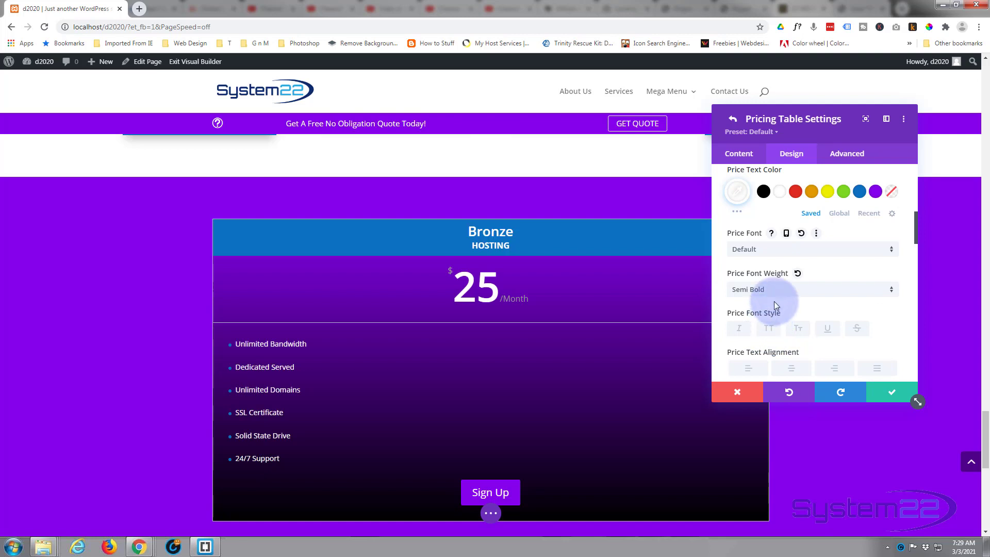
scroll(774, 304, down, 5)
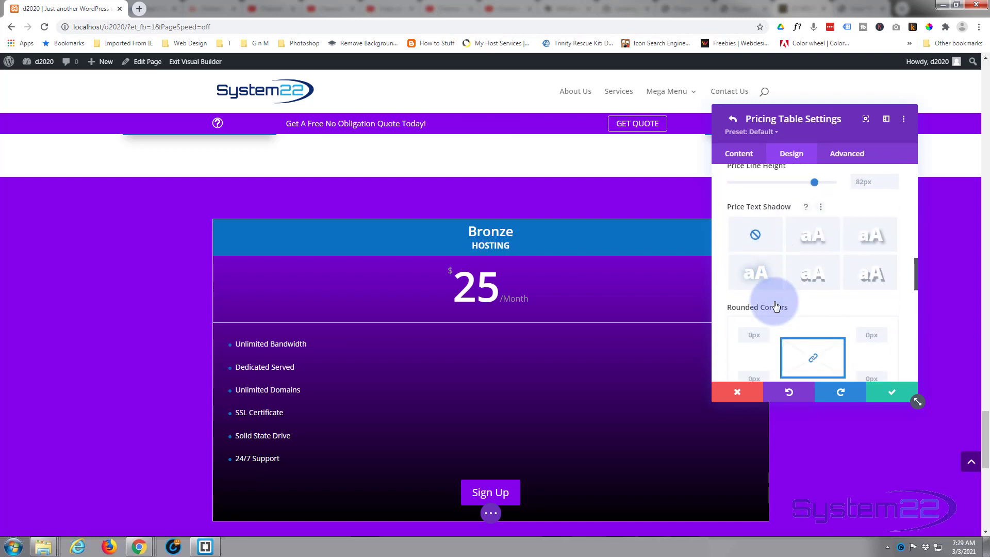
scroll(775, 305, down, 5)
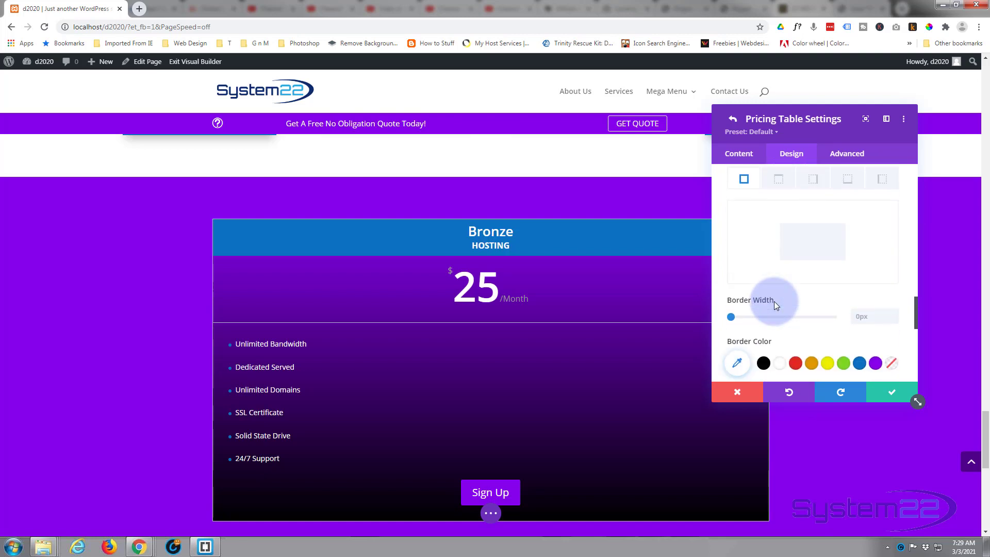
scroll(774, 301, down, 3)
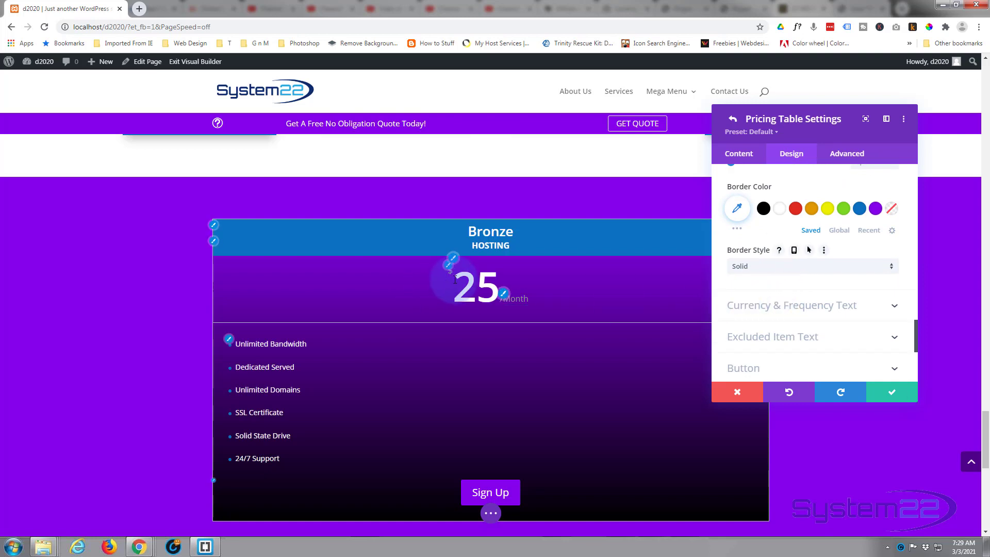
Set the Currency & Frequency Text color to white for the $ and /Month
click(798, 306)
scroll(805, 295, down, 2)
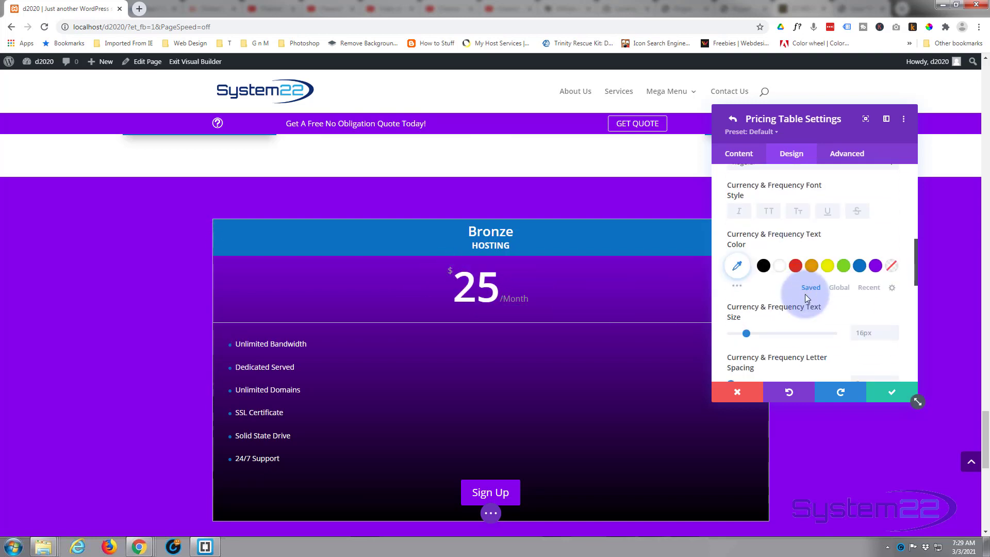
click(782, 267)
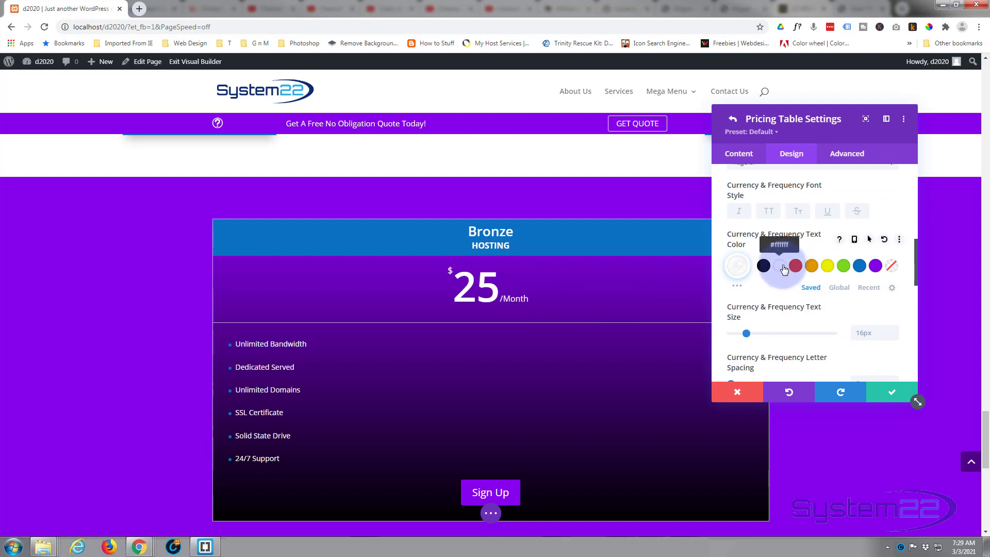
scroll(802, 285, down, 3)
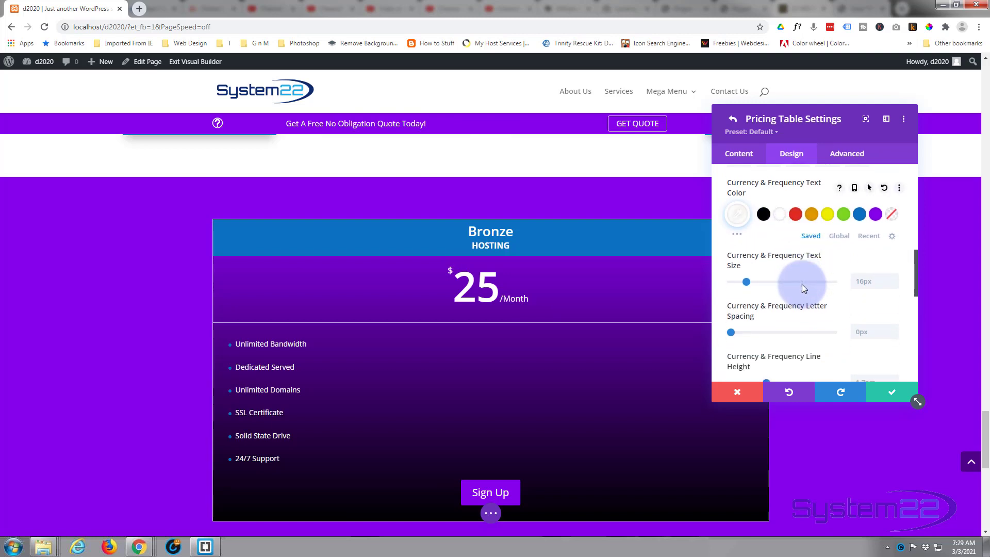
scroll(802, 288, down, 5)
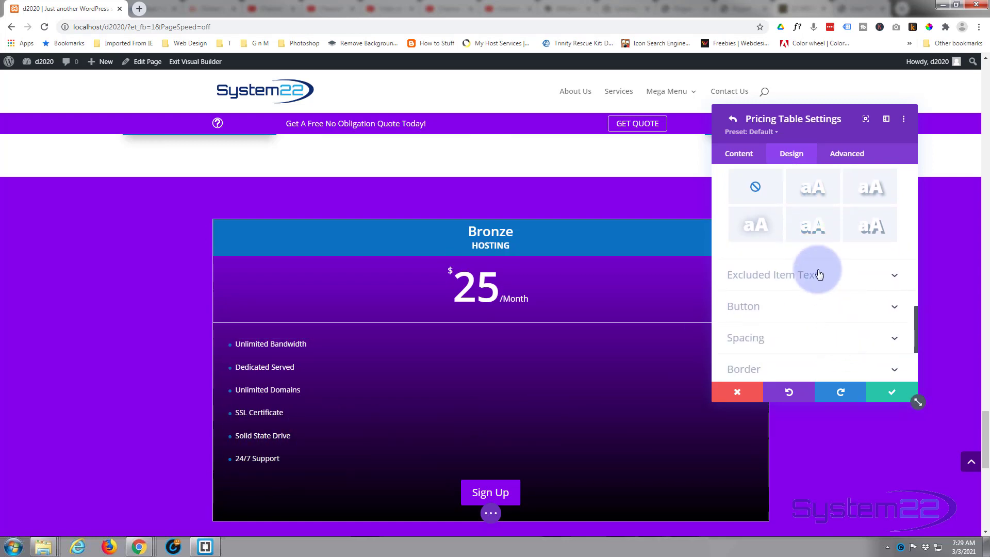
Set Excluded Item Text color to semi-transparent white, rgba(255,255,255,0.46)
click(831, 282)
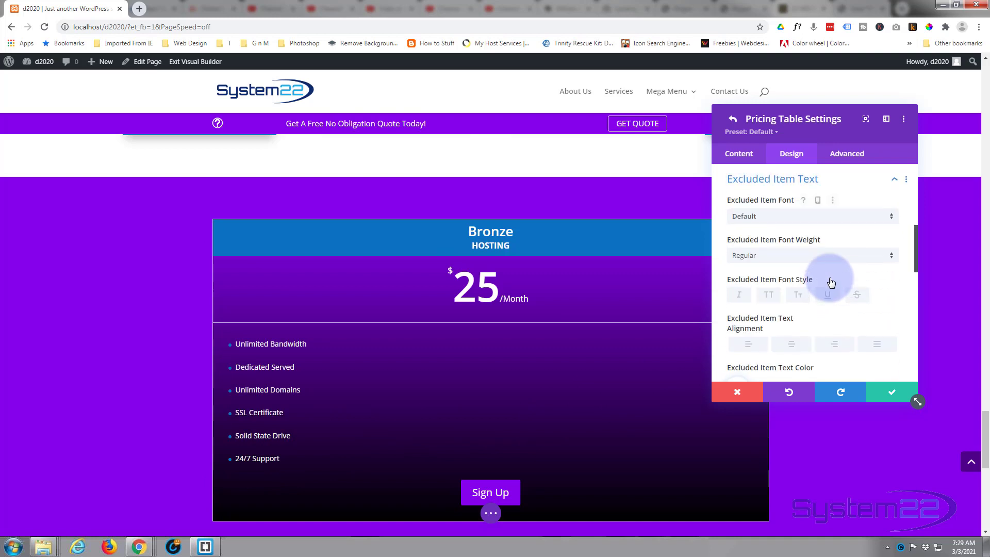
scroll(826, 284, down, 2)
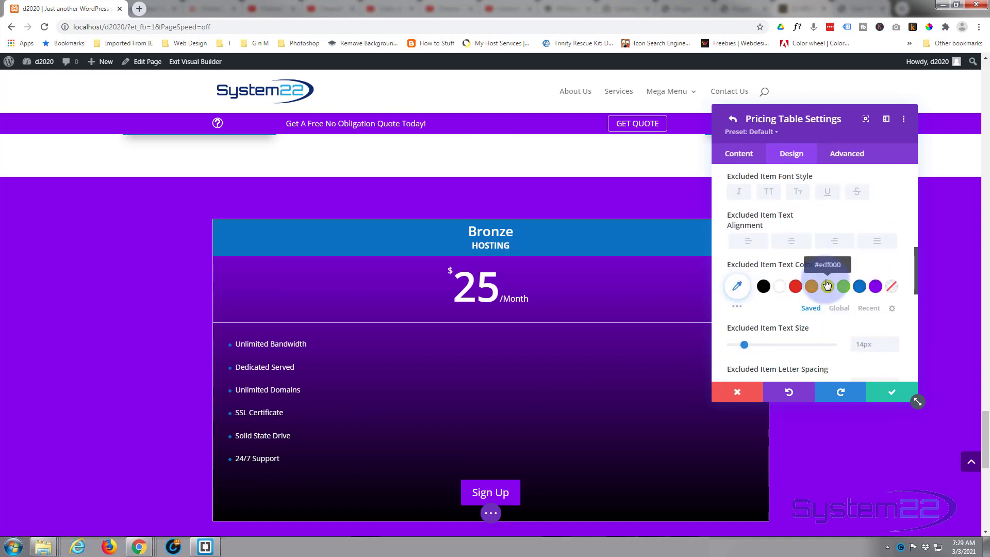
click(741, 289)
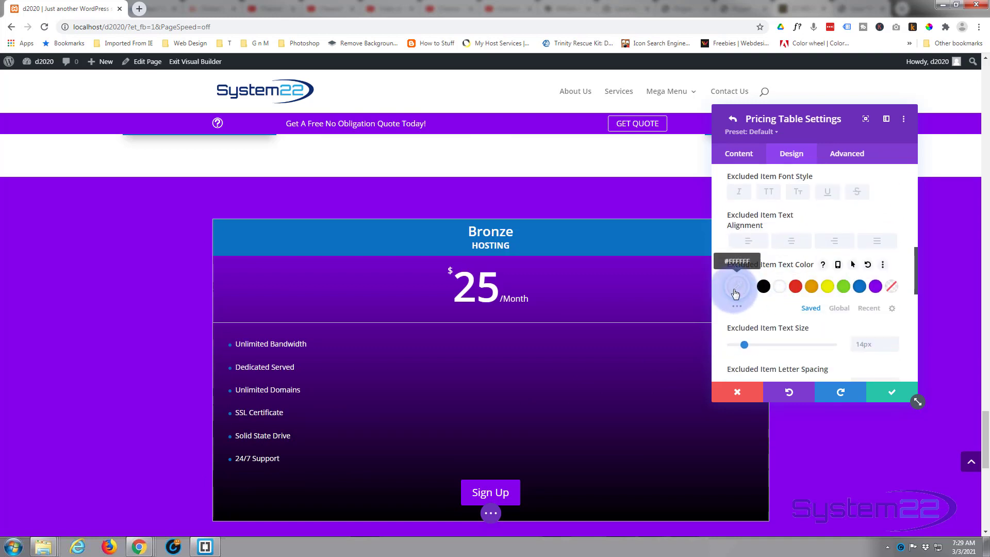
drag(888, 292, 887, 317)
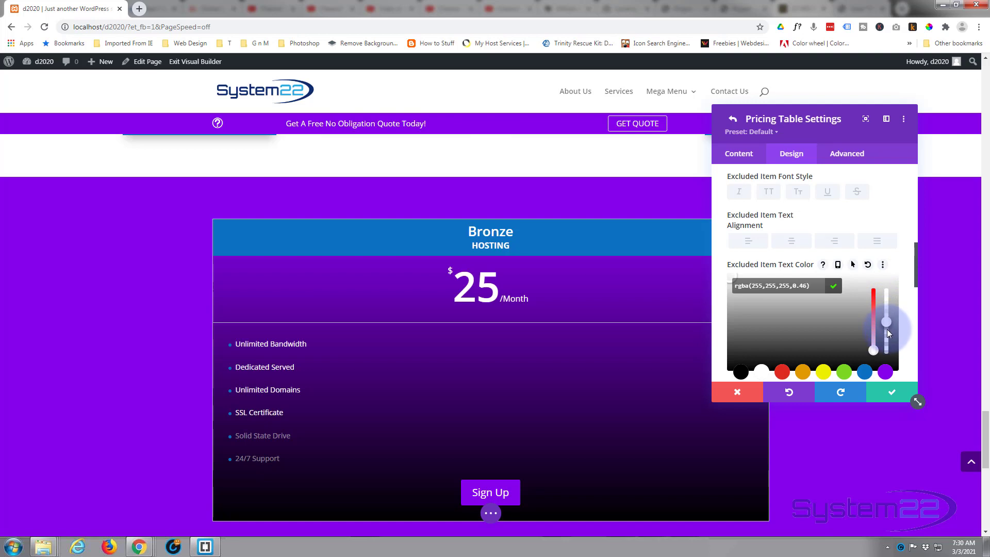
click(719, 320)
scroll(720, 319, down, 3)
scroll(719, 320, down, 3)
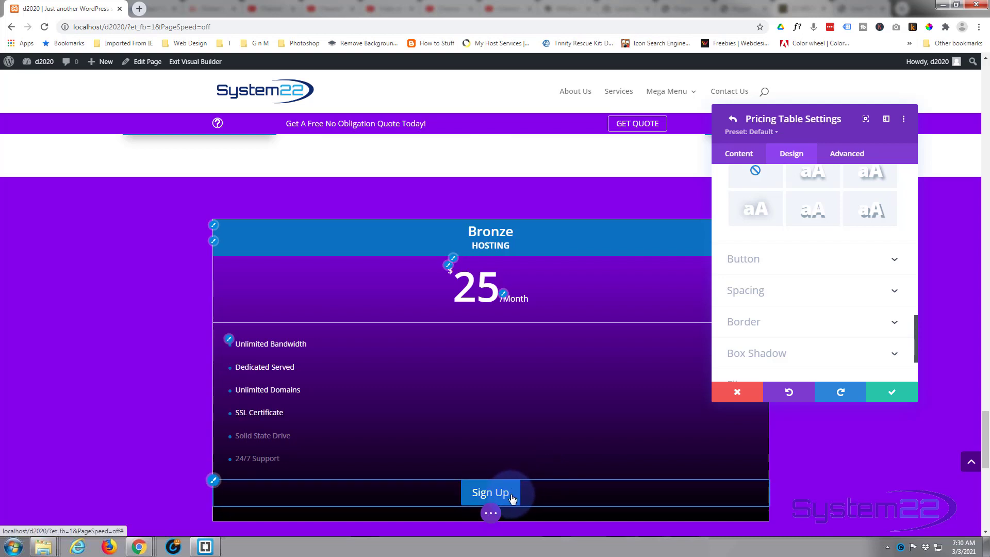
Enable custom button styles and make the button label uppercase SIGN UP, without an icon
click(799, 266)
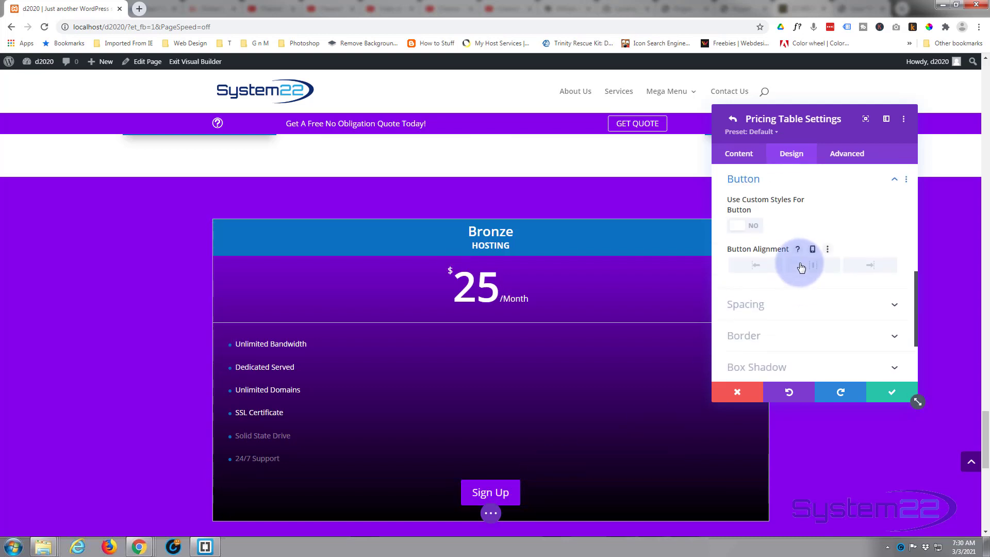
click(756, 228)
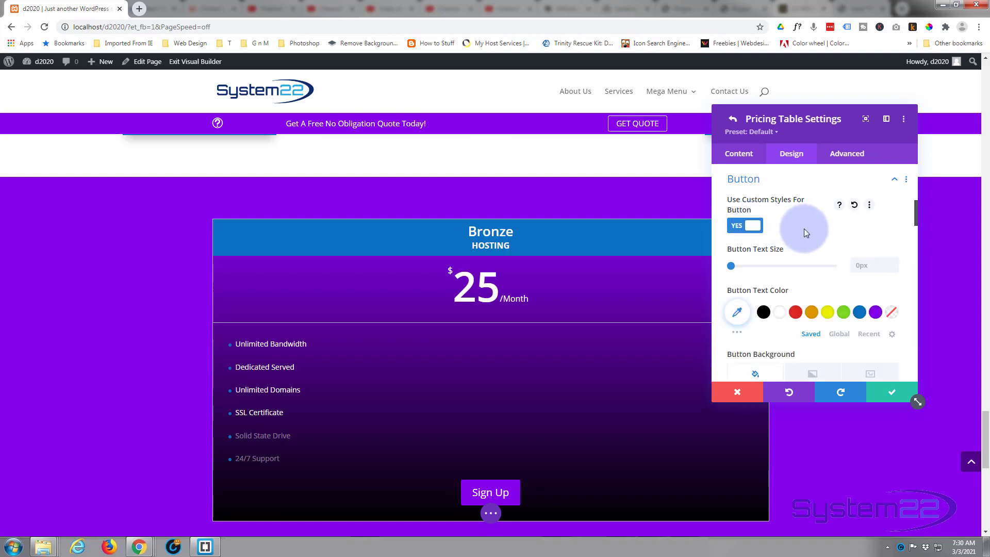
scroll(804, 228, down, 1)
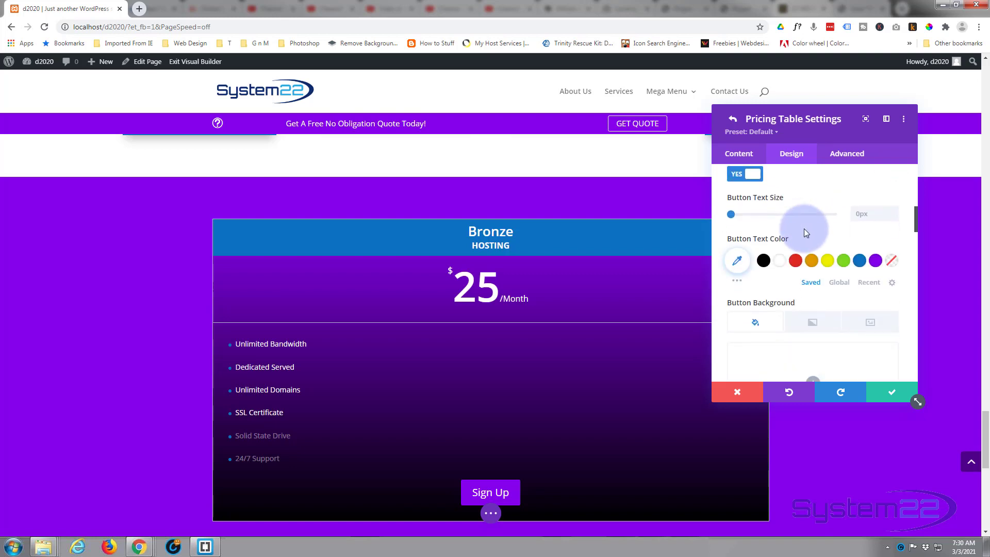
scroll(806, 233, down, 4)
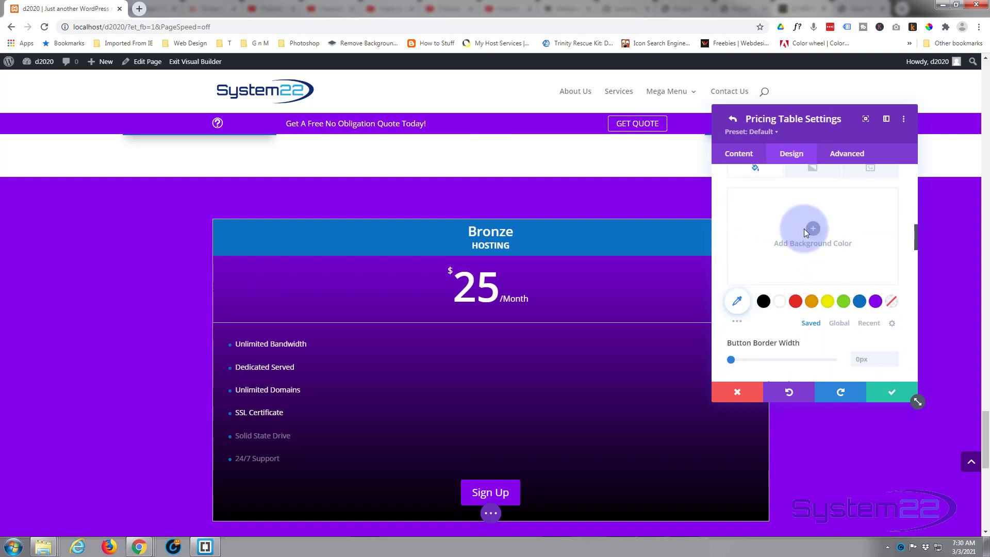
scroll(806, 233, down, 5)
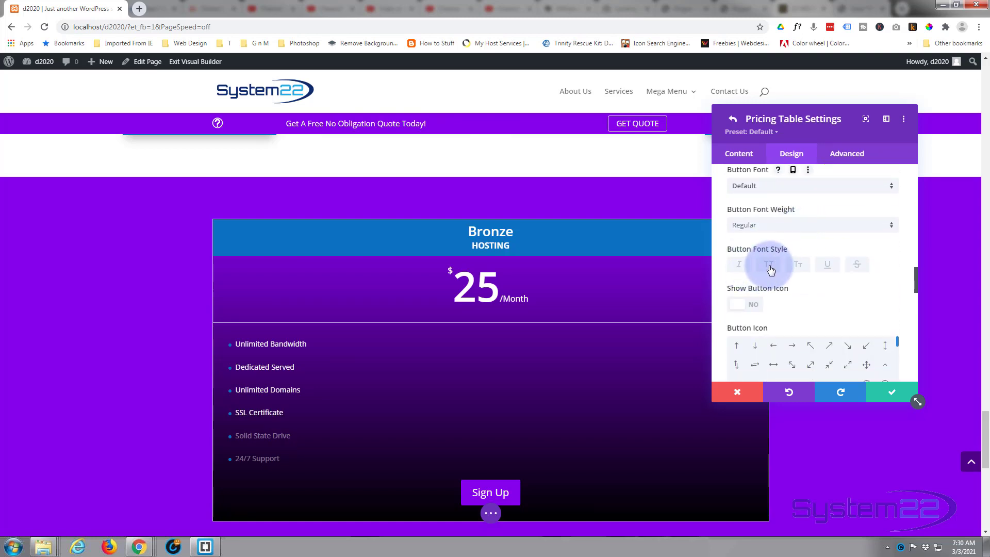
click(770, 267)
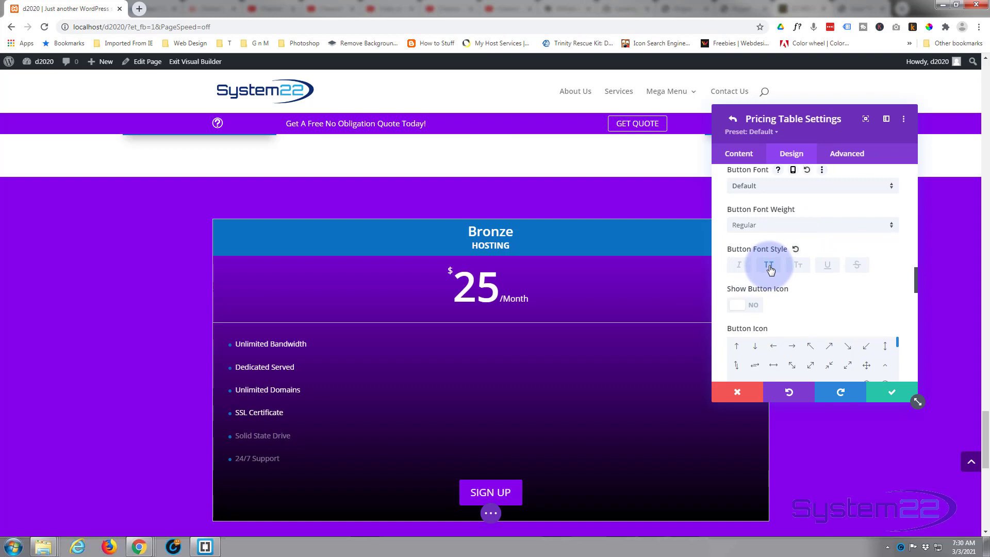
click(737, 307)
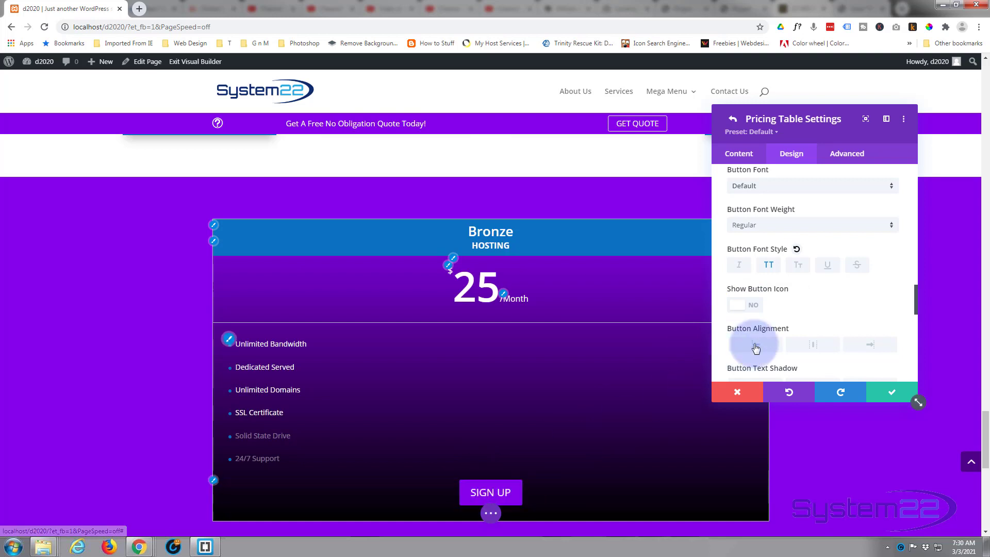
scroll(796, 297, up, 2)
scroll(798, 299, down, 4)
scroll(798, 299, down, 3)
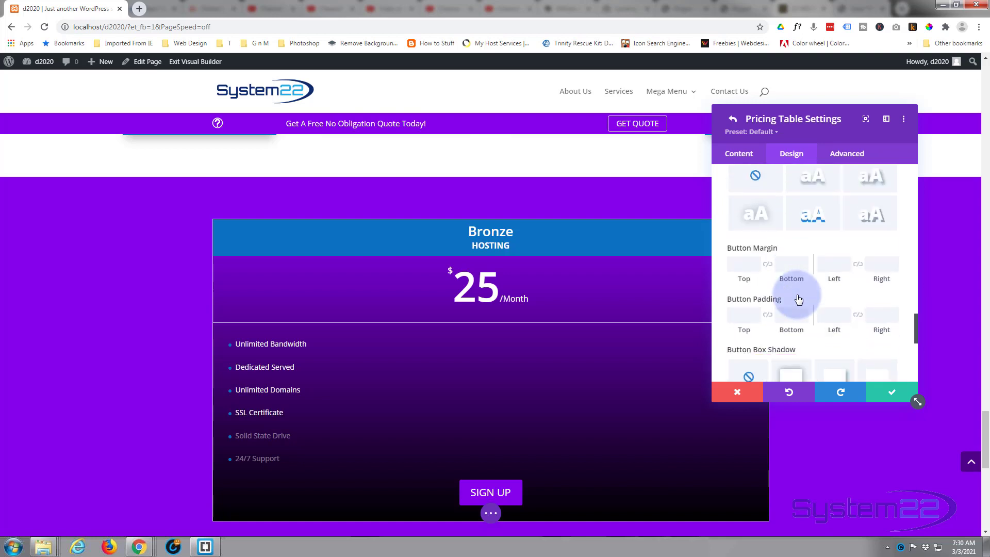
scroll(796, 295, down, 2)
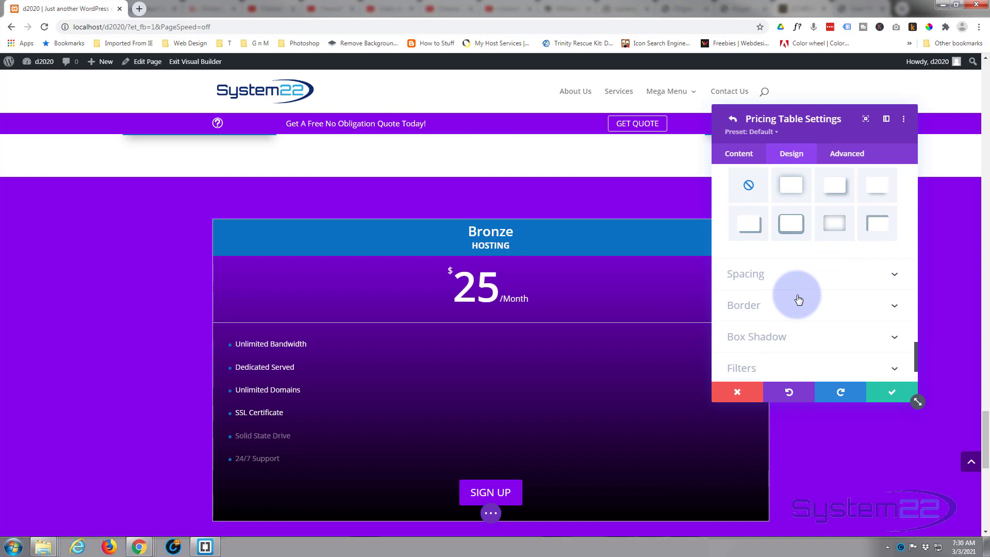
scroll(798, 299, down, 1)
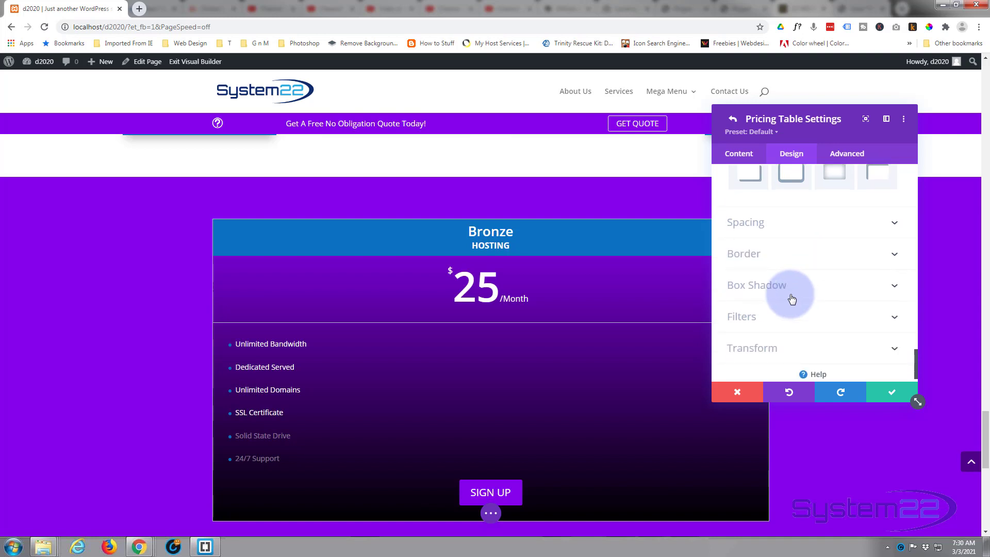
Give the Bronze table 5px rounded corners and a 3px white border
click(803, 257)
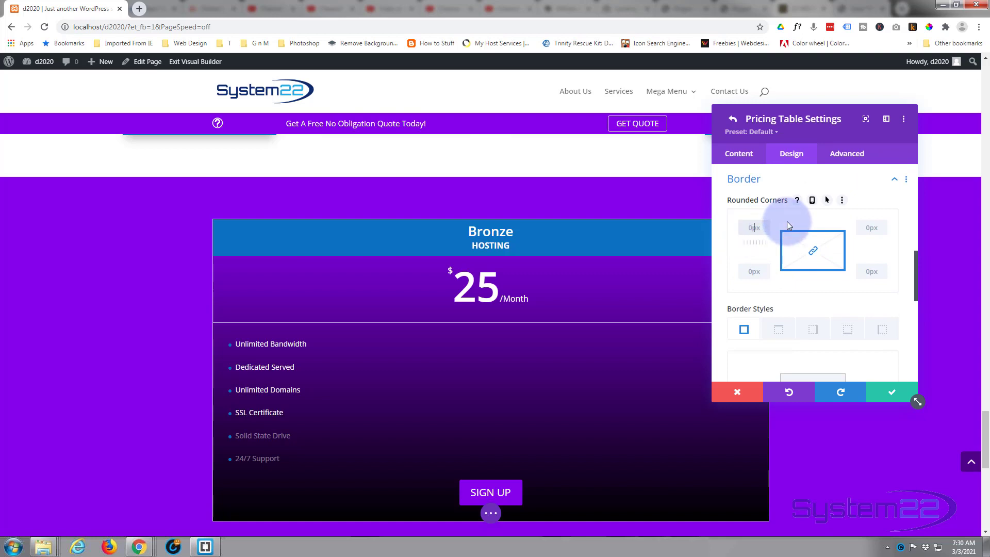
text(5)
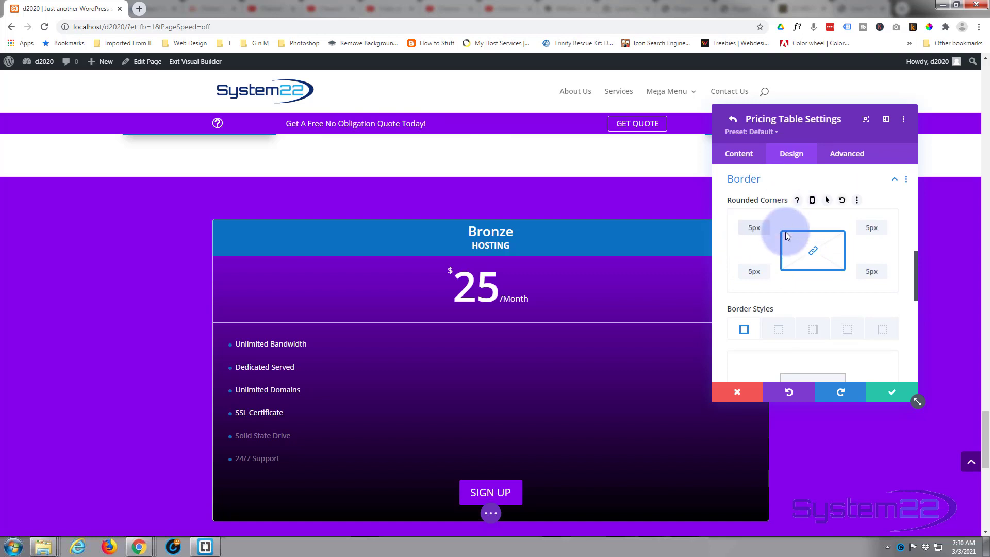
scroll(780, 244, down, 3)
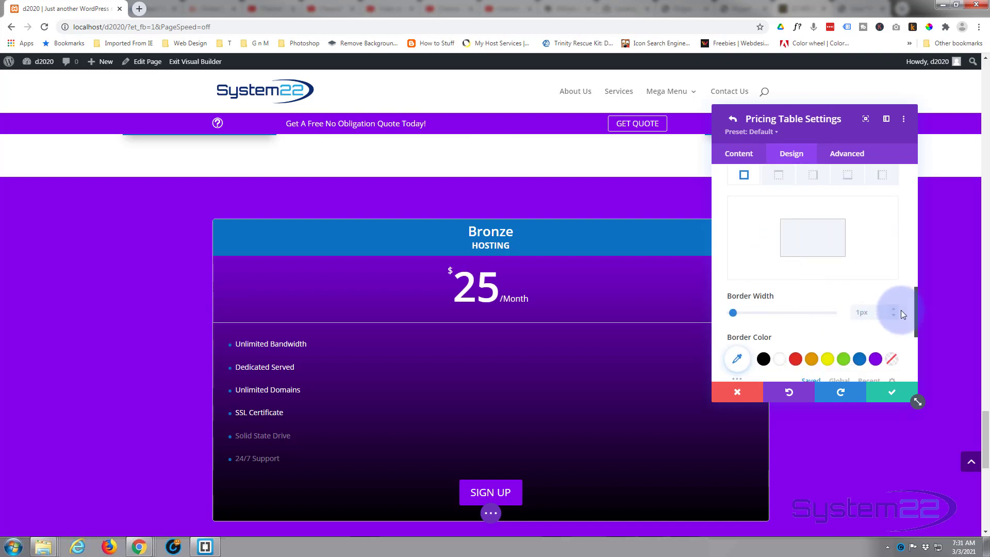
click(893, 308)
click(893, 308)
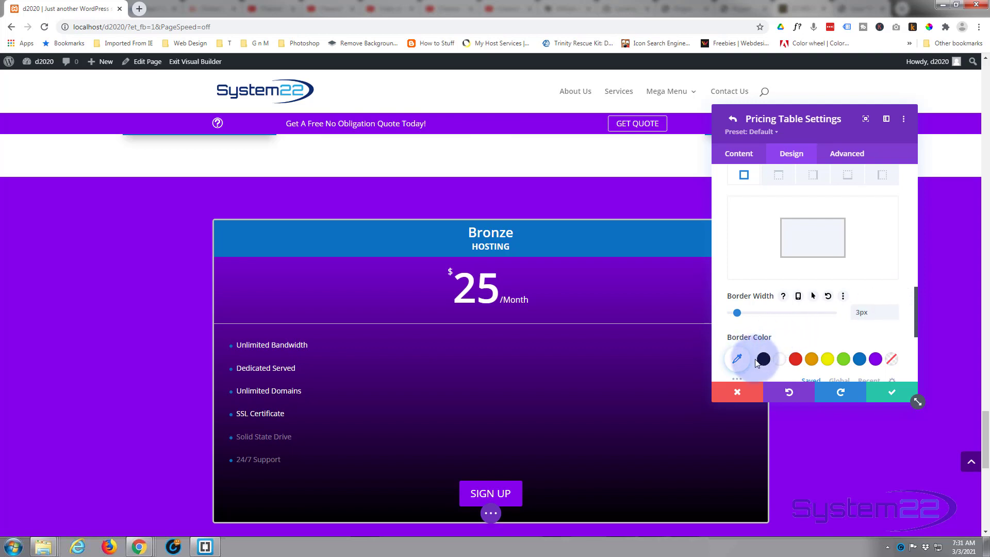
click(779, 361)
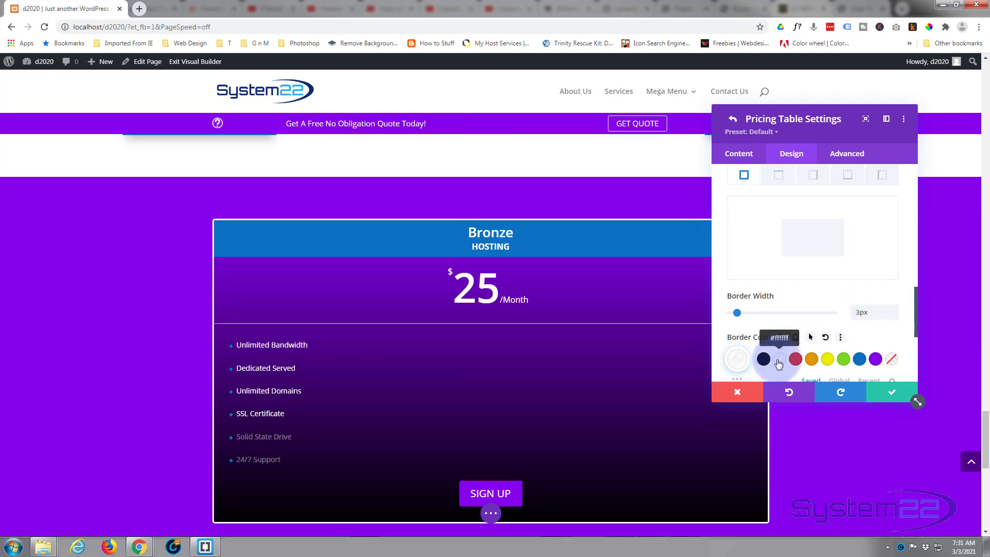
scroll(789, 310, down, 2)
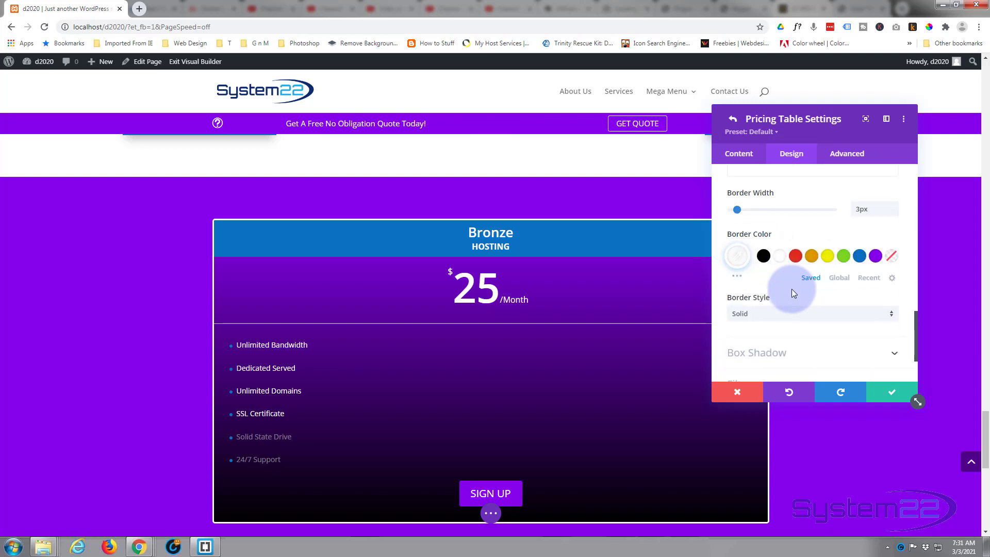
scroll(791, 289, down, 1)
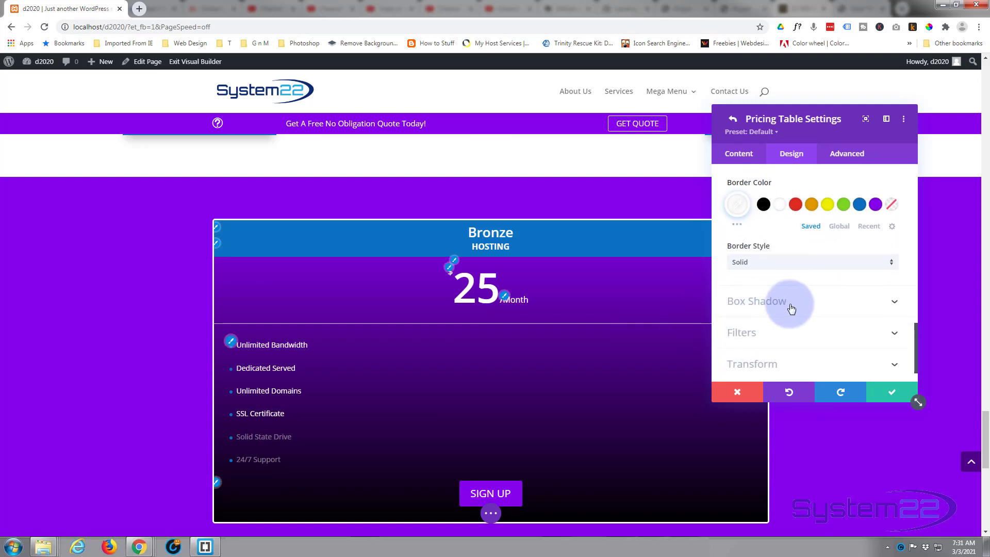
Apply a box shadow preset to the Bronze table
click(791, 309)
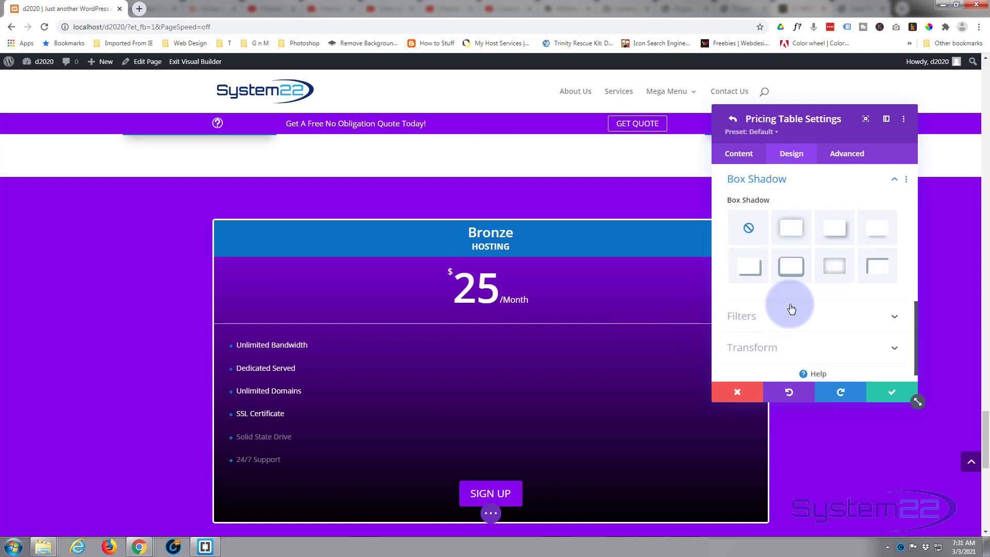
click(877, 236)
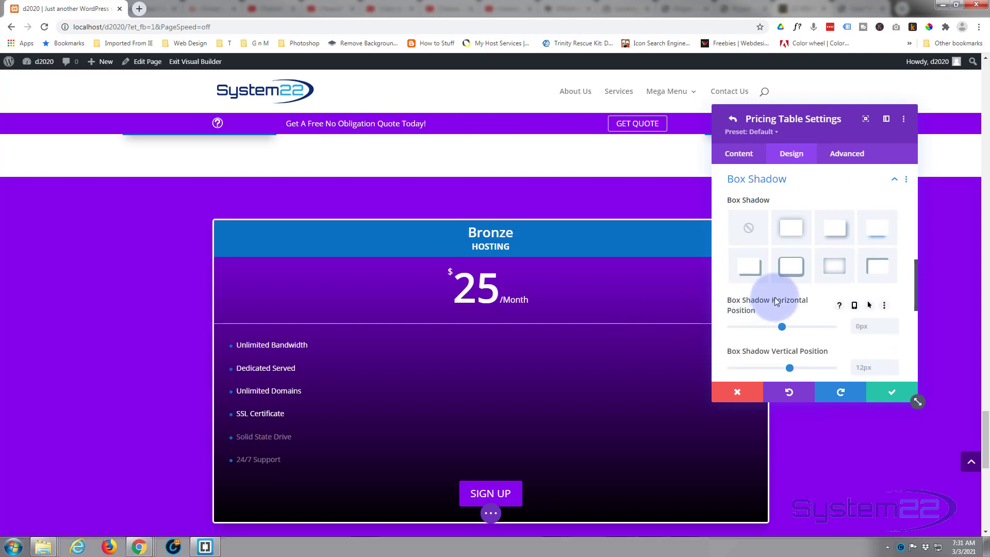
scroll(775, 297, down, 2)
scroll(775, 295, down, 2)
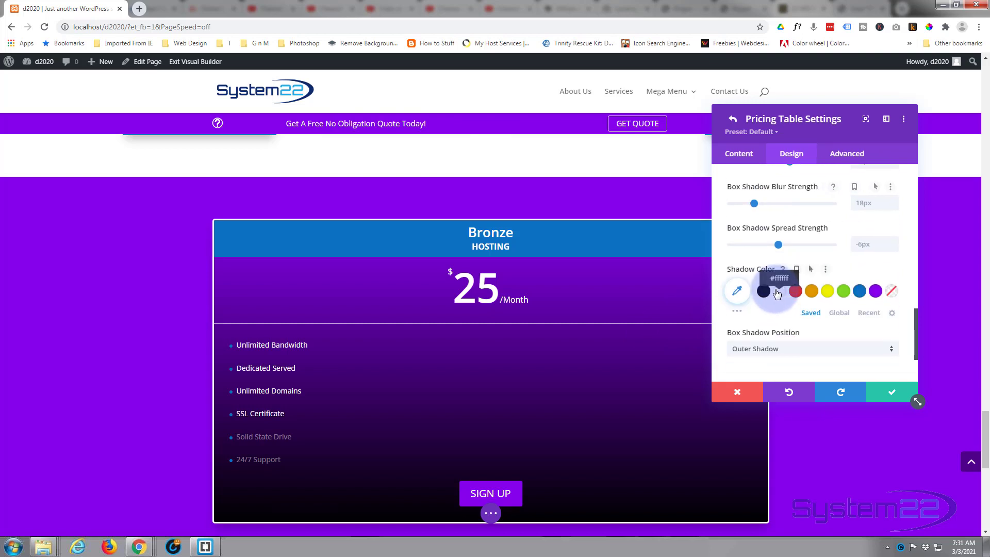
scroll(776, 289, down, 2)
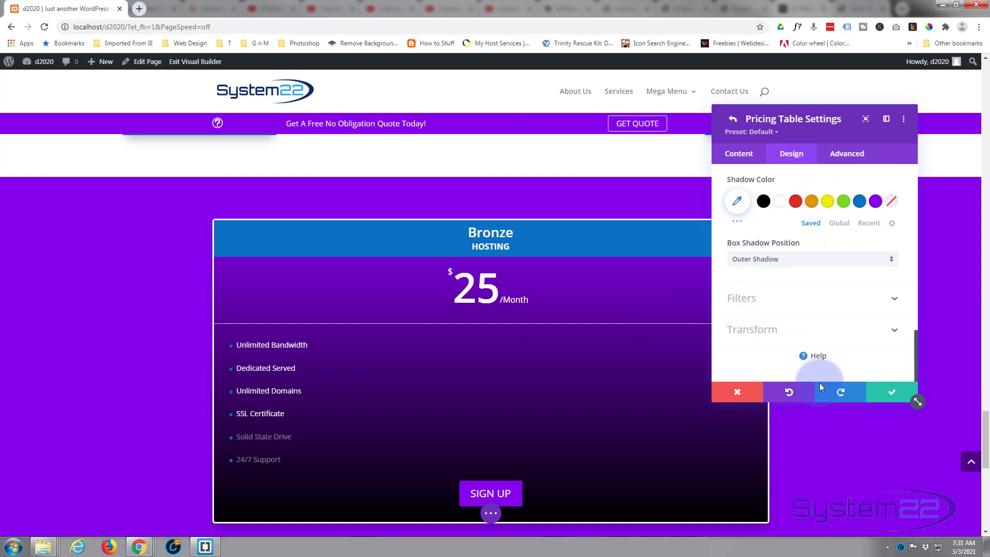
Save the Bronze styling and duplicate the table twice to make three tables
click(884, 394)
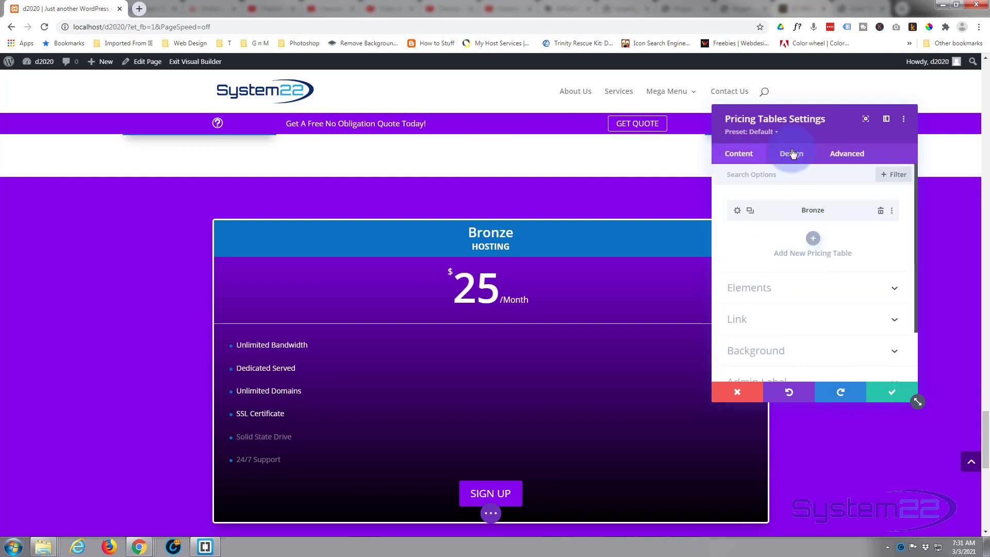
click(751, 211)
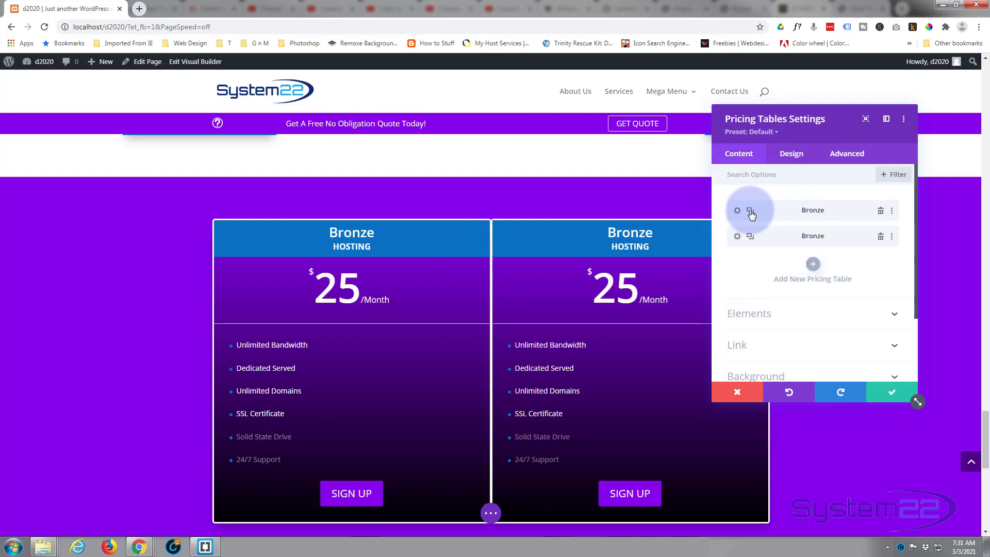
click(750, 211)
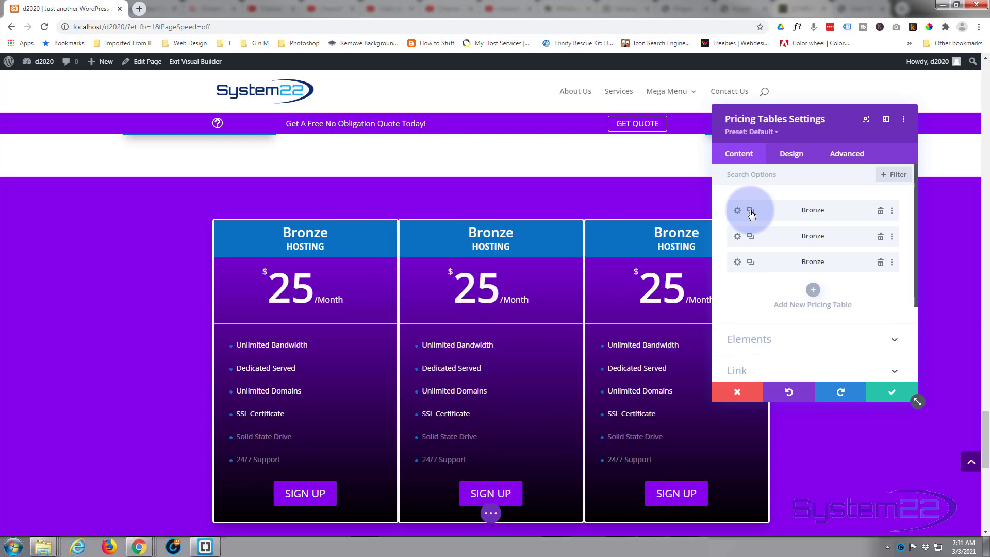
Retitle the second table 'Silver' and set its price to 45
click(737, 236)
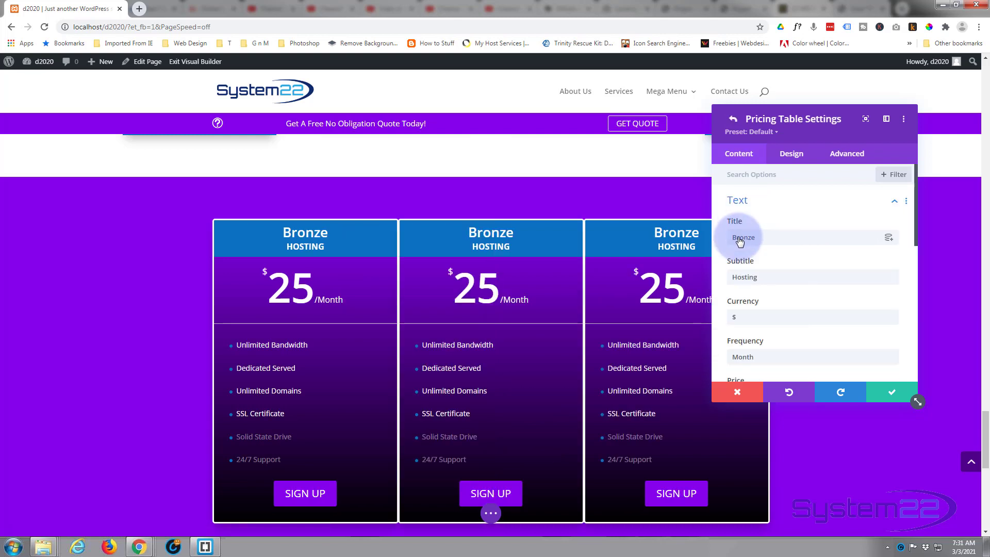
key(ctrl+a)
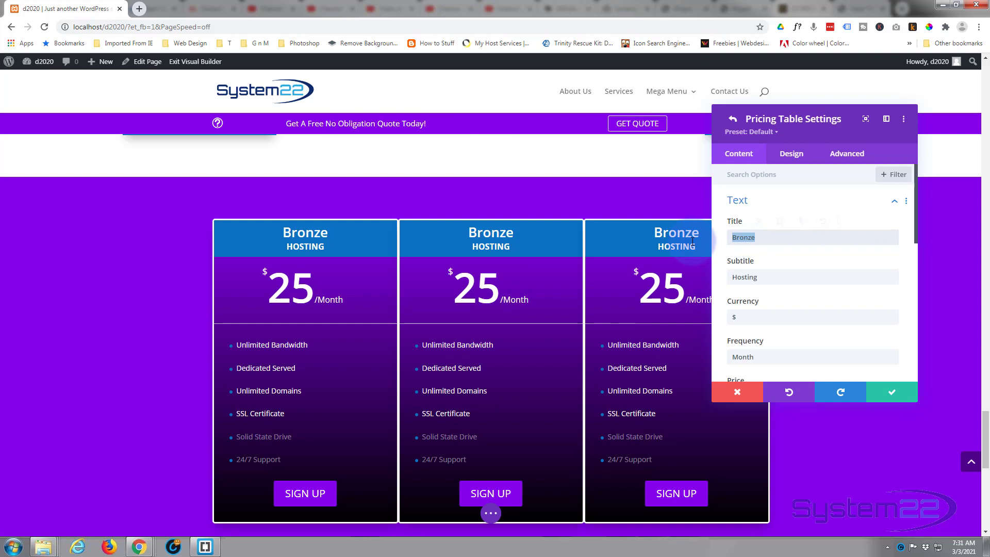
text(Silver)
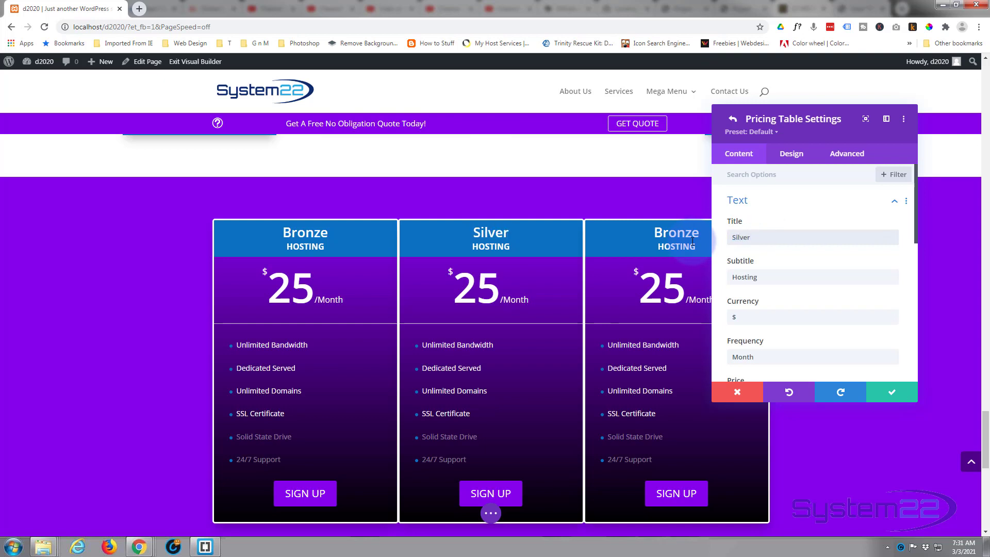
scroll(758, 294, down, 2)
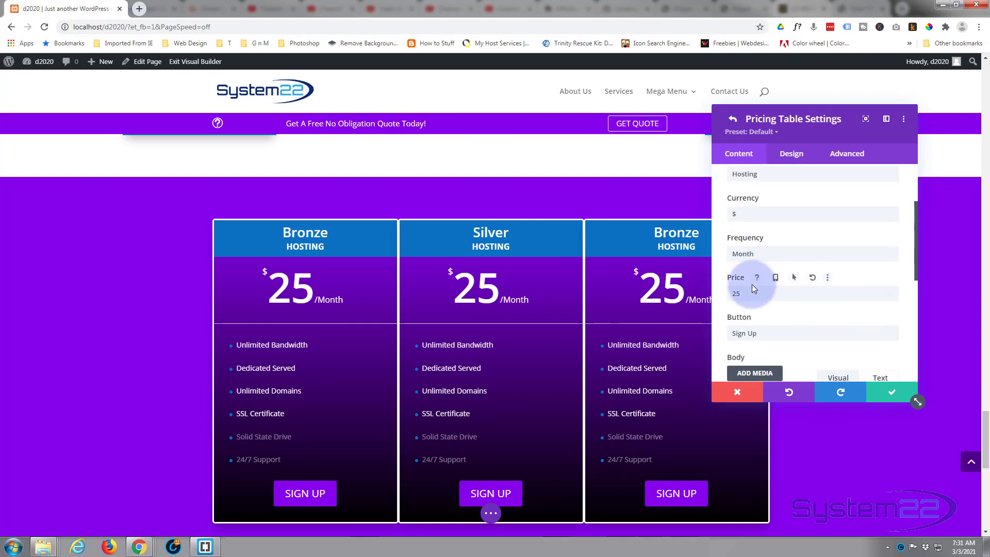
double_click(732, 293)
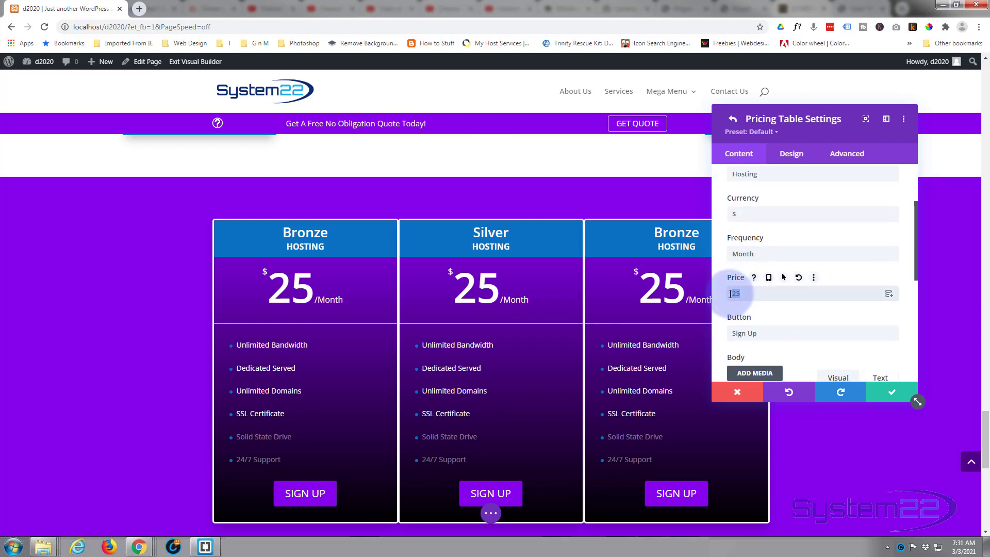
text(45)
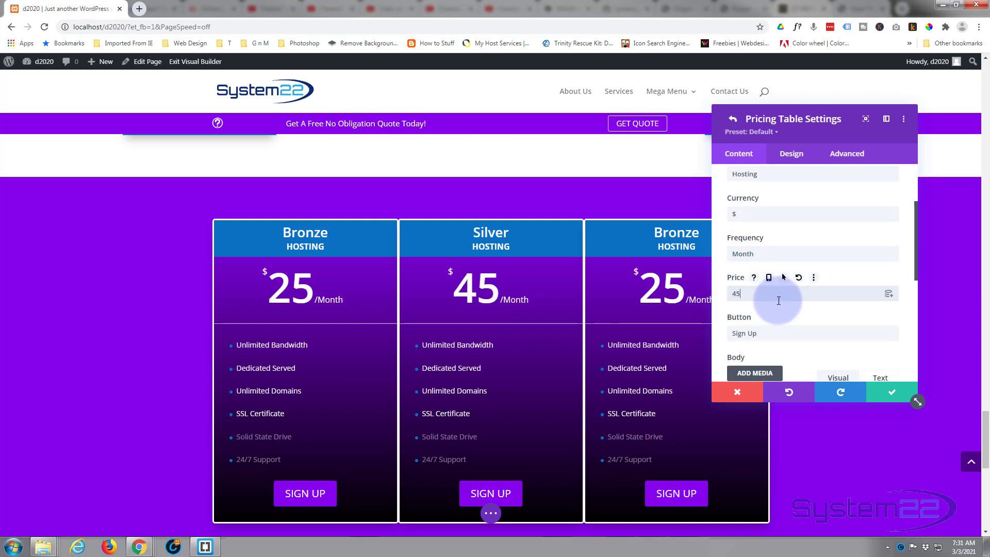
Change '- Solid State Drive' to '+' so the Silver table includes it
scroll(779, 300, down, 4)
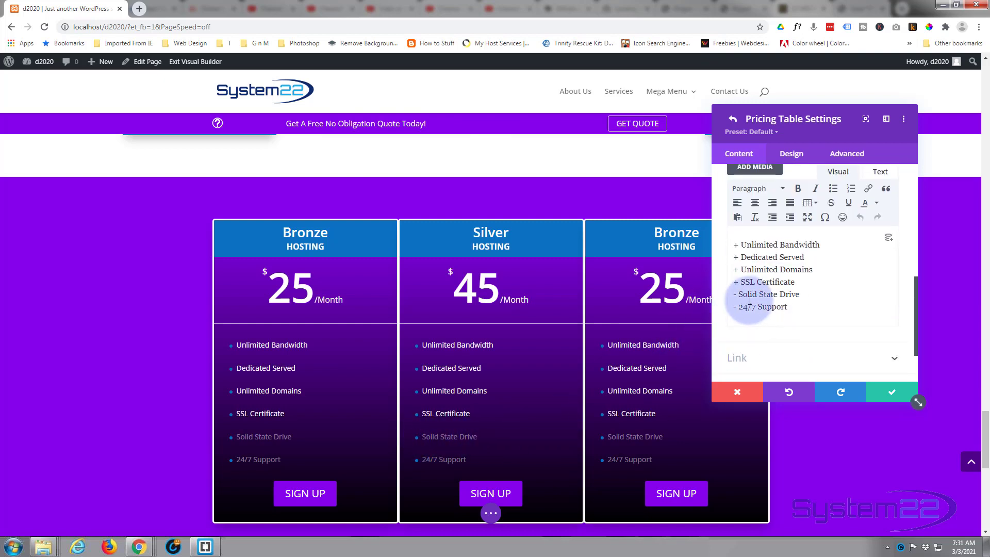
double_click(736, 294)
right_click(736, 297)
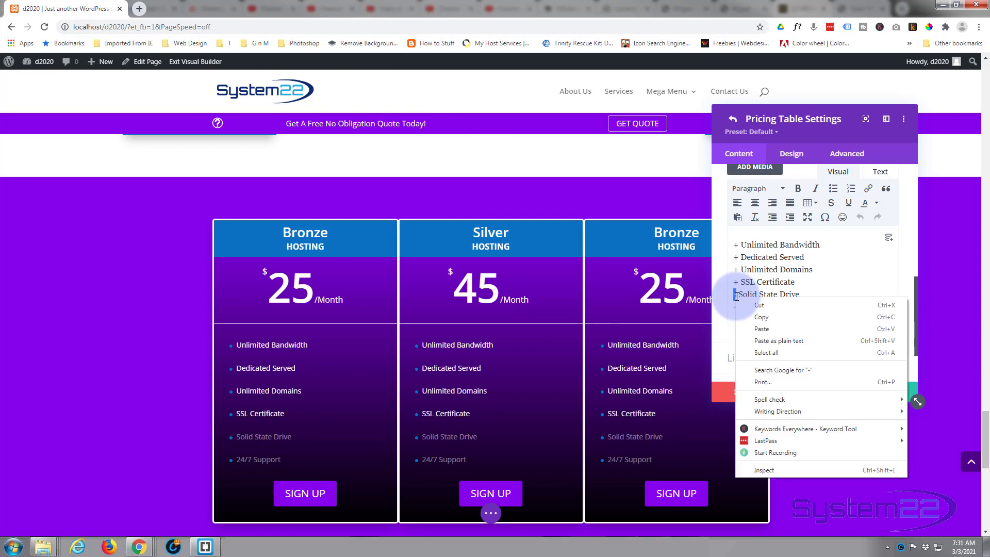
click(797, 282)
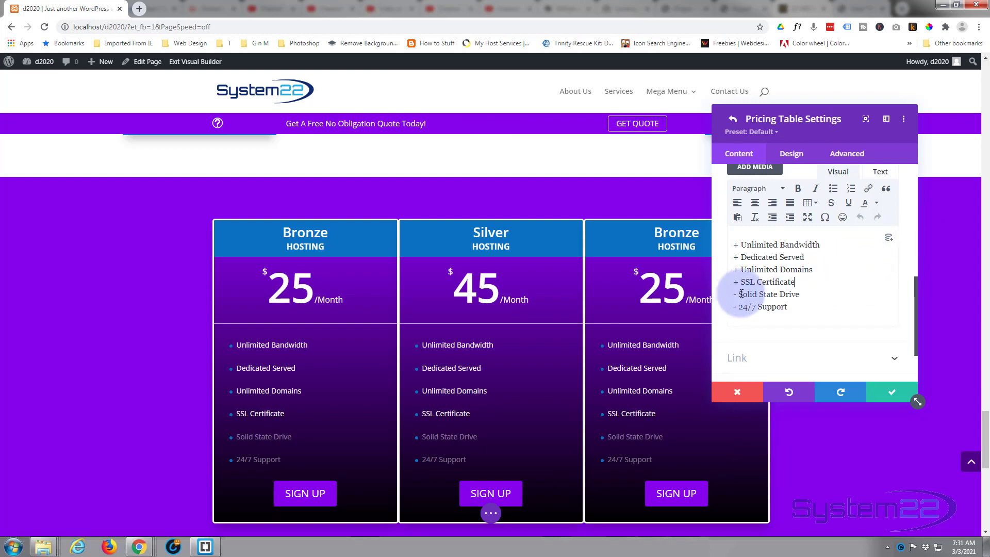
double_click(735, 294)
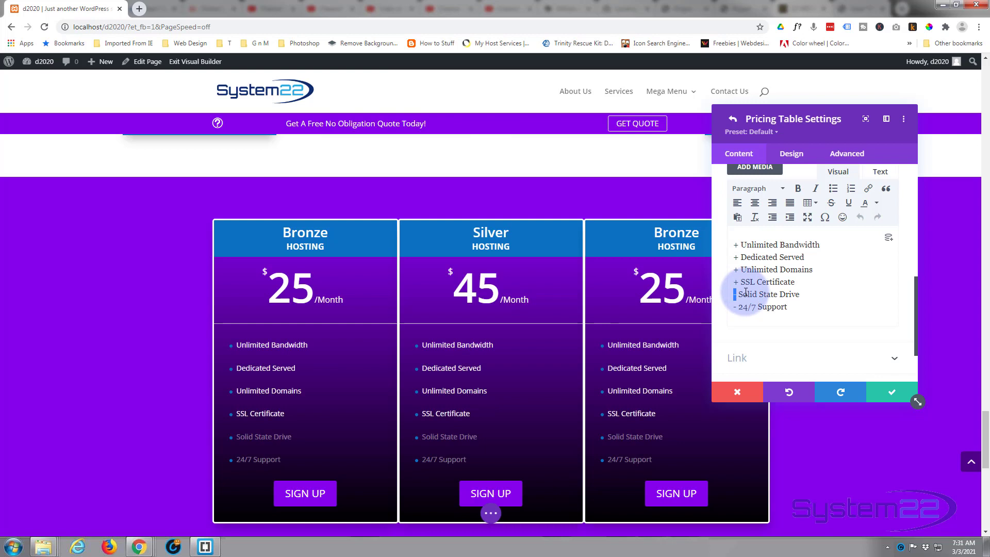
text(+)
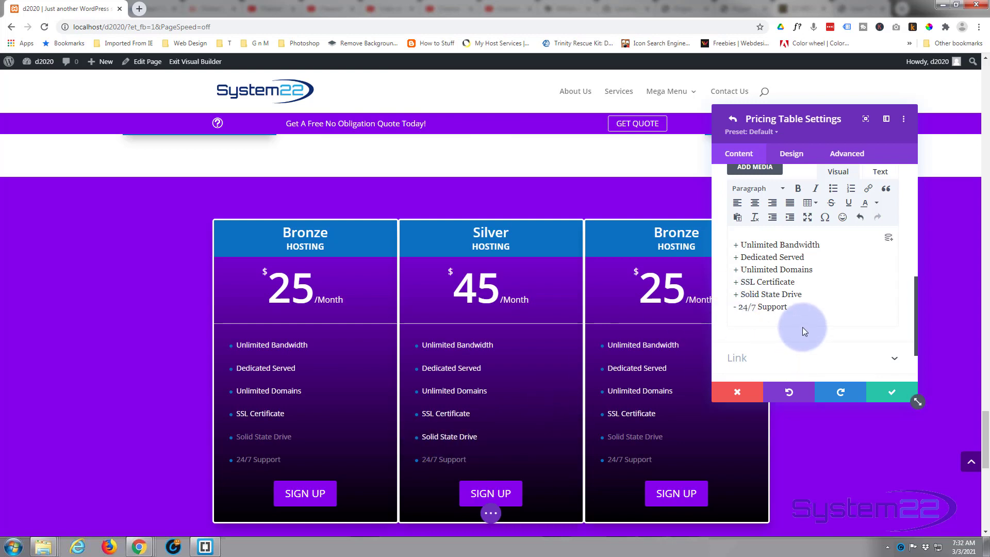
scroll(807, 321, down, 3)
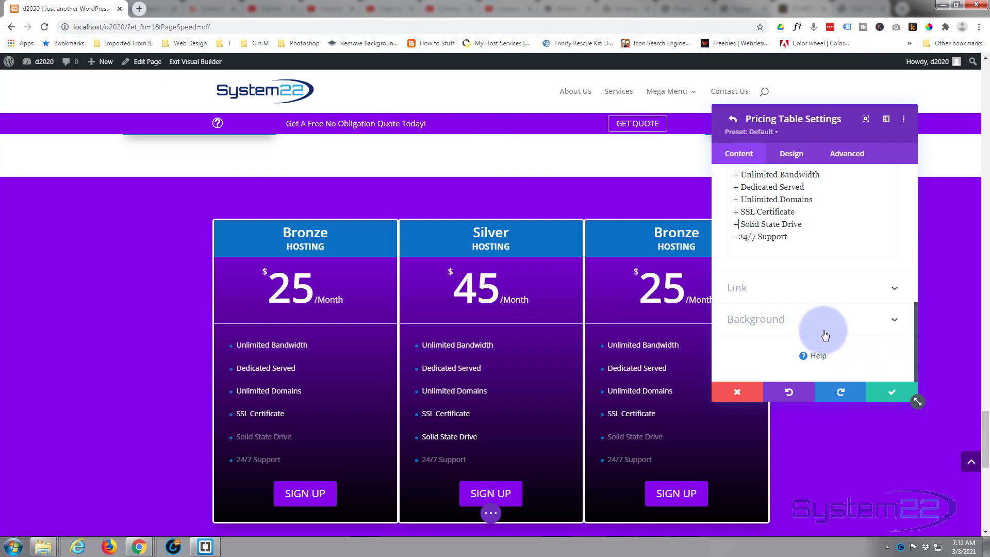
Set Make This Table Featured to YES in the Silver table's Layout settings and save
scroll(803, 338, up, 3)
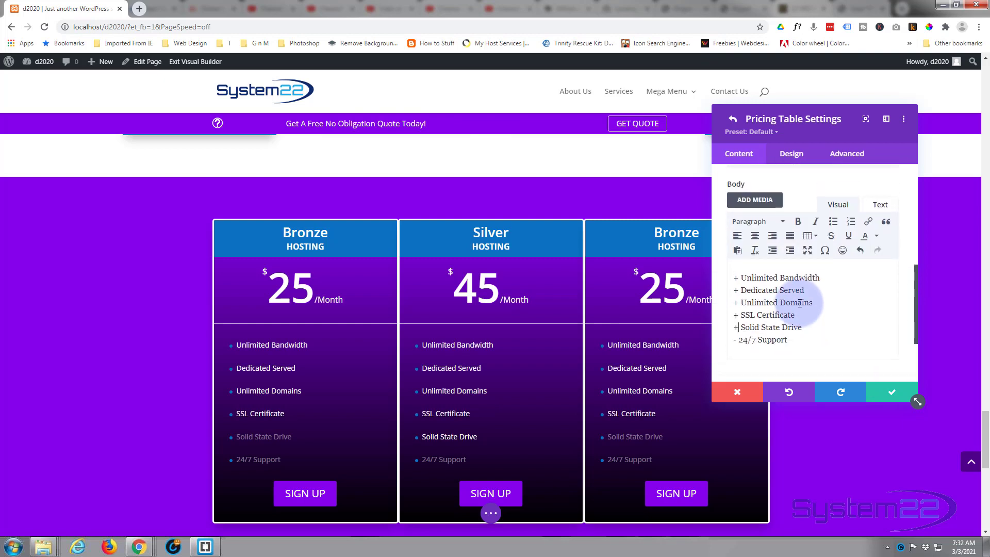
click(792, 155)
scroll(797, 201, up, 4)
scroll(797, 200, up, 4)
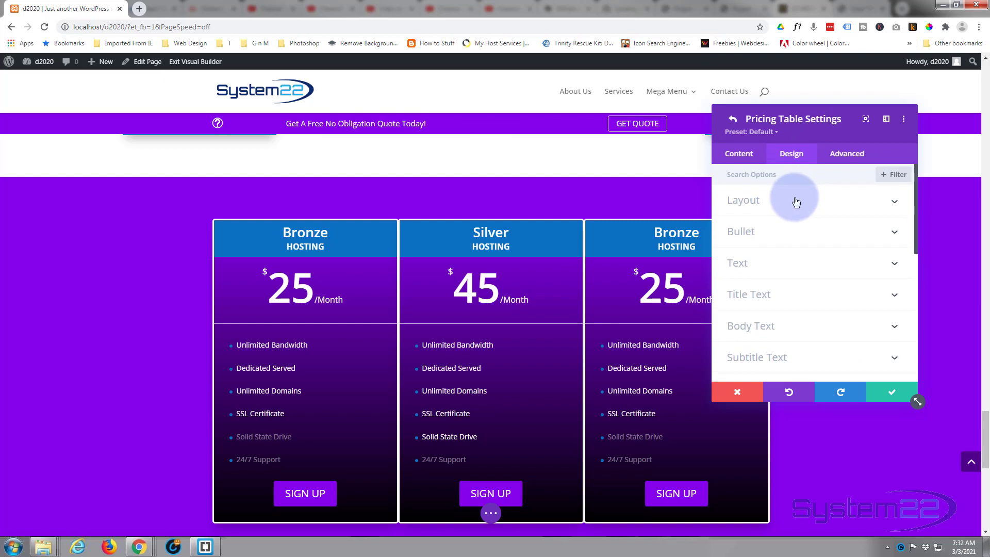
click(796, 202)
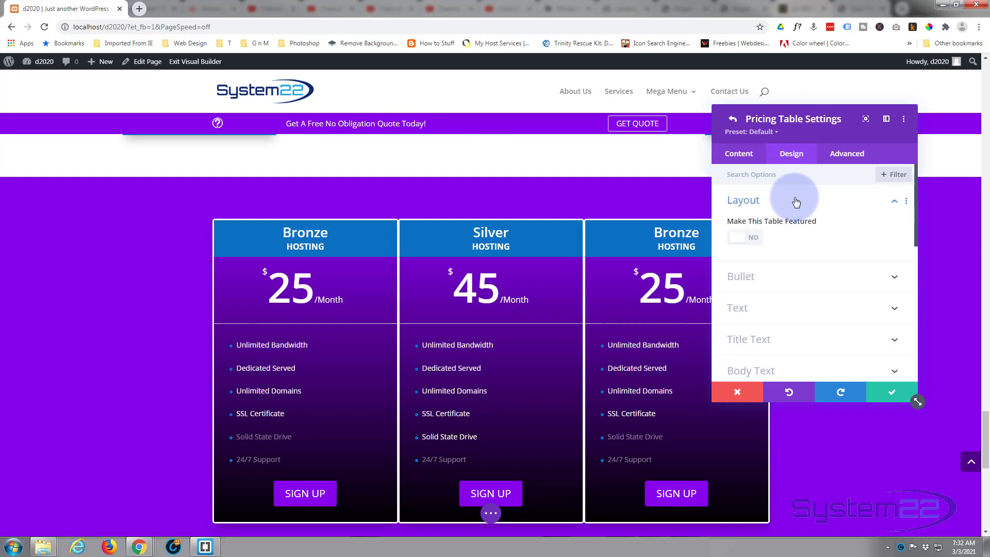
click(755, 242)
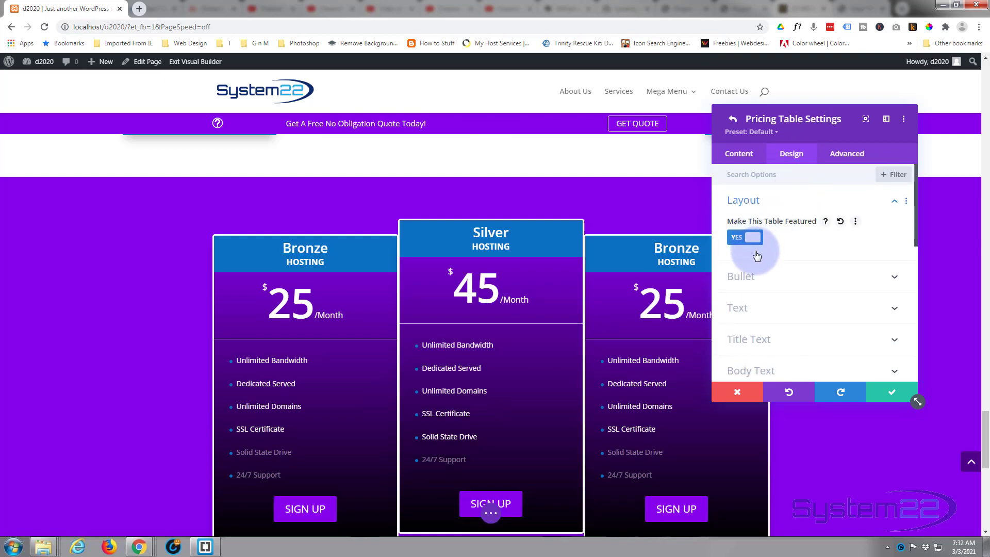
click(813, 364)
scroll(863, 454, down, 1)
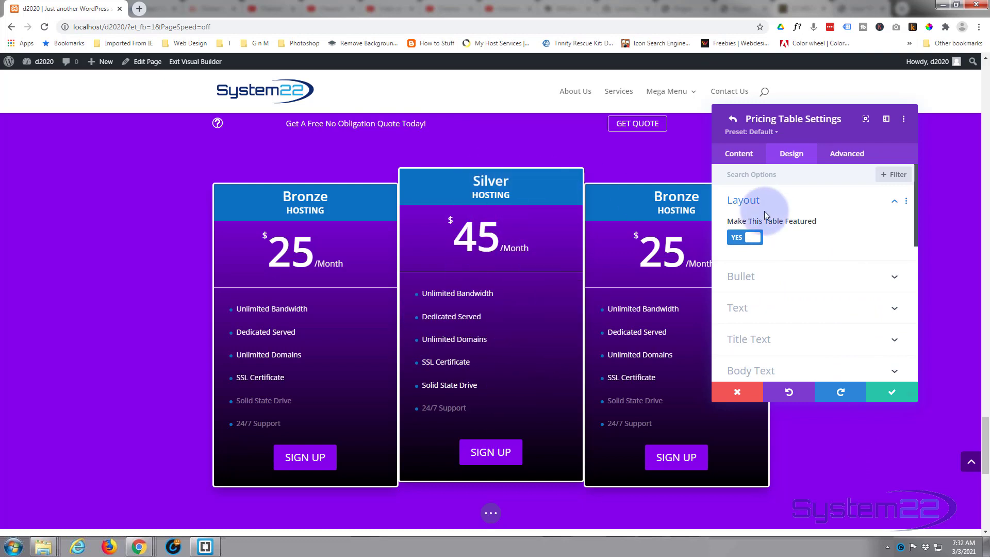
Retitle the third pricing table from Bronze to Gold and change its price to 65
click(889, 395)
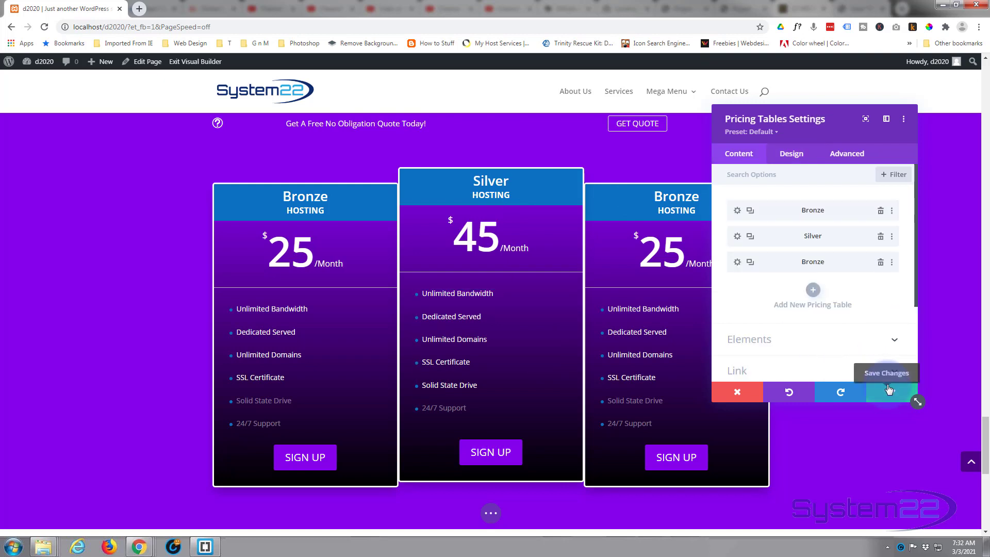
click(737, 263)
drag(763, 237, 711, 238)
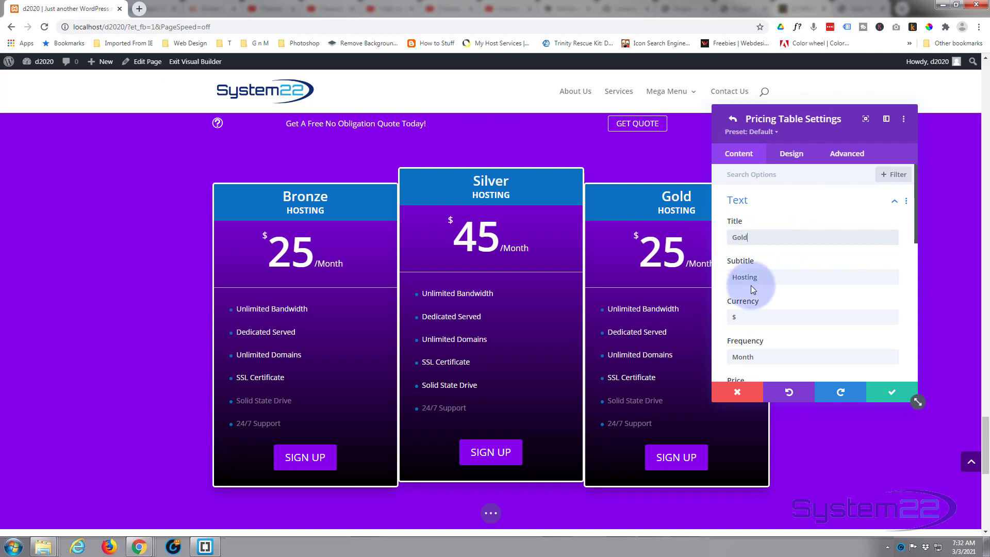
scroll(755, 335, down, 1)
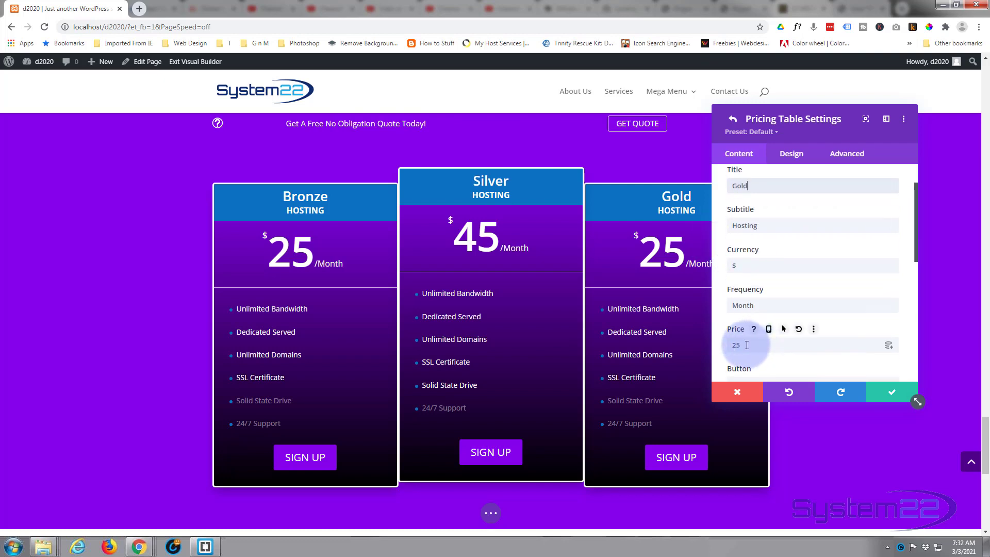
drag(745, 344, 729, 345)
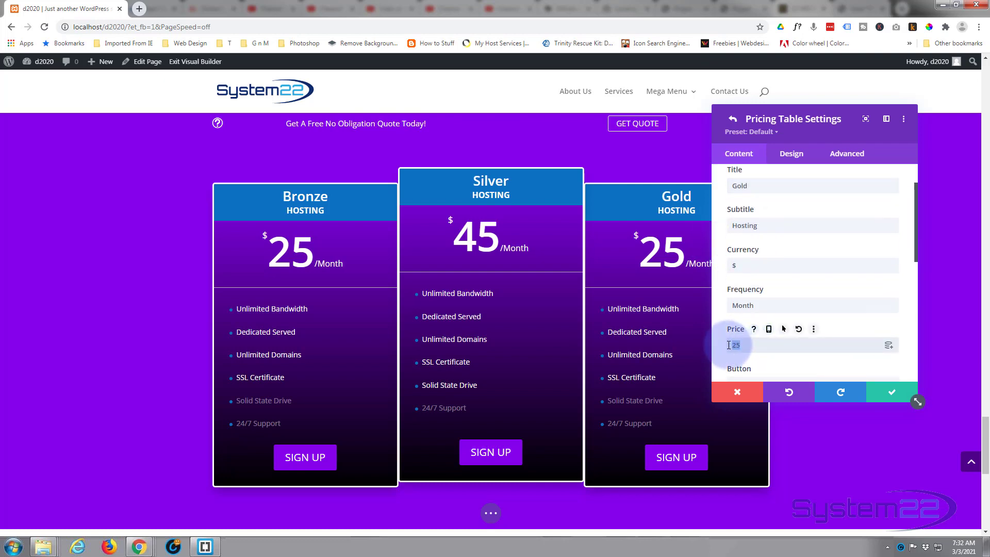
text(65)
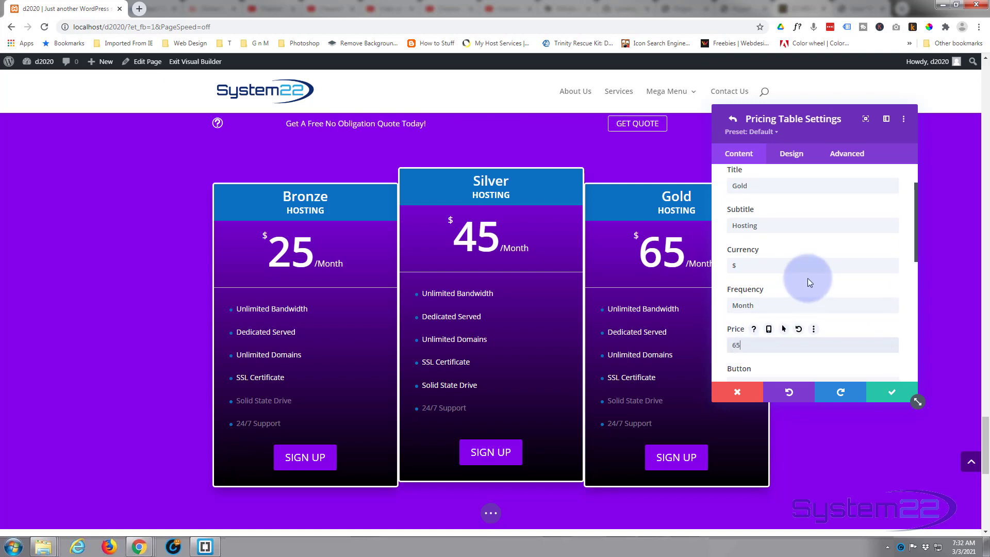
Mark the Gold table's excluded features, such as Solid State Drive, as included with '+' and save
scroll(807, 278, down, 5)
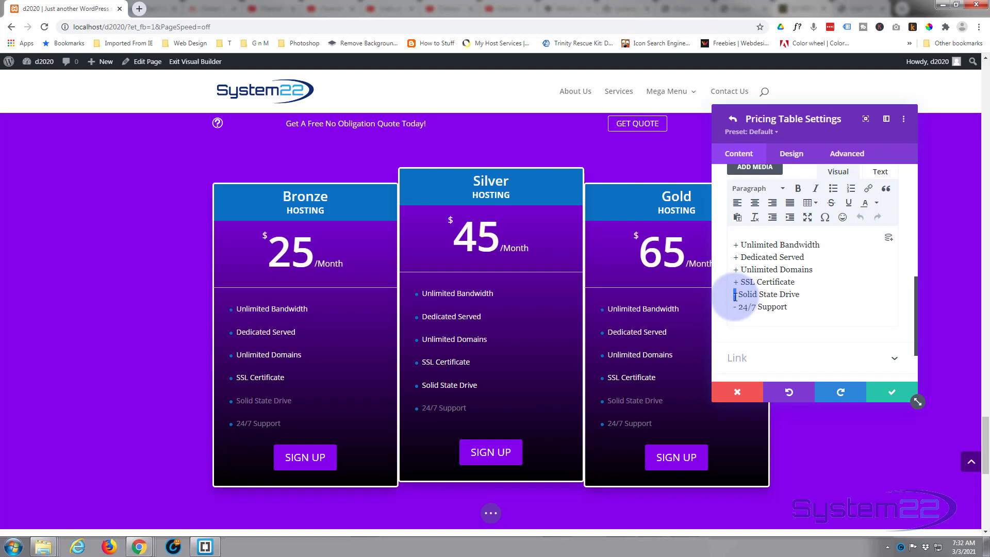
key(BackSpace)
text(+)
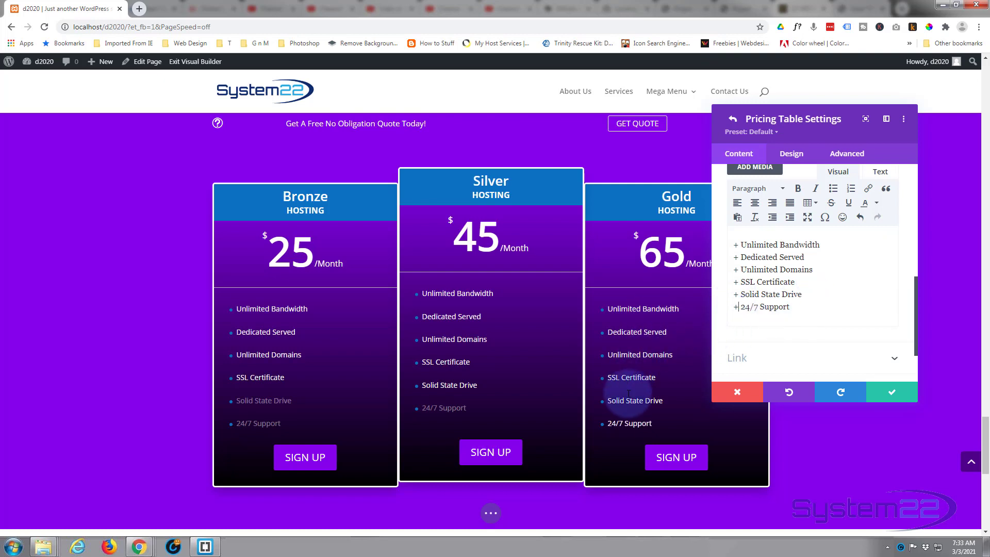
click(898, 399)
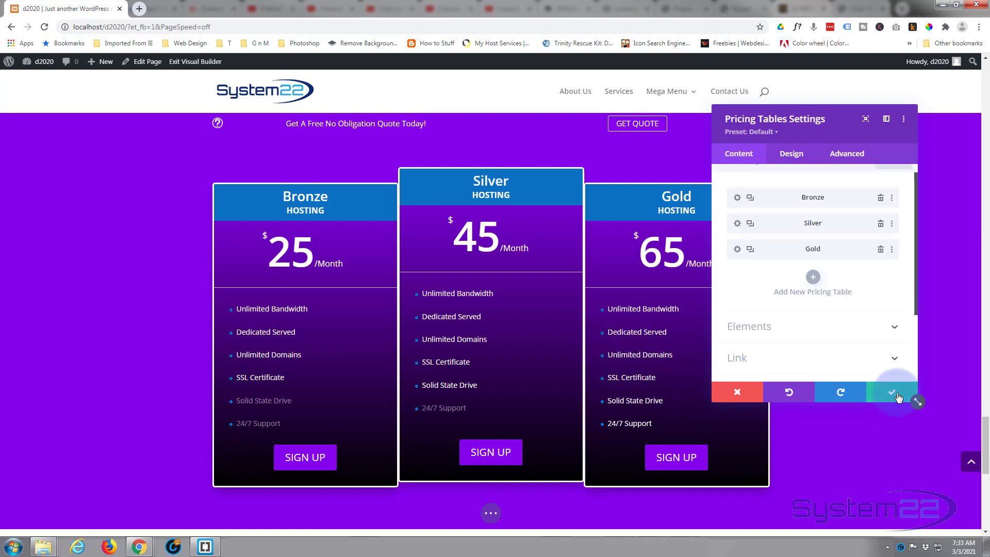
Insert the saved White Title row from the library and drag it above the pricing tables row
click(898, 397)
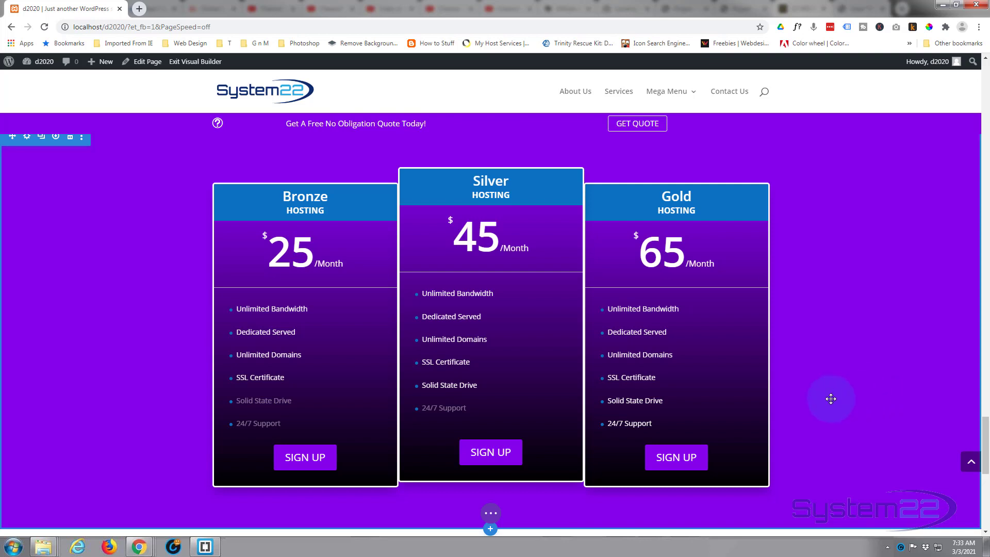
scroll(831, 398, down, 2)
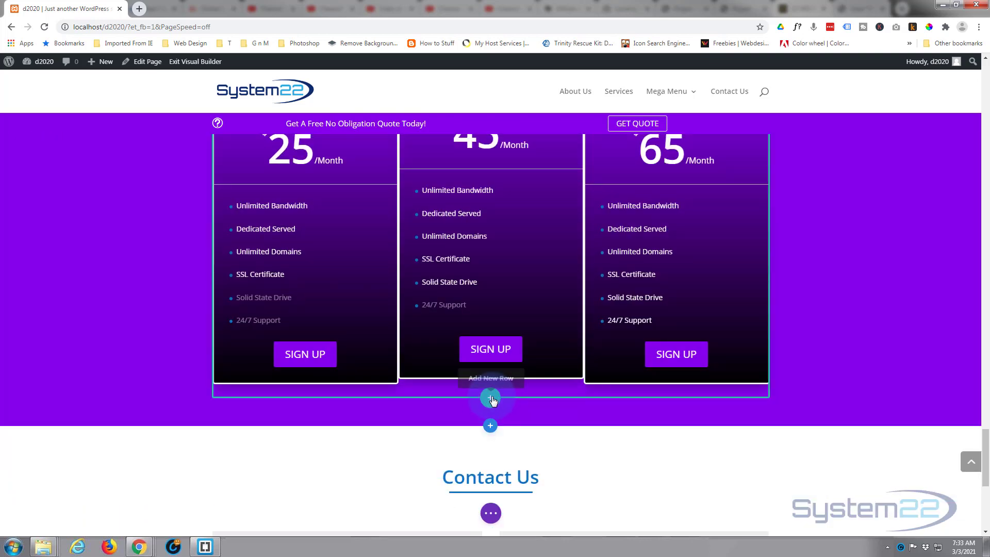
click(491, 399)
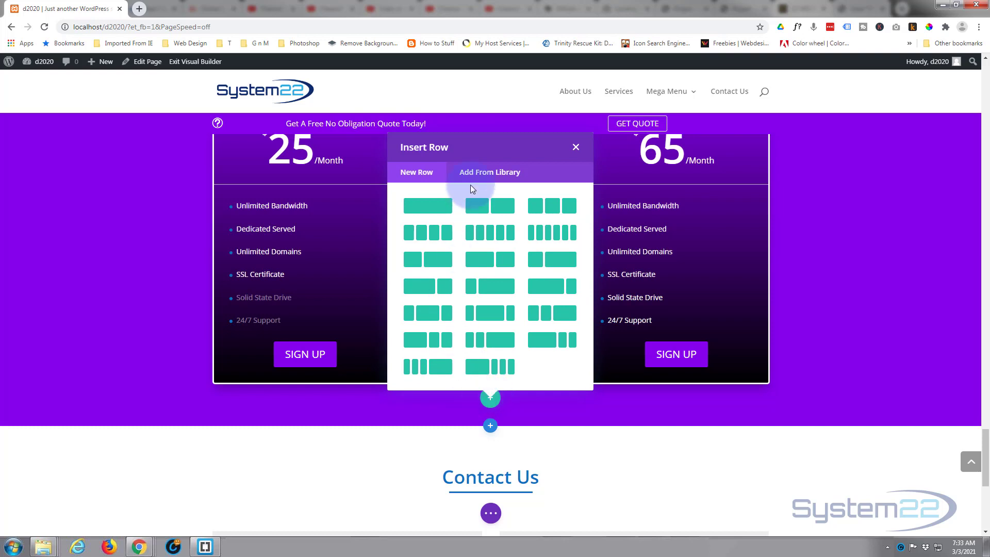
click(487, 174)
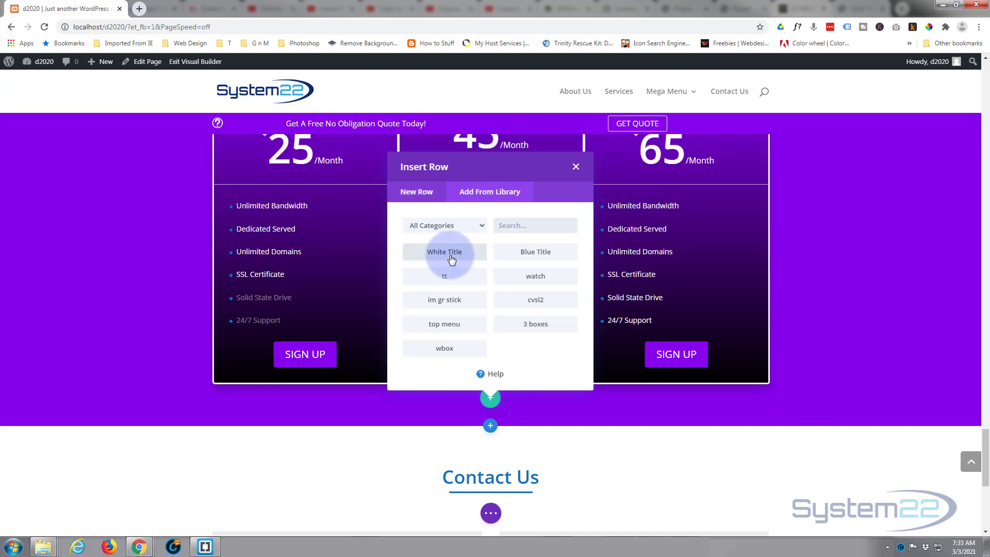
click(446, 252)
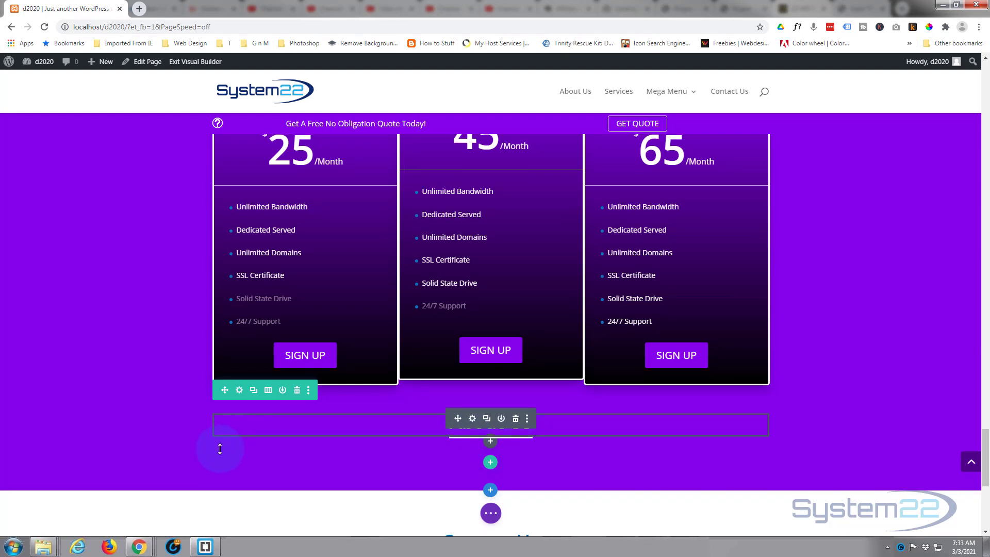
scroll(219, 449, up, 2)
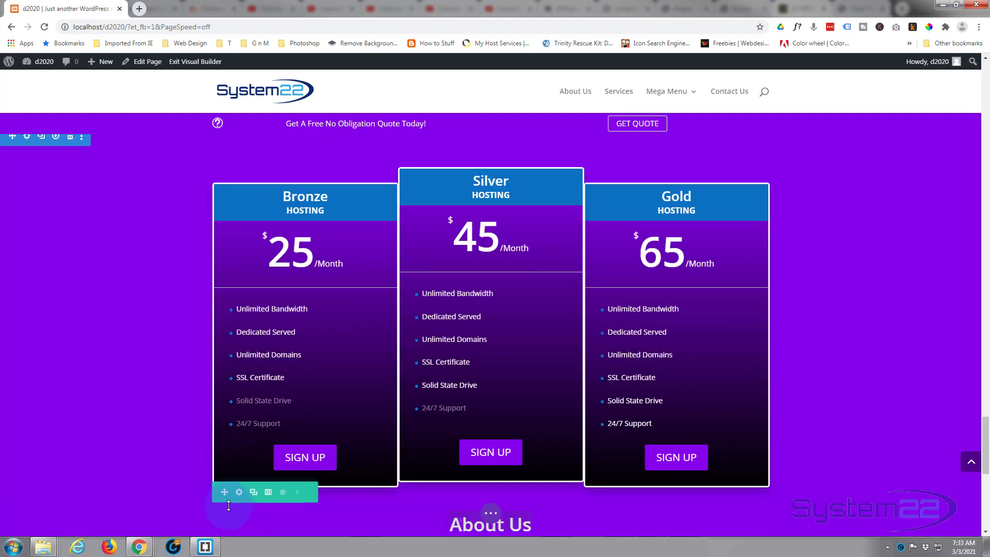
drag(225, 495, 356, 146)
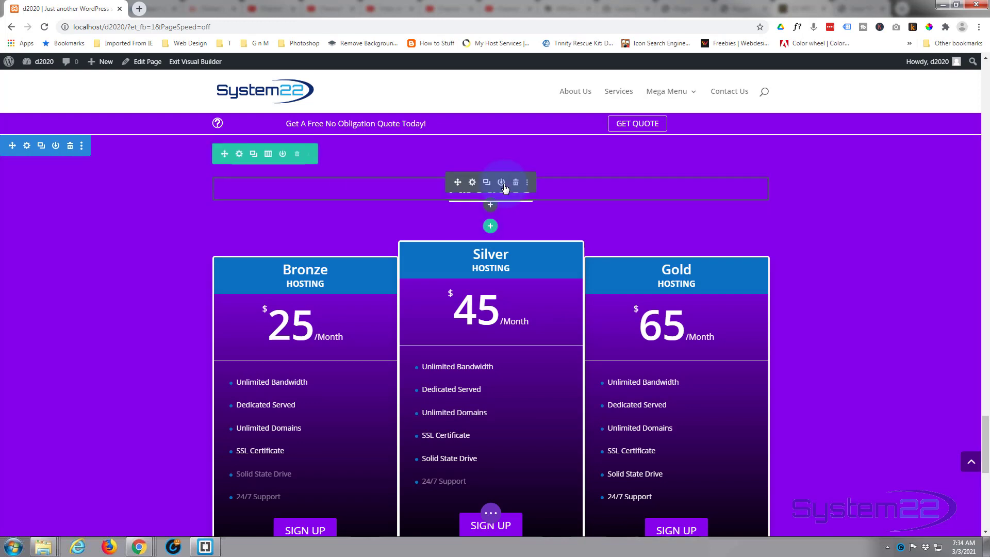
Replace the heading text 'About Us' with 'Hosting' and save
click(473, 182)
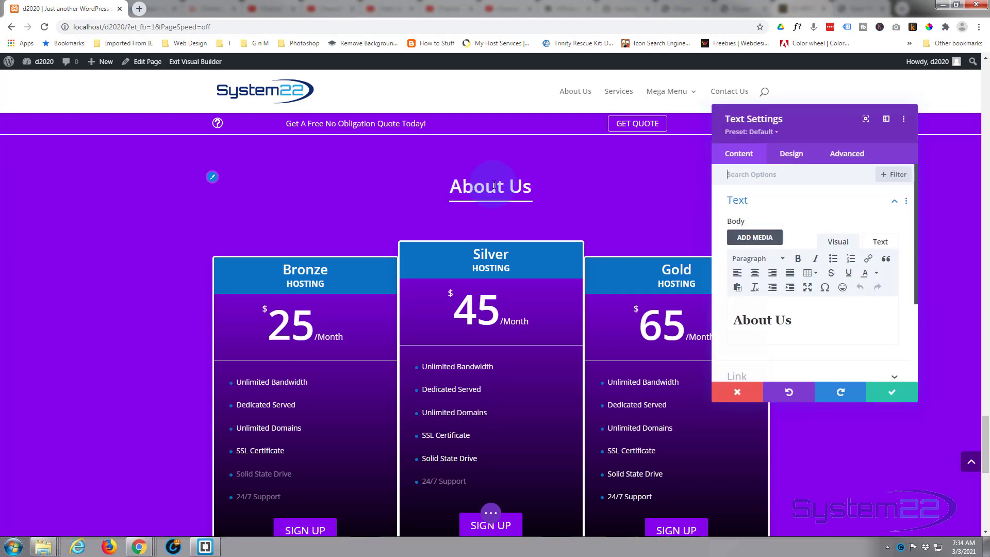
click(763, 318)
drag(794, 323, 699, 321)
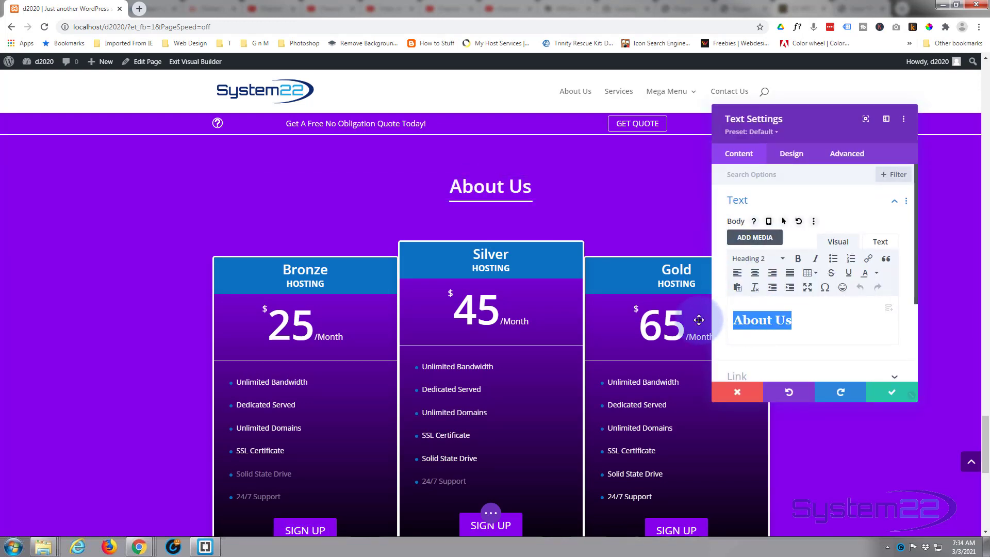
text(Hos)
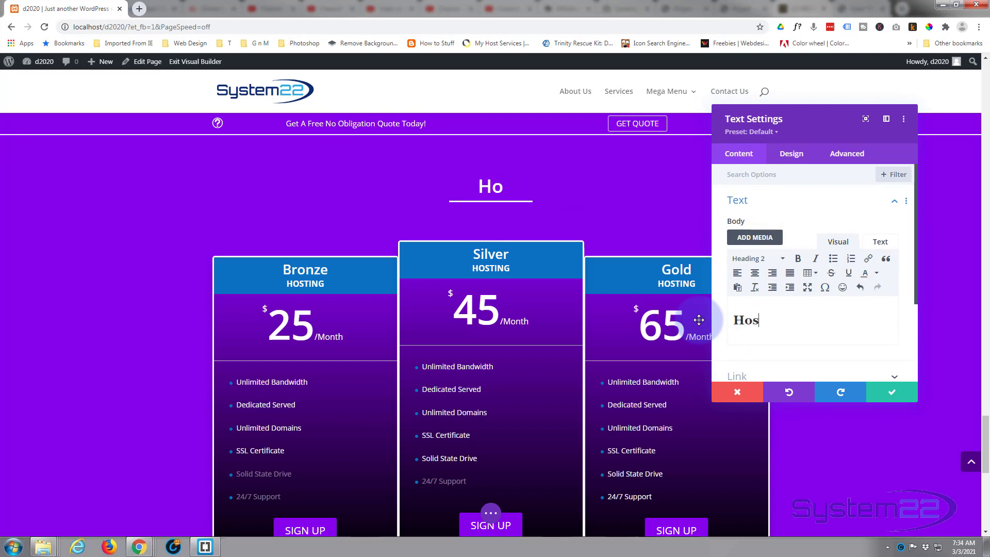
text(ting)
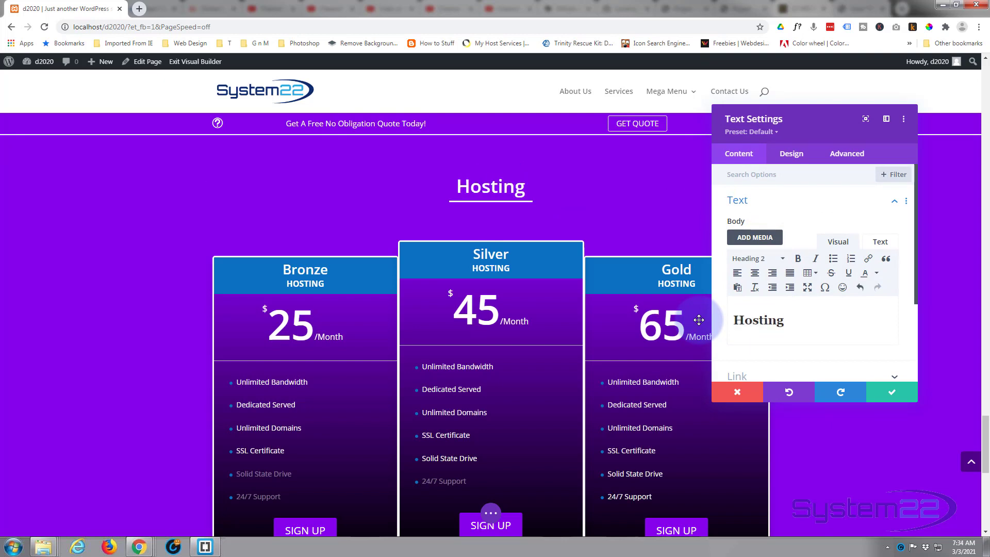
click(891, 393)
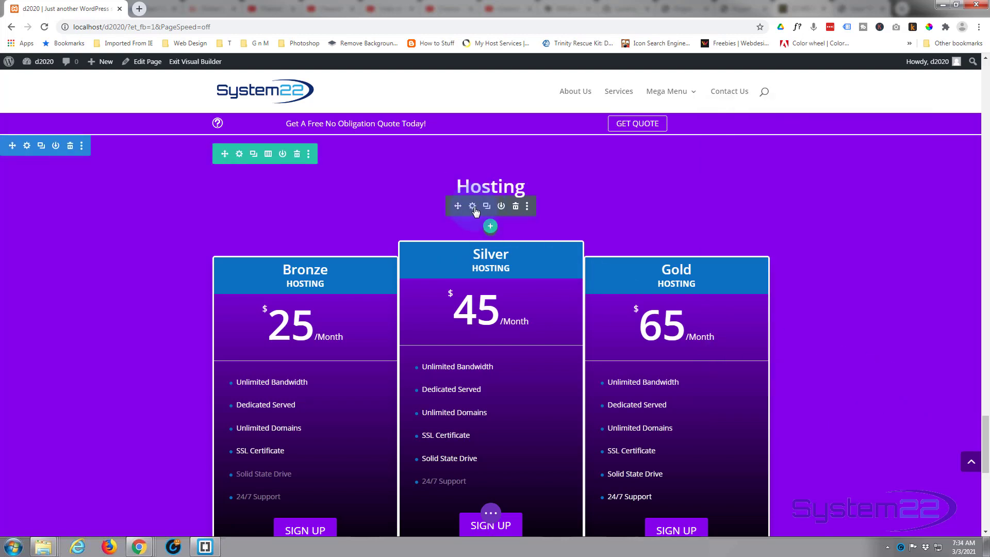
Narrow the underline divider's width to 12% and save
click(472, 206)
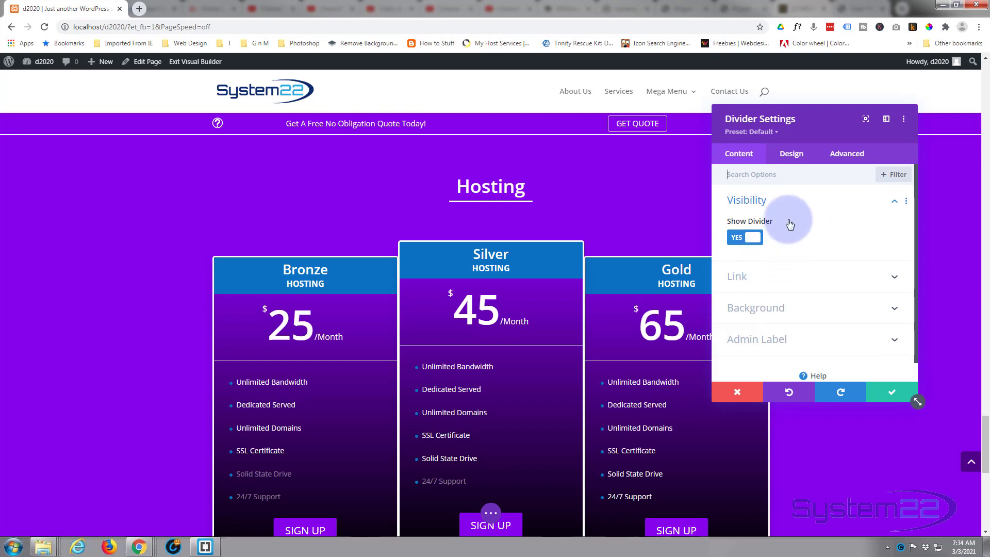
click(791, 154)
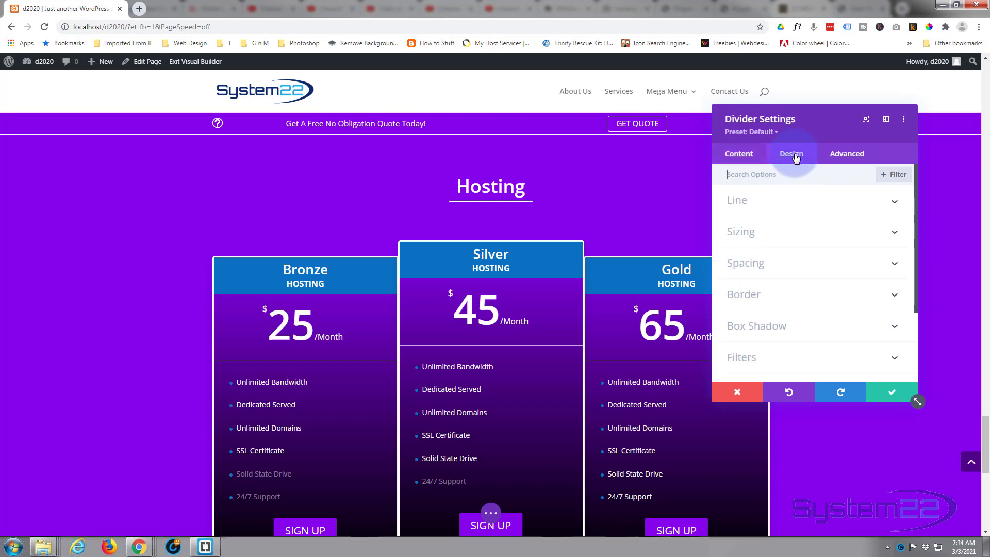
click(797, 242)
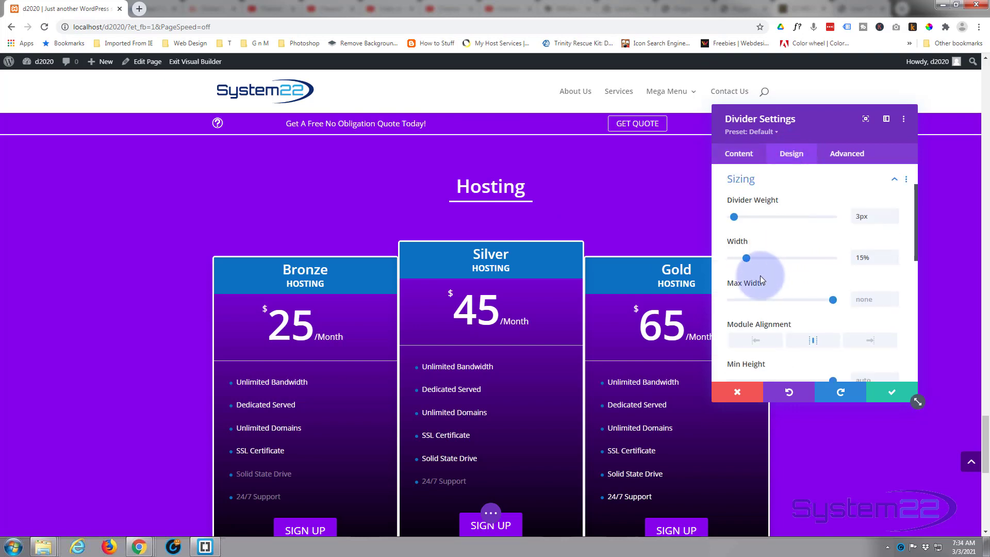
drag(738, 257, 749, 262)
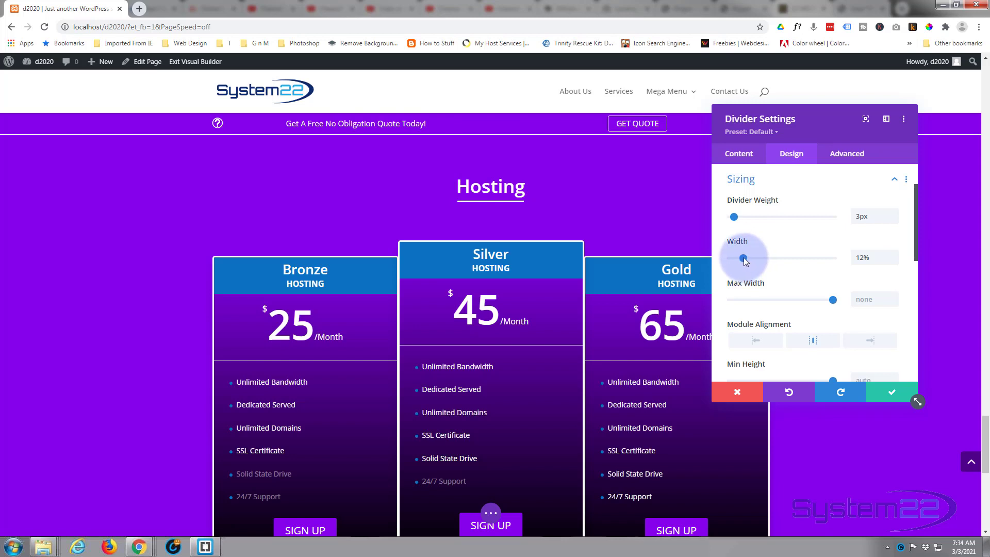
click(893, 398)
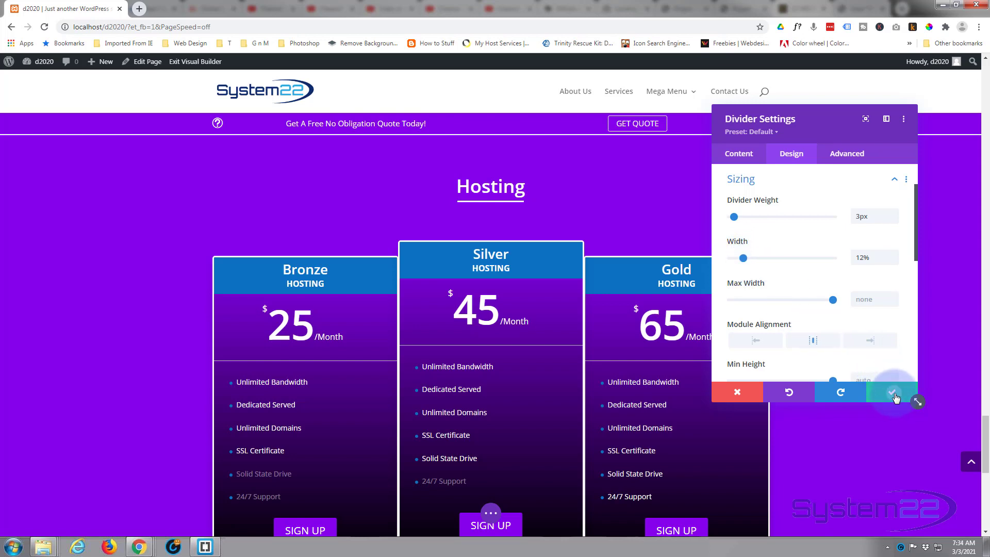
Give the pricing tables row a Zoom animation from Center in its Design settings and save
scroll(889, 384, down, 1)
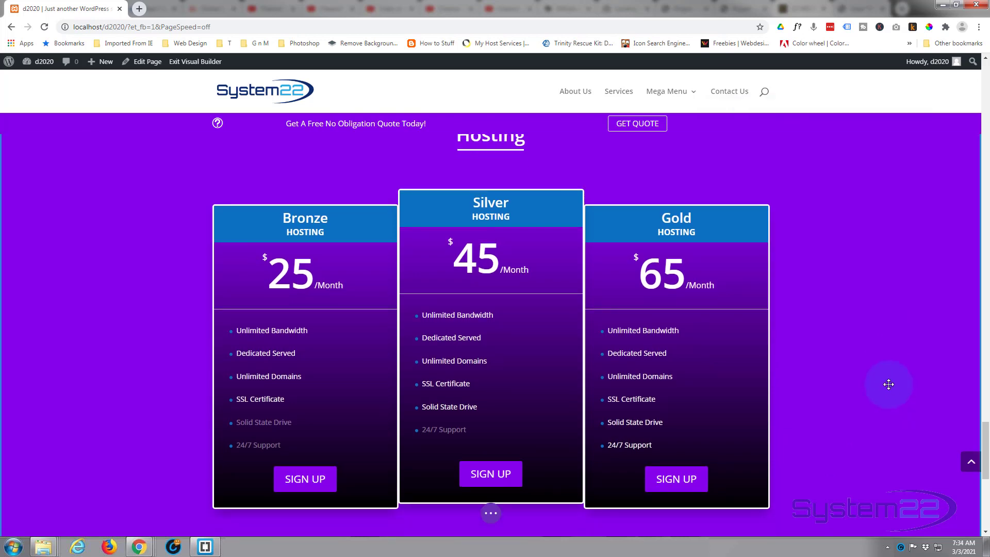
click(493, 517)
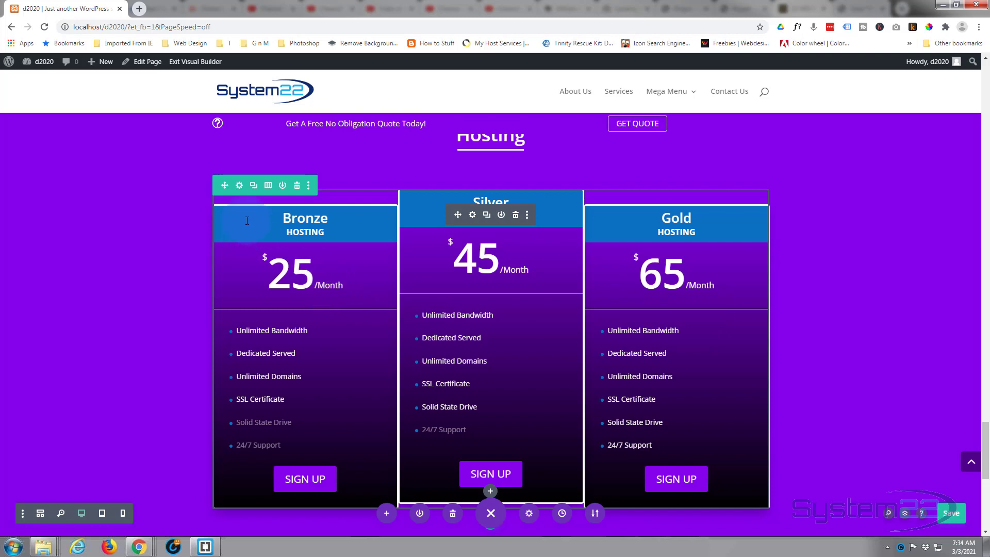
click(239, 187)
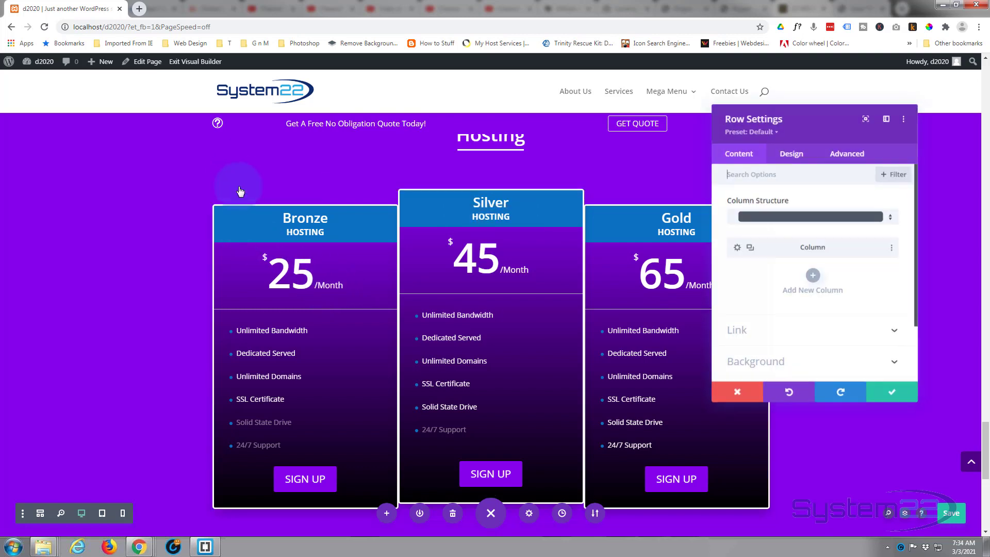
click(801, 160)
scroll(840, 285, down, 2)
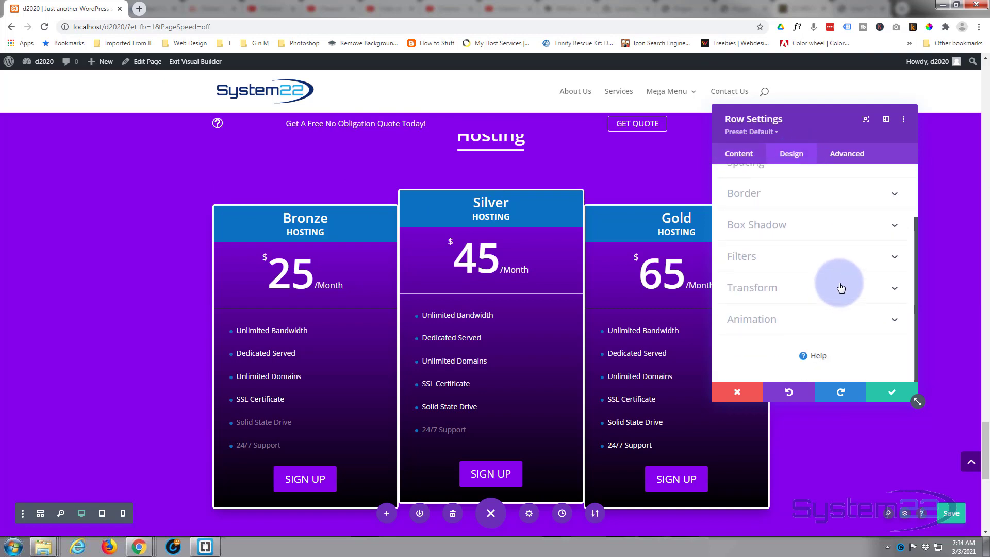
click(799, 318)
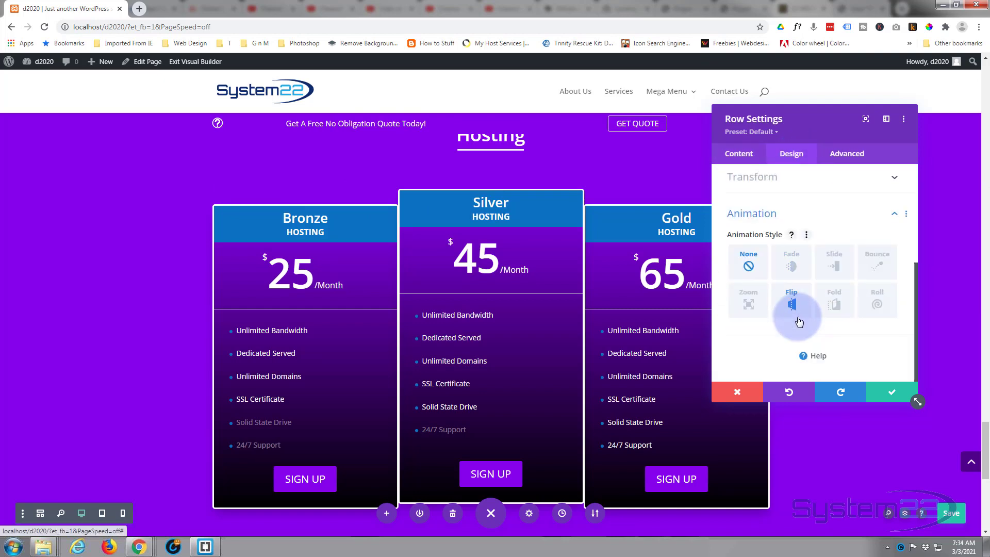
click(749, 307)
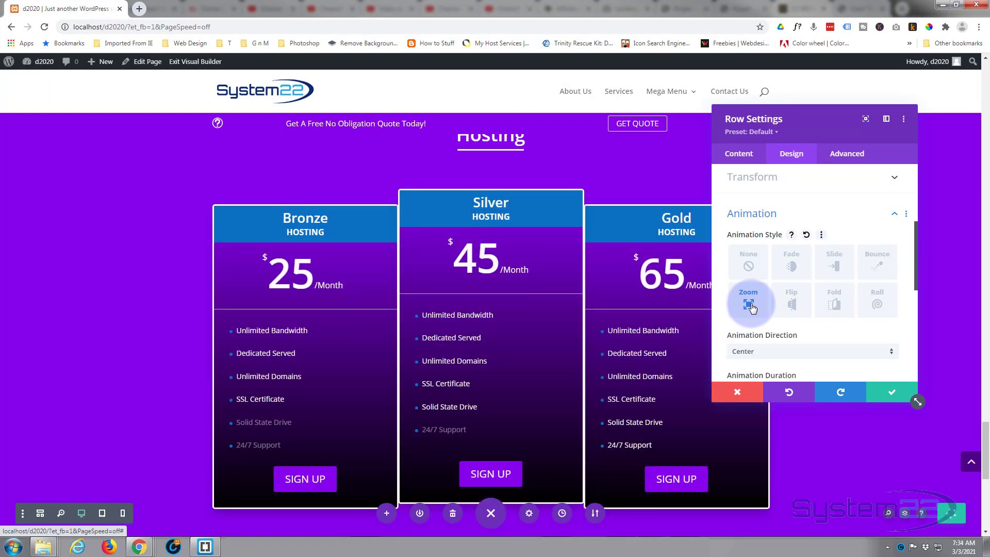
click(794, 264)
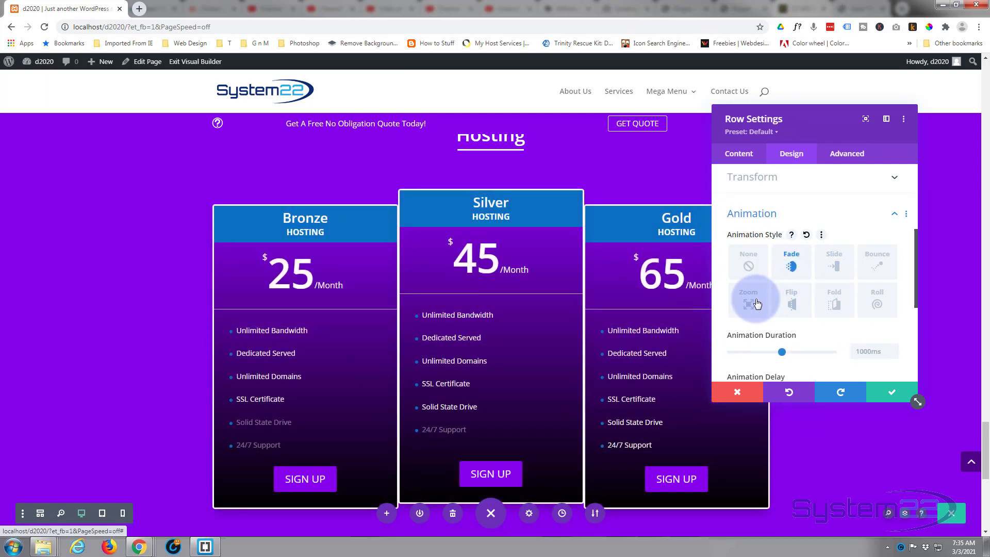
click(755, 301)
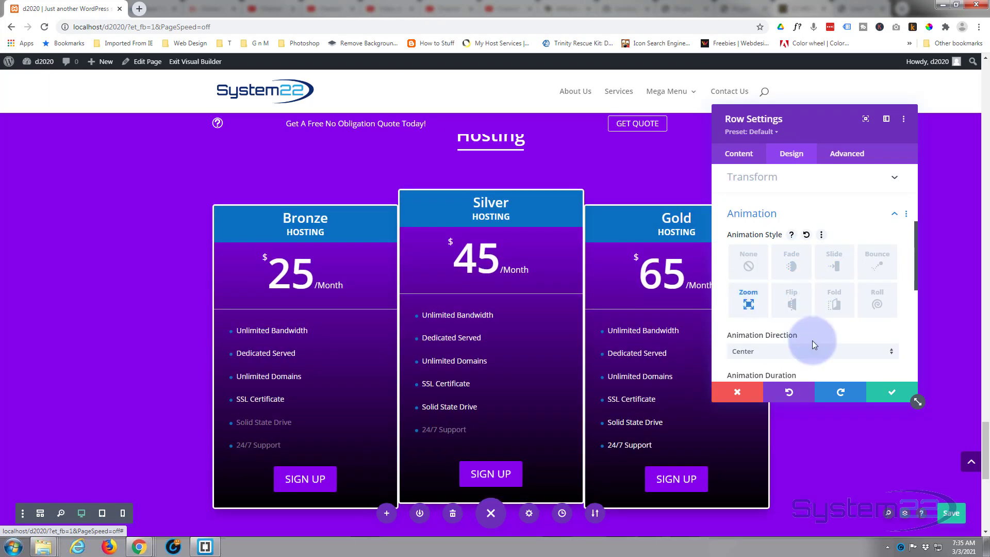
click(898, 400)
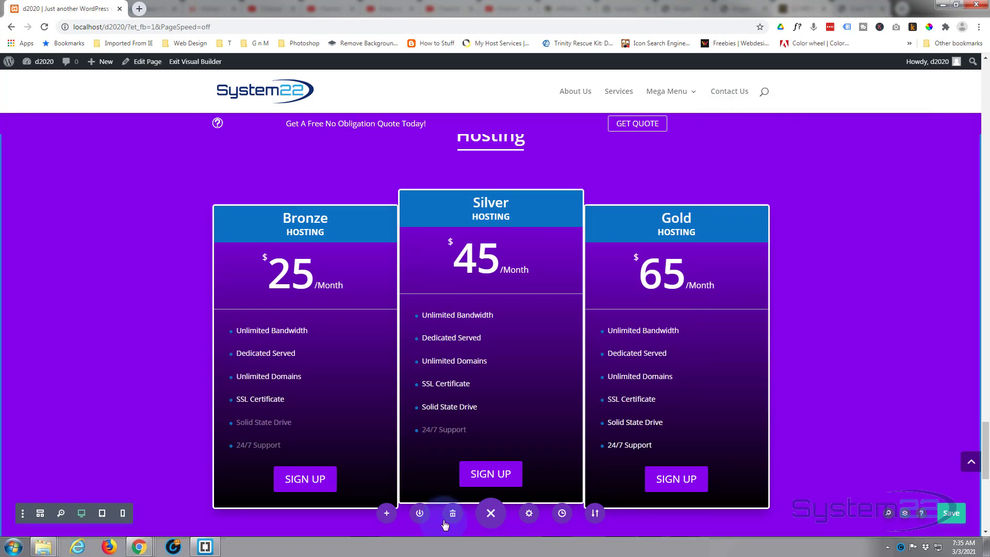
Save the page, exit the Visual Builder, and scroll down to the live Hosting section
click(954, 513)
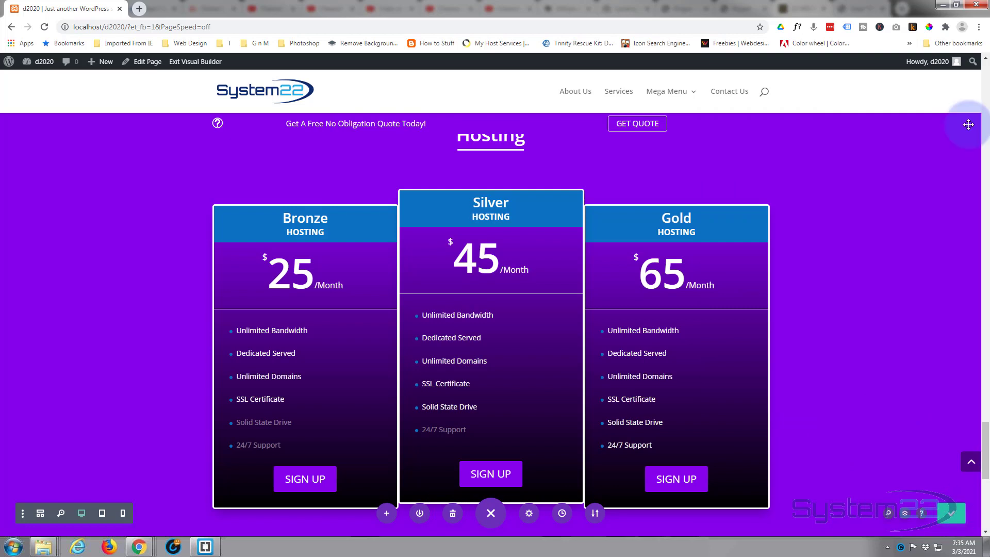
click(194, 63)
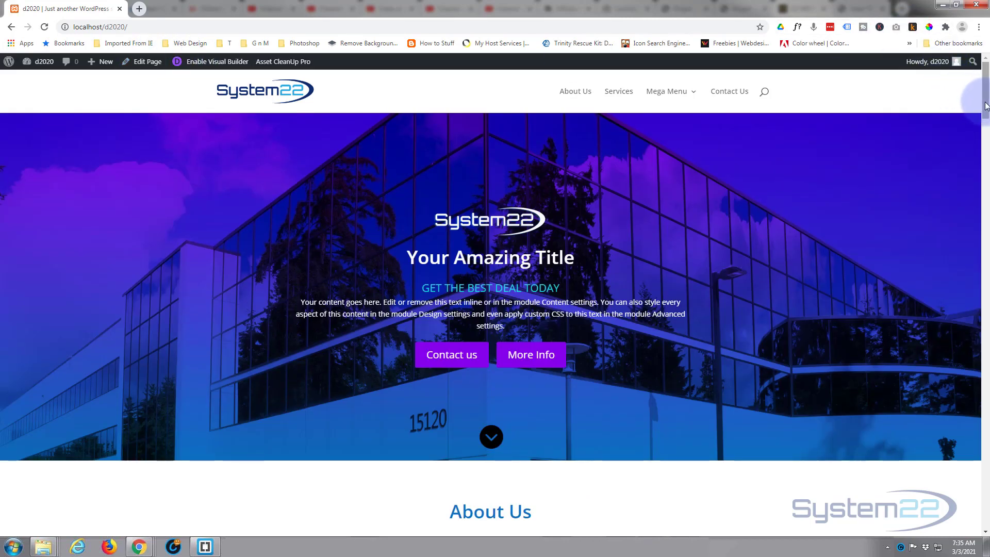
drag(985, 106, 984, 462)
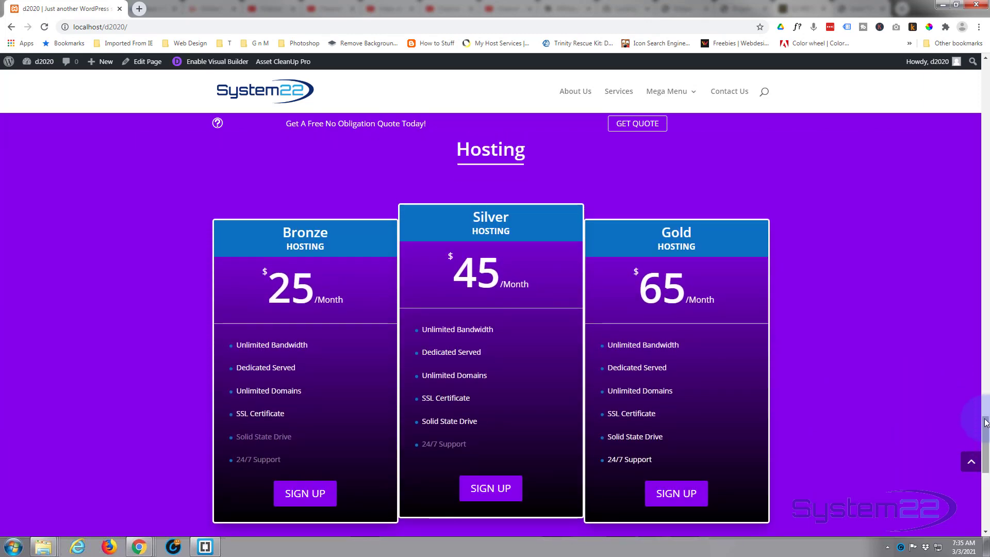